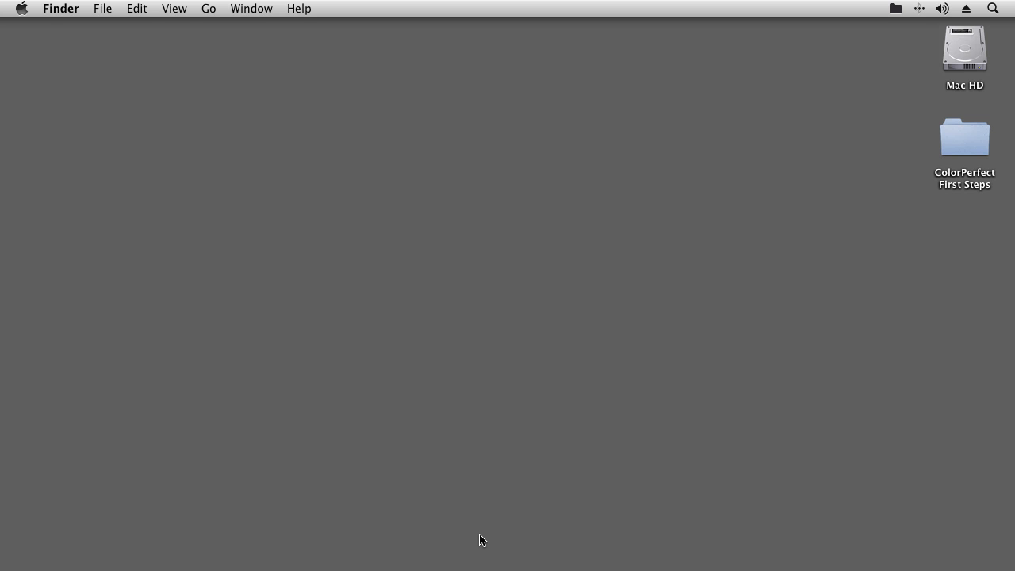
- Start MakeTiff and convert Montpoupon.NEF from the ColorPerfect First Steps folder to TIFF with the Adobe 1998 profile
mouse_move(459, 569)
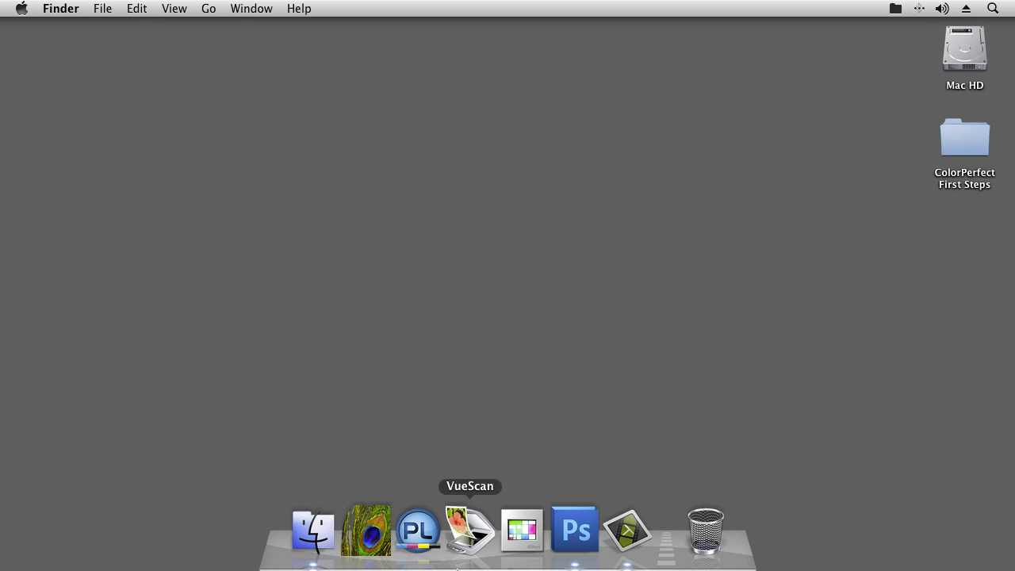
click(356, 537)
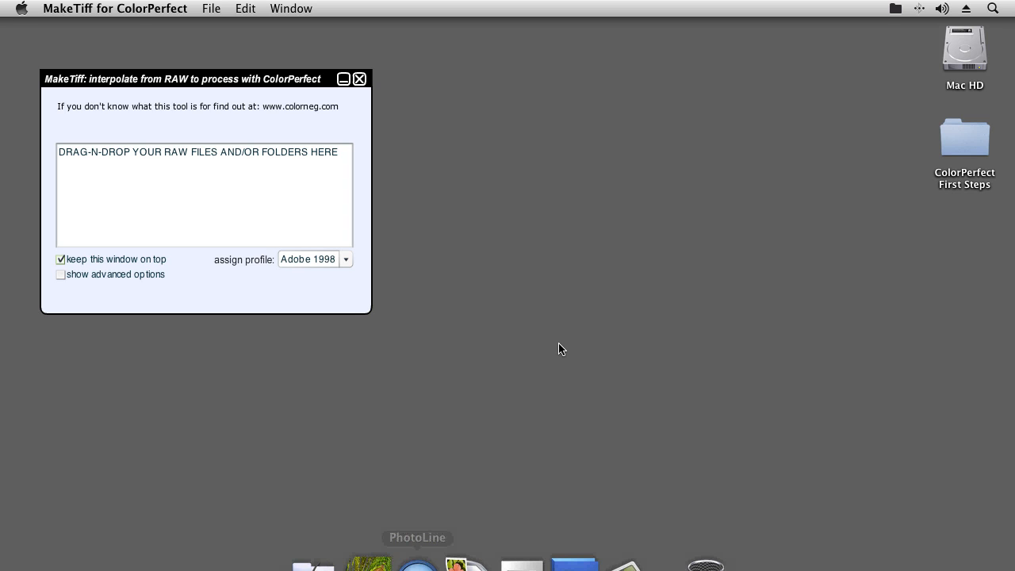
double_click(969, 141)
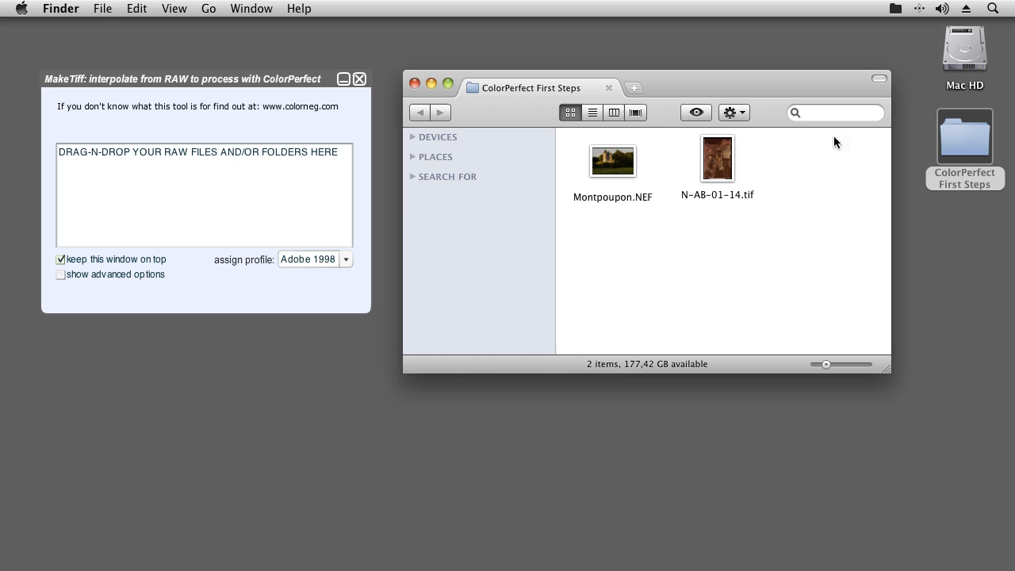
drag(611, 163, 195, 204)
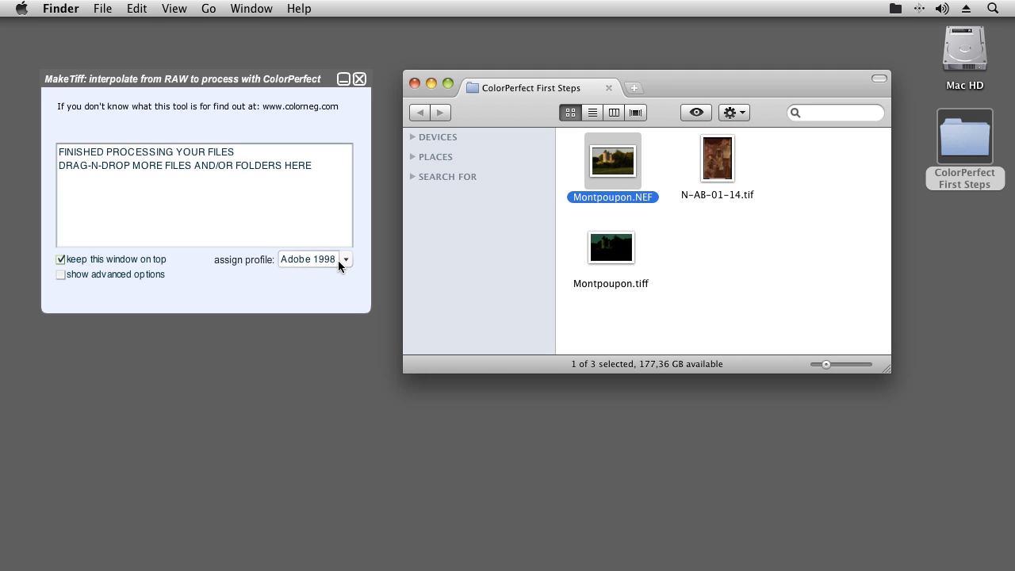
- Close MakeTiff and open the converted Montpoupon.tiff in Photoshop
click(354, 96)
click(359, 79)
drag(646, 286, 575, 555)
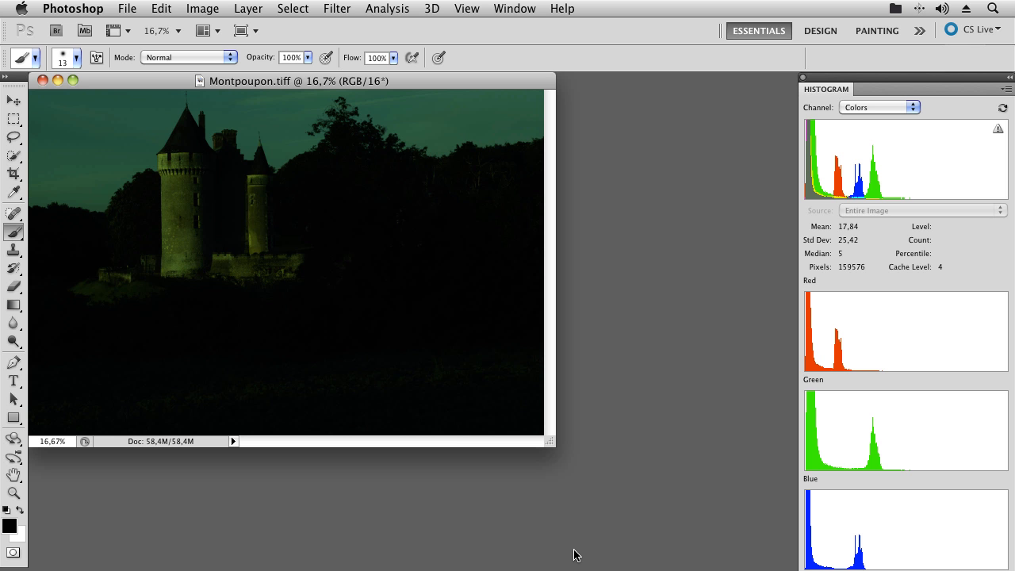
- Run the ColorPerfect filter on the castle image, keep the ColorPos mode and enable PerfectRAW
click(337, 10)
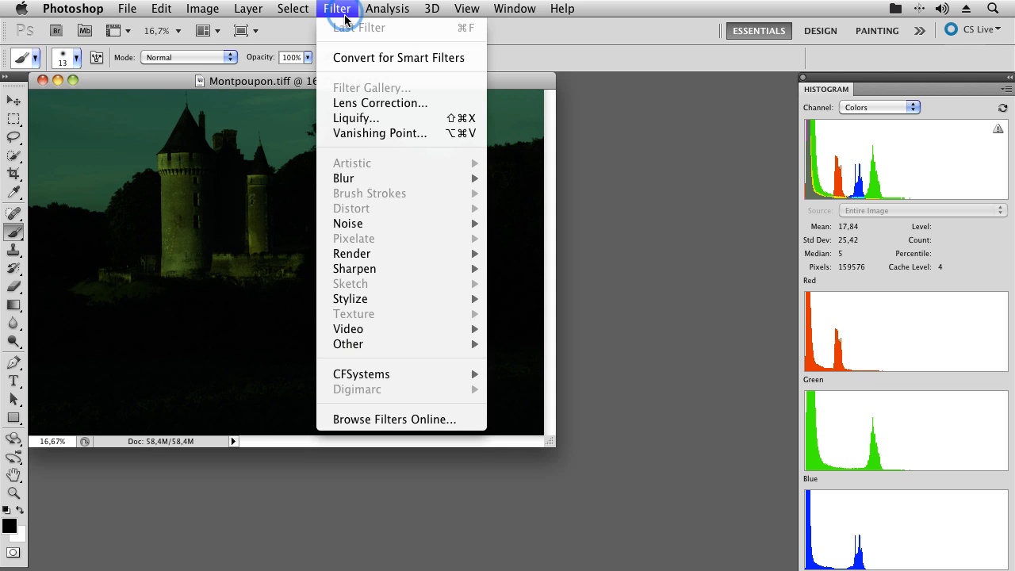
mouse_move(381, 374)
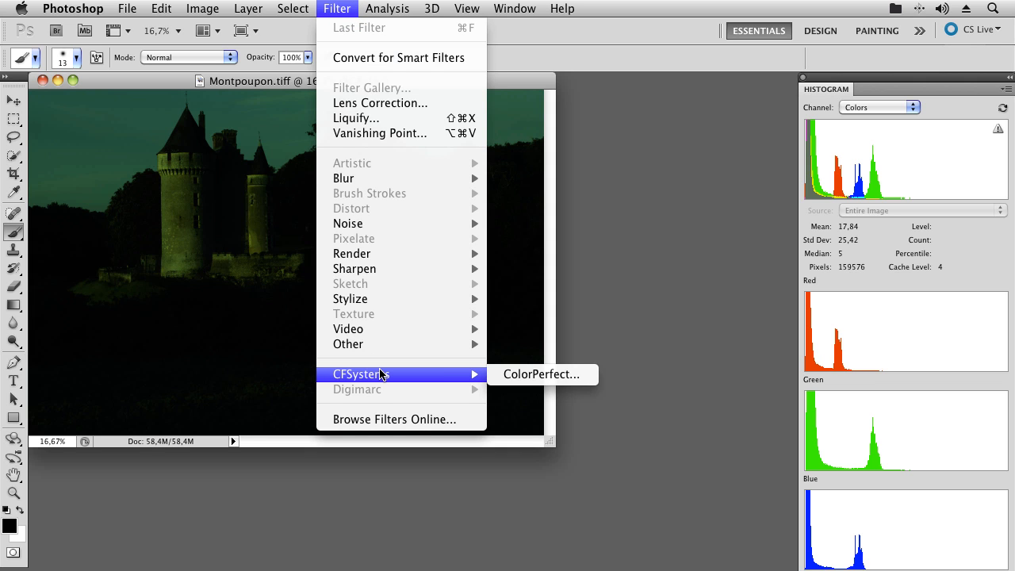
click(534, 374)
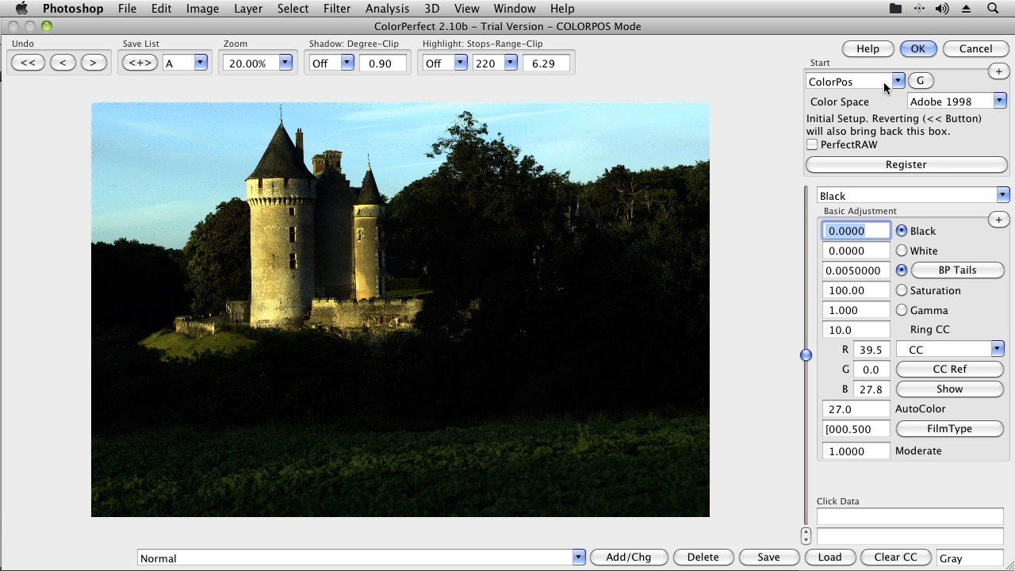
click(898, 81)
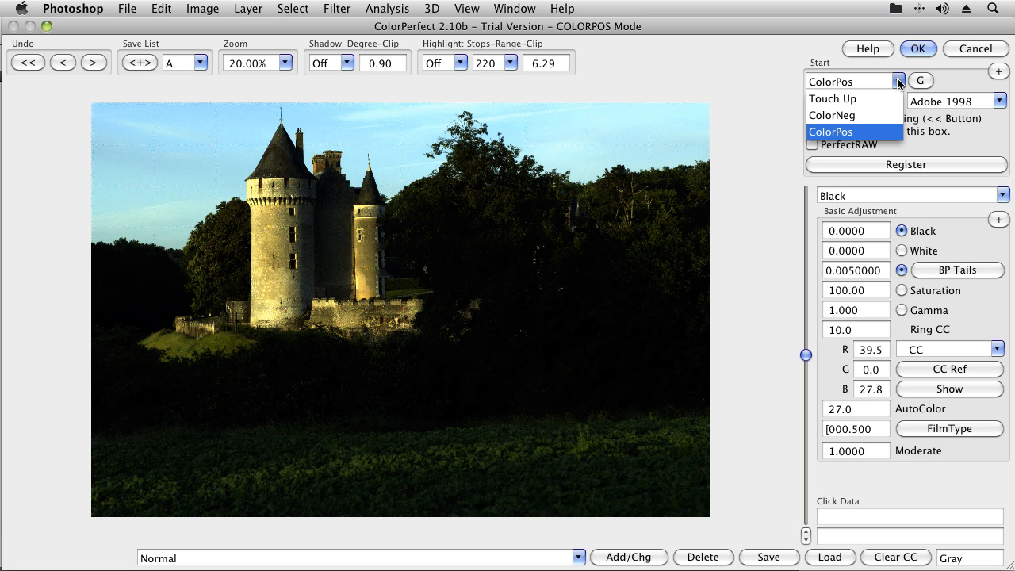
click(899, 82)
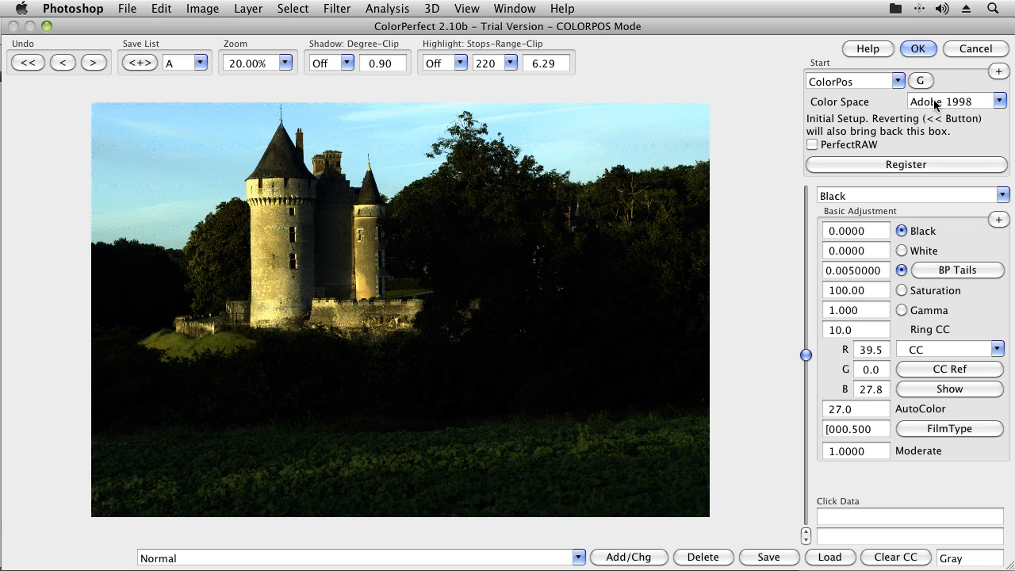
click(850, 145)
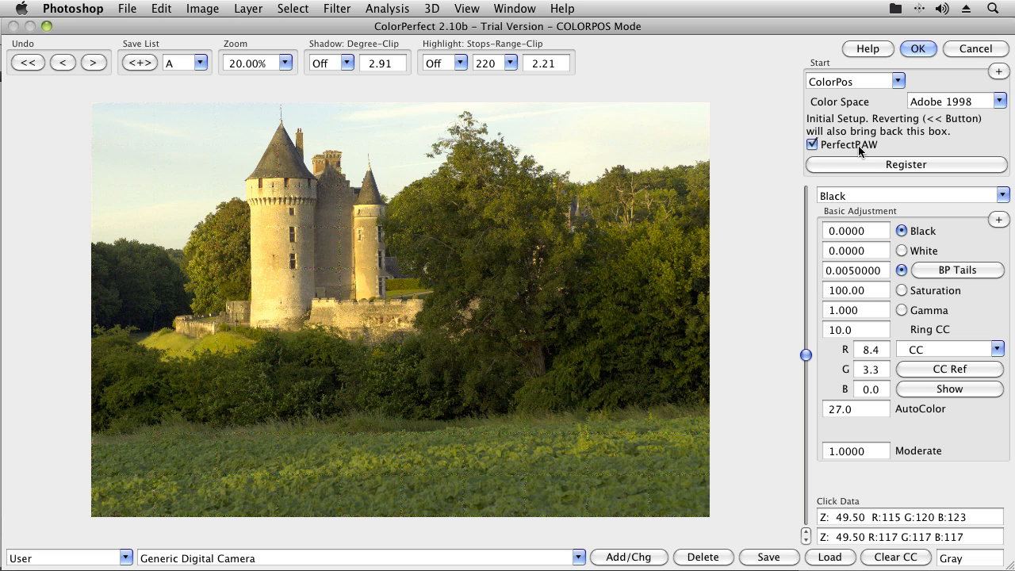
- Register ColorPerfect by entering and submitting the registration key
click(869, 165)
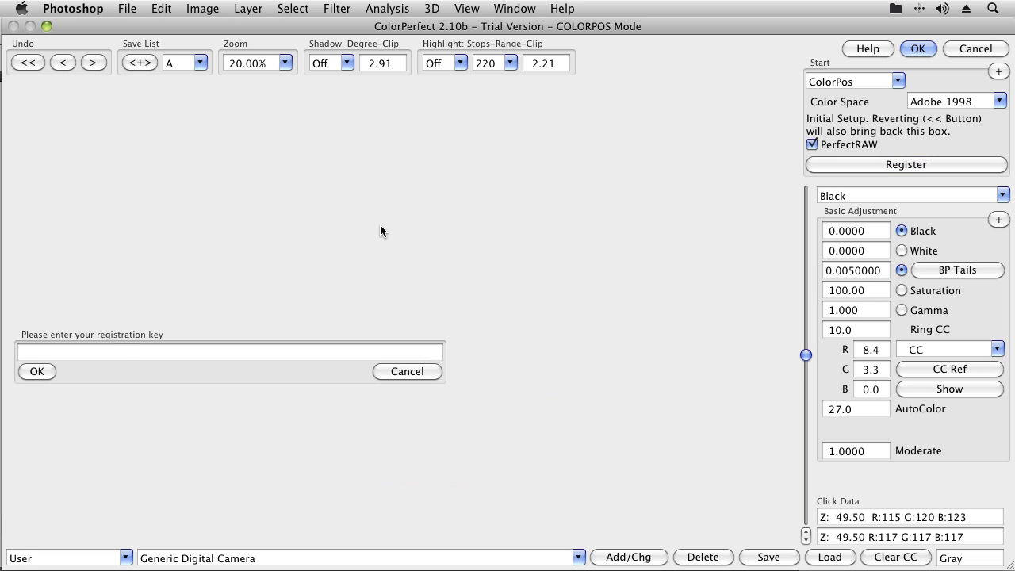
click(128, 353)
text(key)
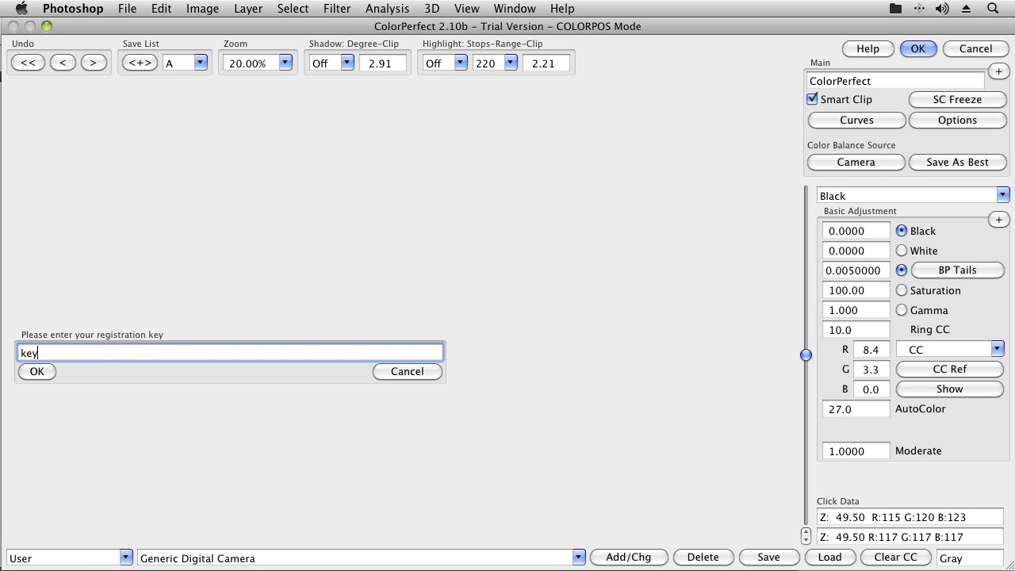
click(36, 371)
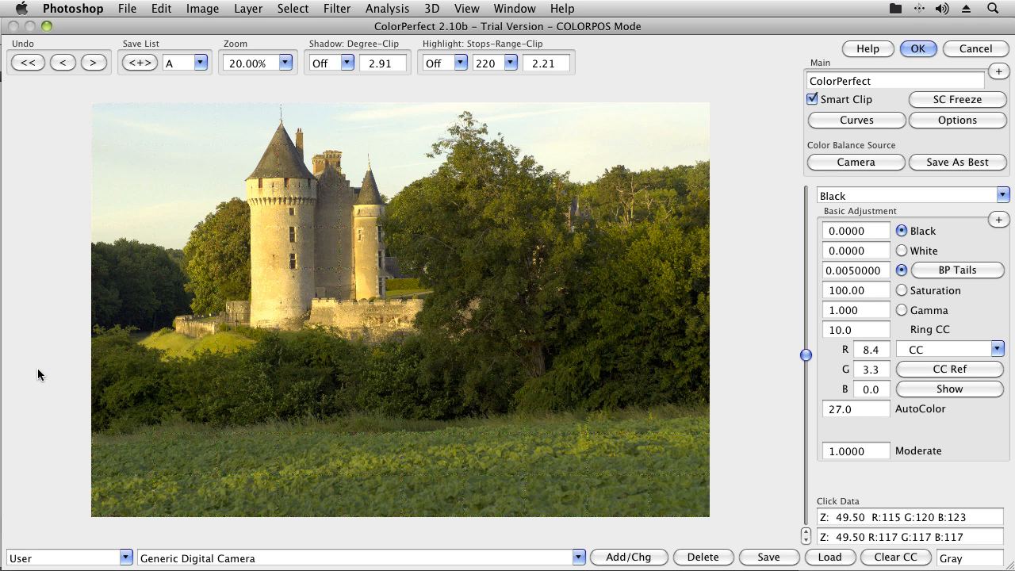
- Cancel the ColorPerfect session, run the filter on the castle image again and enable PerfectRAW
click(974, 49)
click(337, 8)
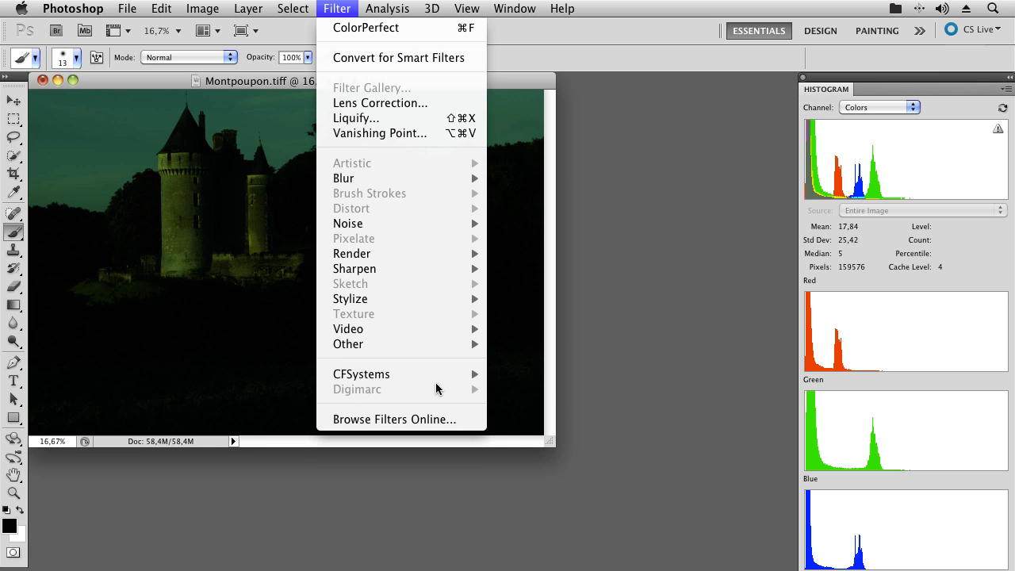
mouse_move(448, 382)
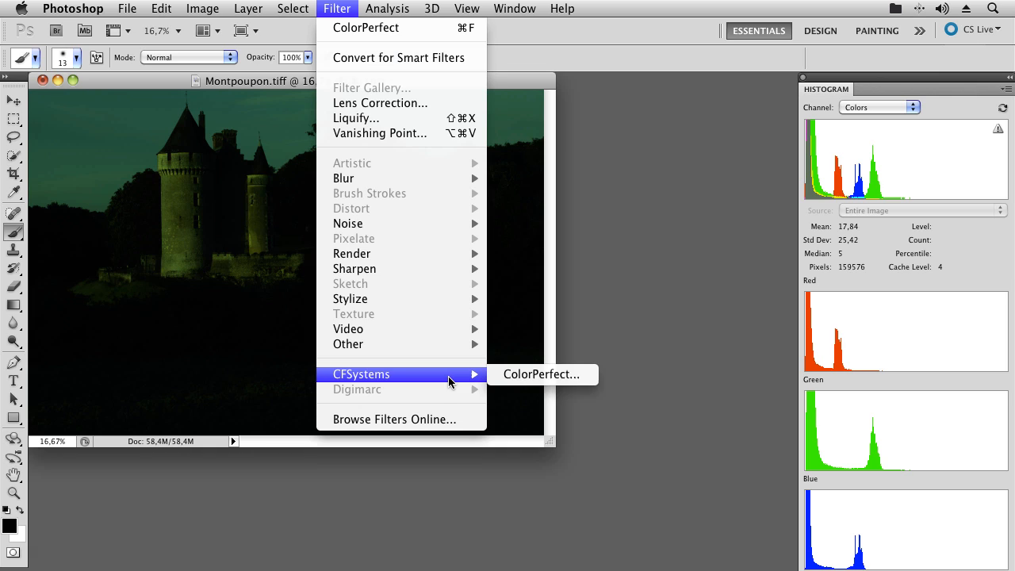
click(515, 374)
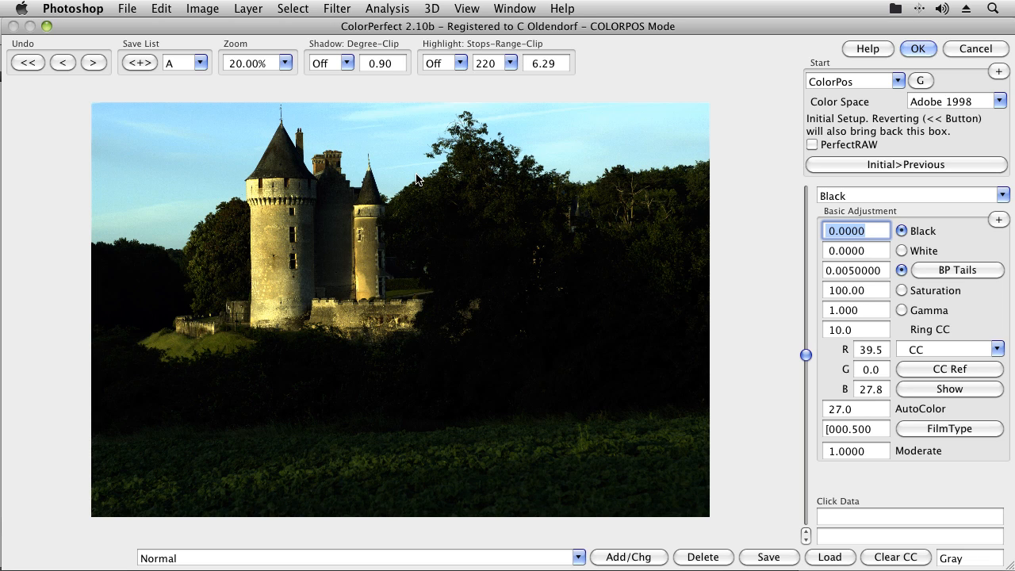
click(849, 145)
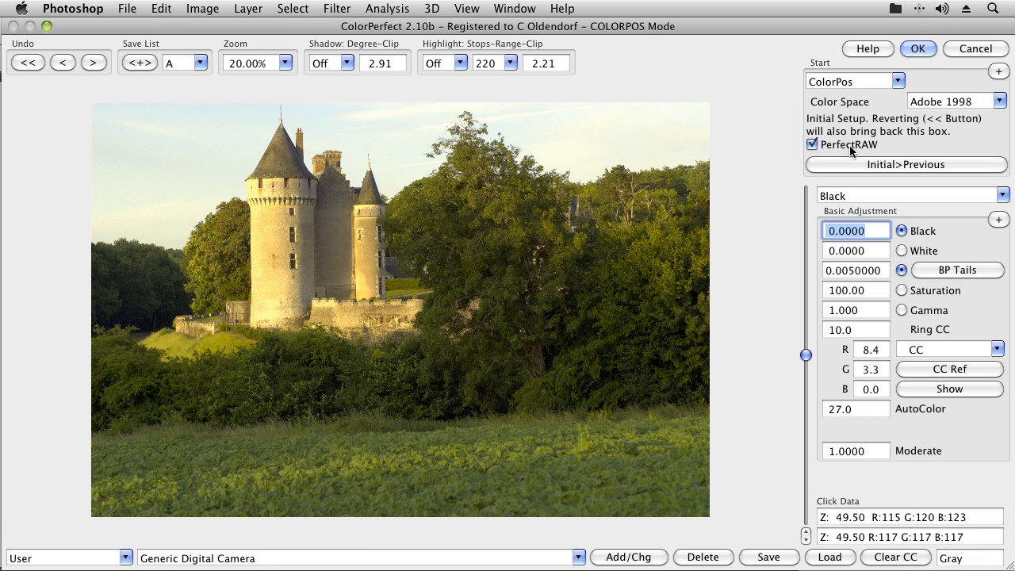
- Select the Nikon D200 as the camera for the PerfectRAW conversion
click(125, 557)
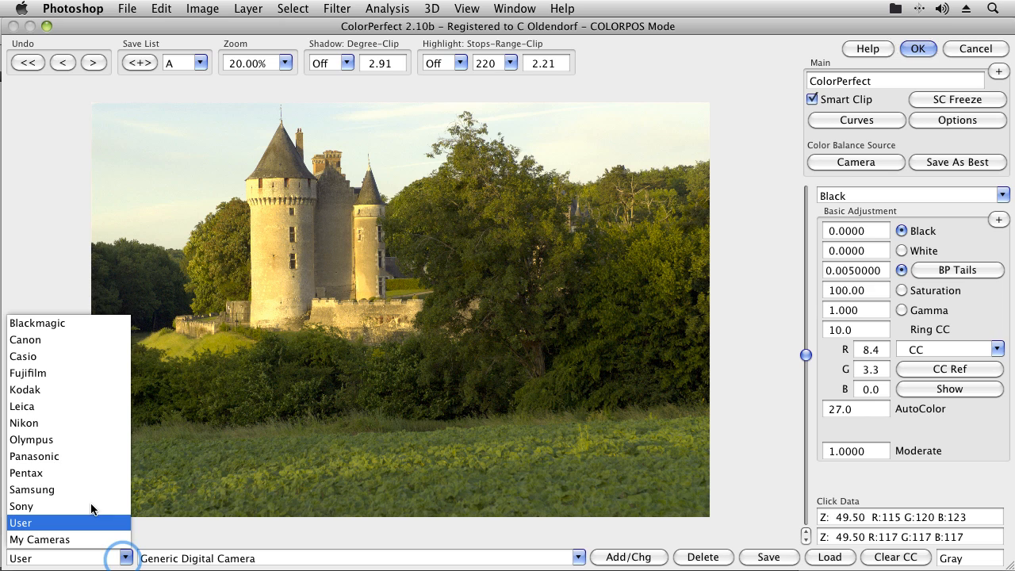
click(61, 423)
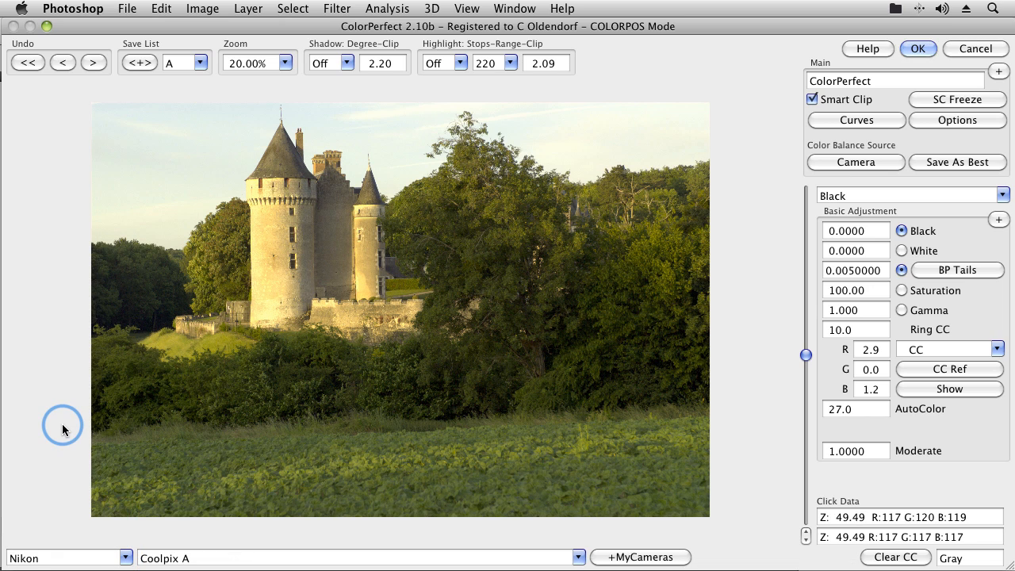
click(579, 558)
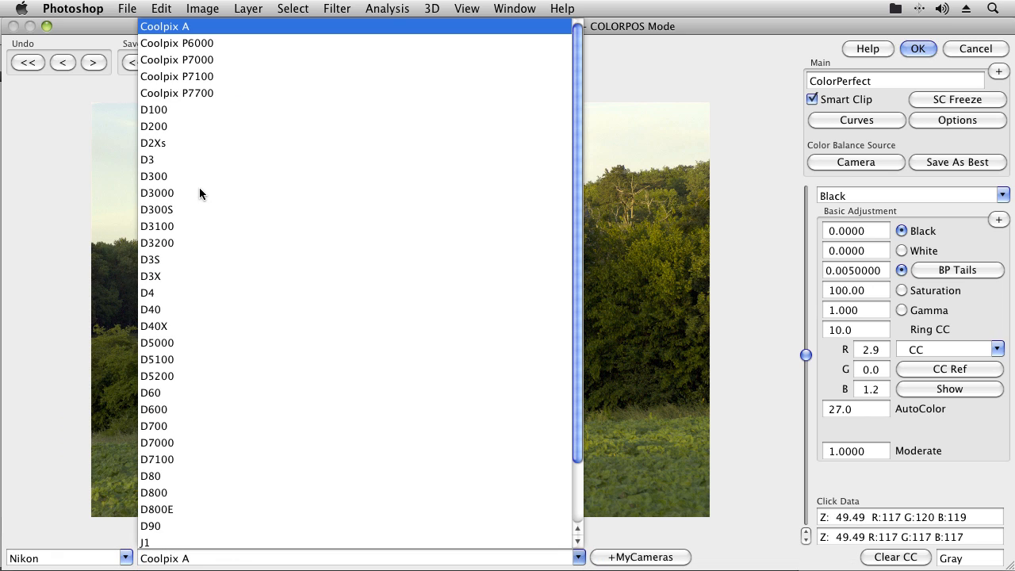
click(168, 127)
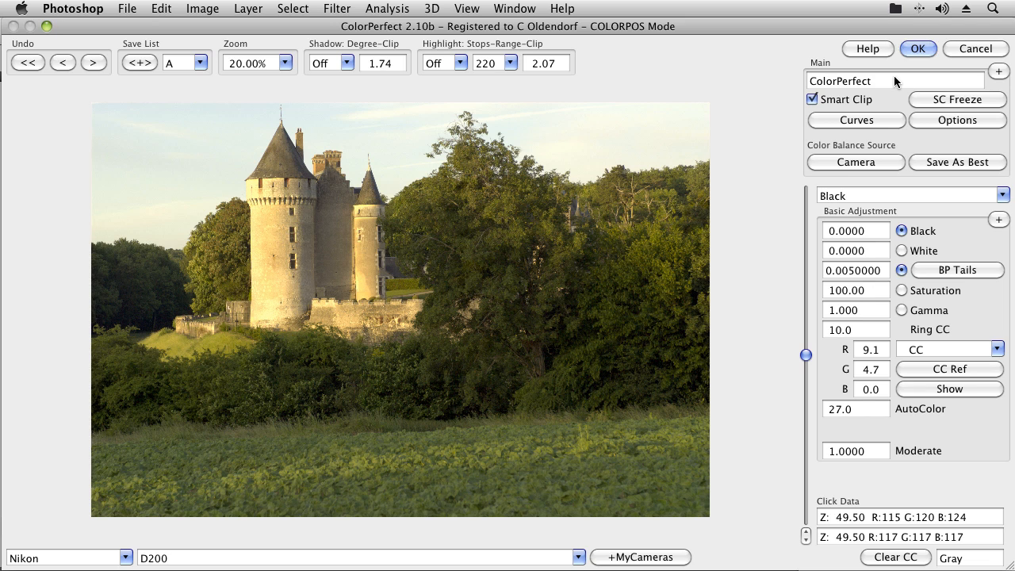
- Look up the built-in help for the Black, White, BP Tails and Saturation controls, and close the help message
click(886, 50)
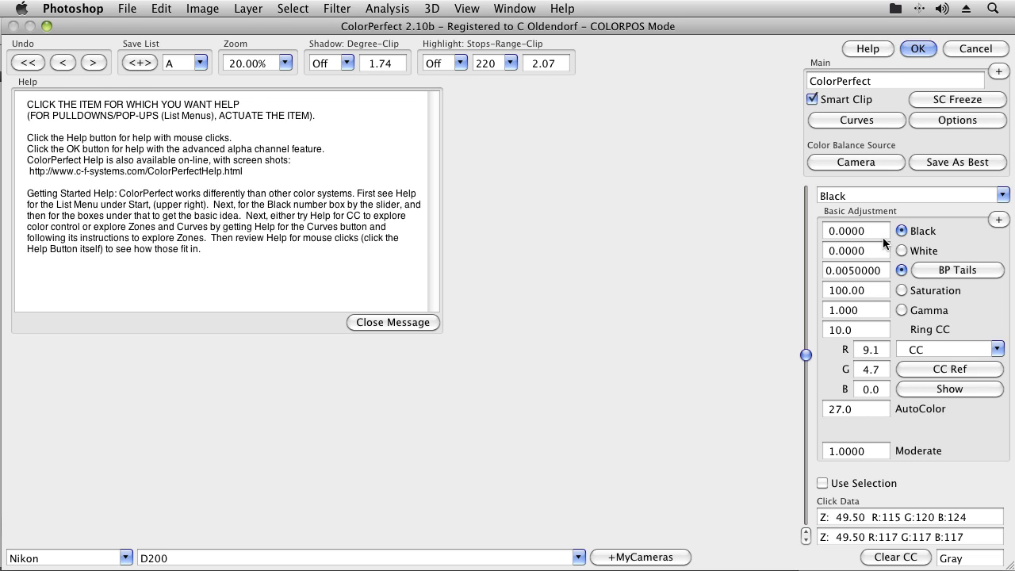
click(882, 237)
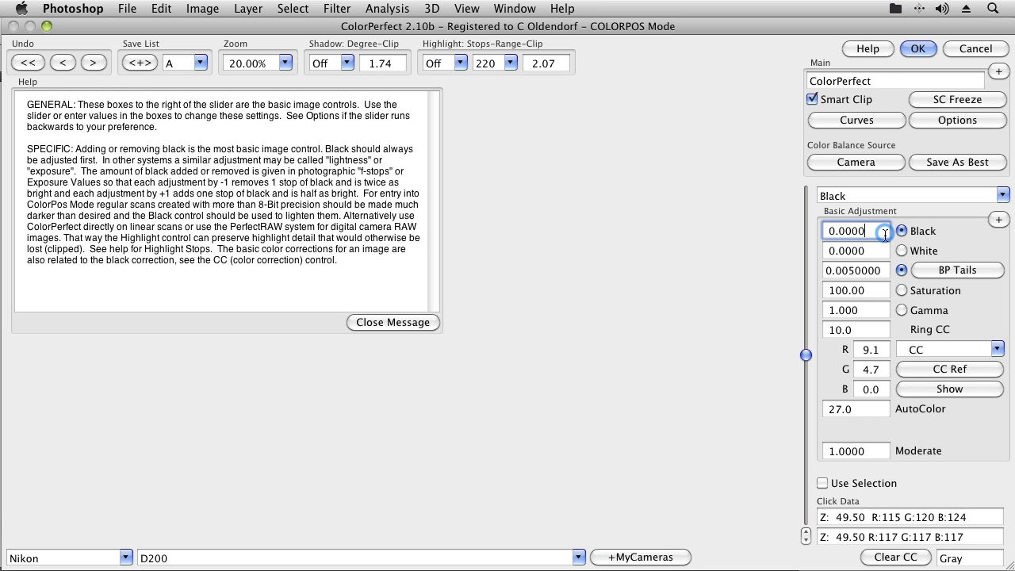
click(879, 251)
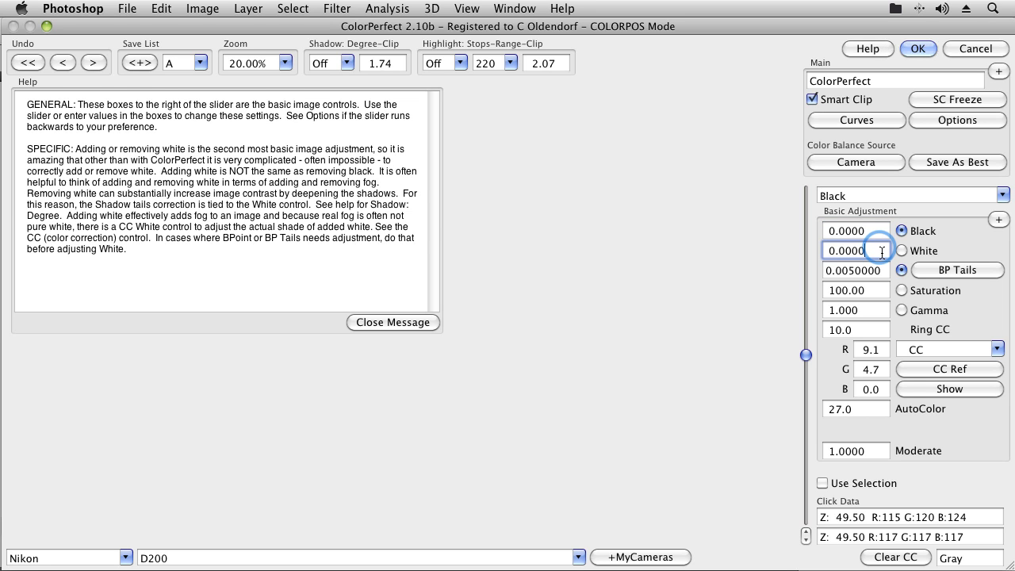
click(880, 270)
click(878, 291)
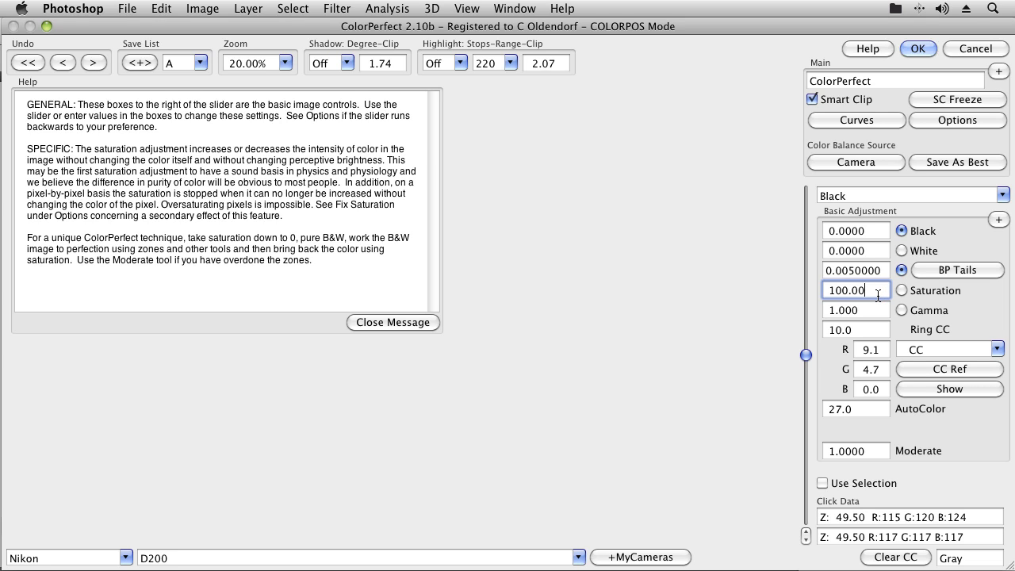
click(402, 323)
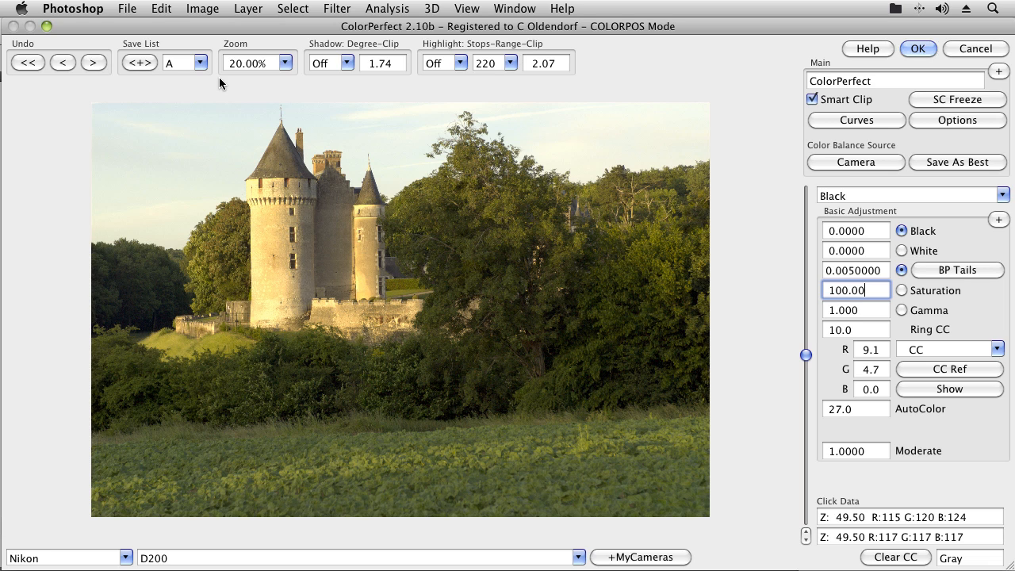
- Store the current image settings in the Save List and keep entry B selected
click(143, 63)
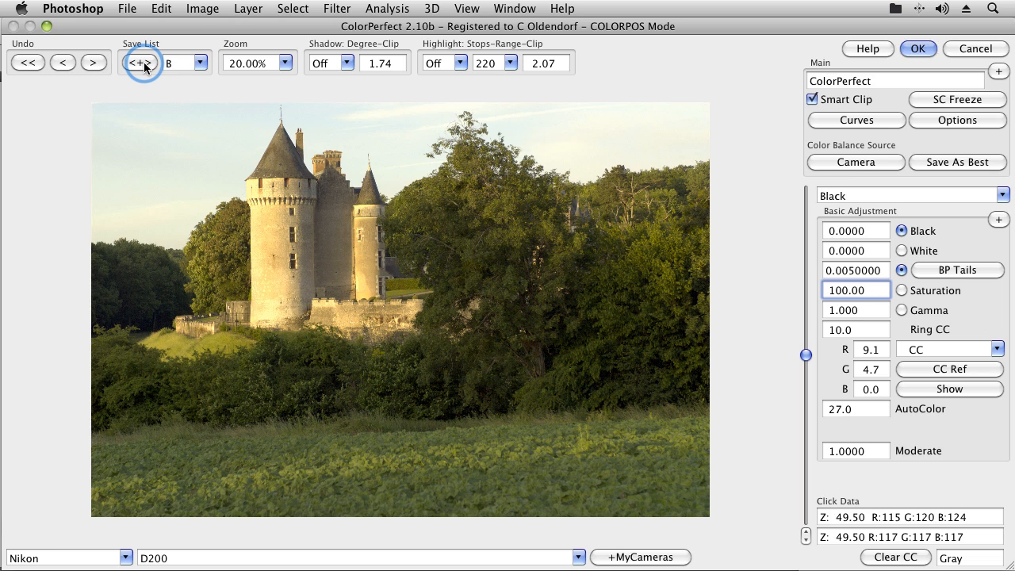
click(202, 64)
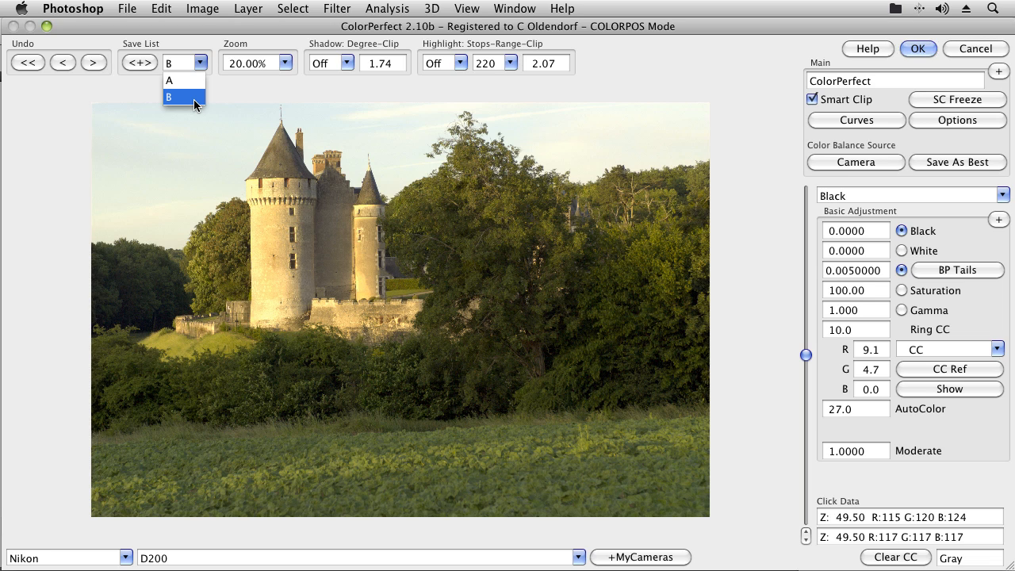
click(193, 99)
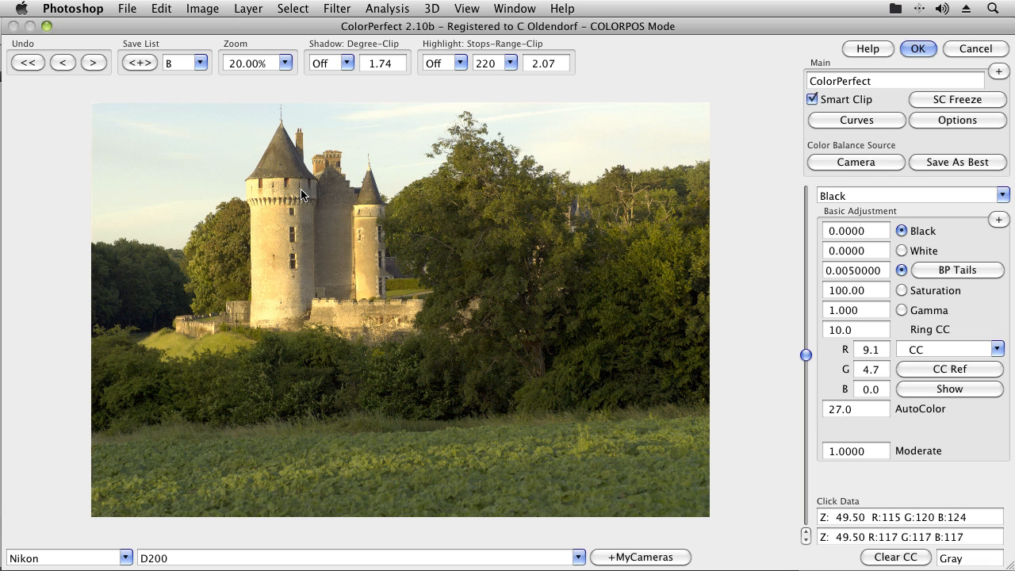
- Set the preview zoom to 50% and inspect the castle's lower wall and the bushes in front of it
click(286, 63)
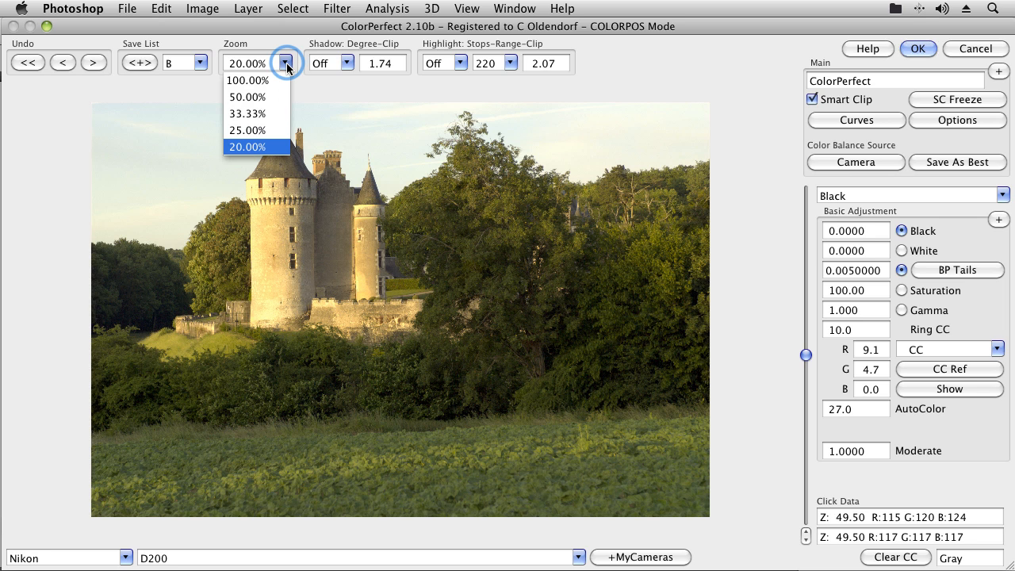
click(248, 97)
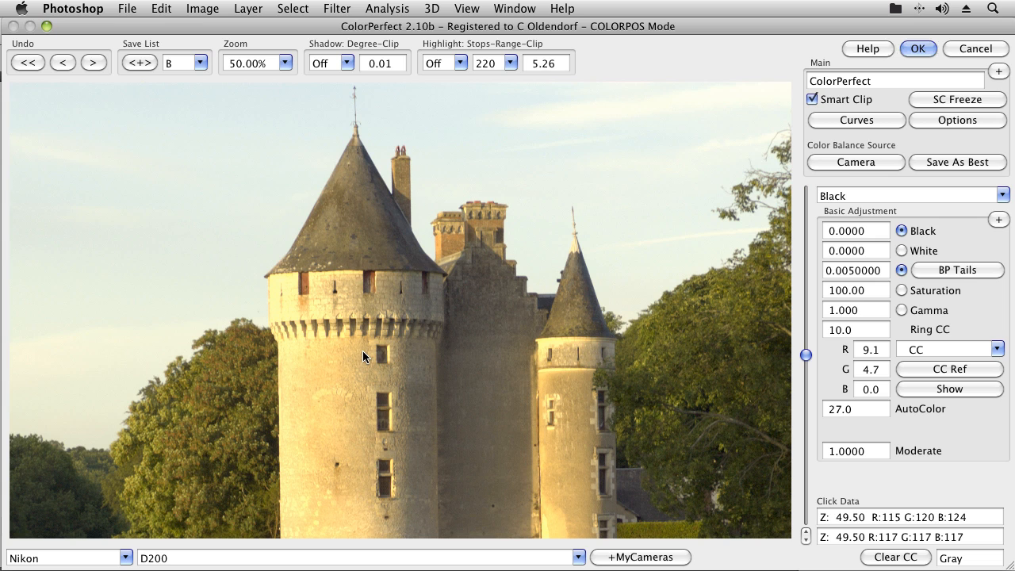
click(499, 435)
click(500, 435)
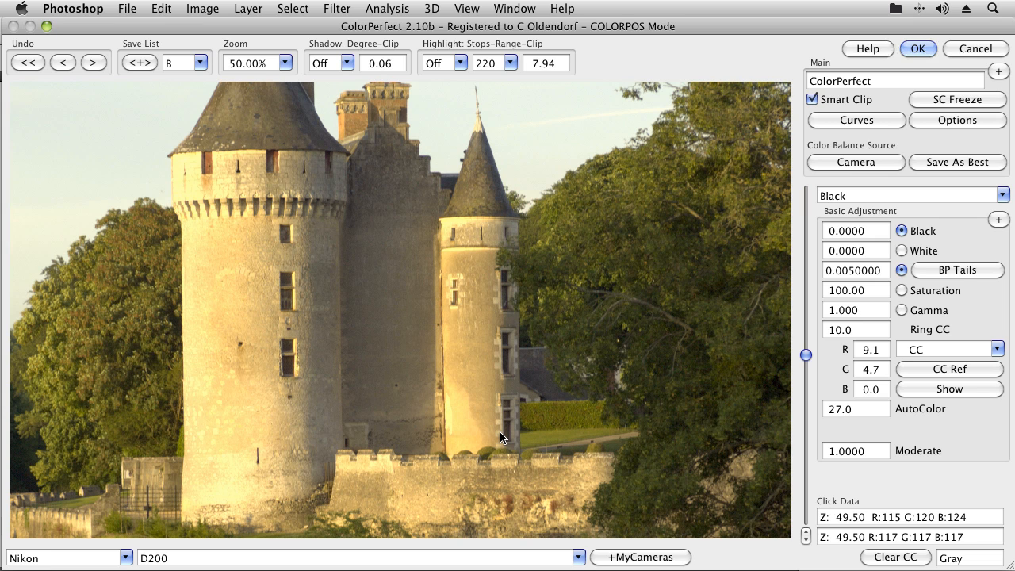
click(500, 435)
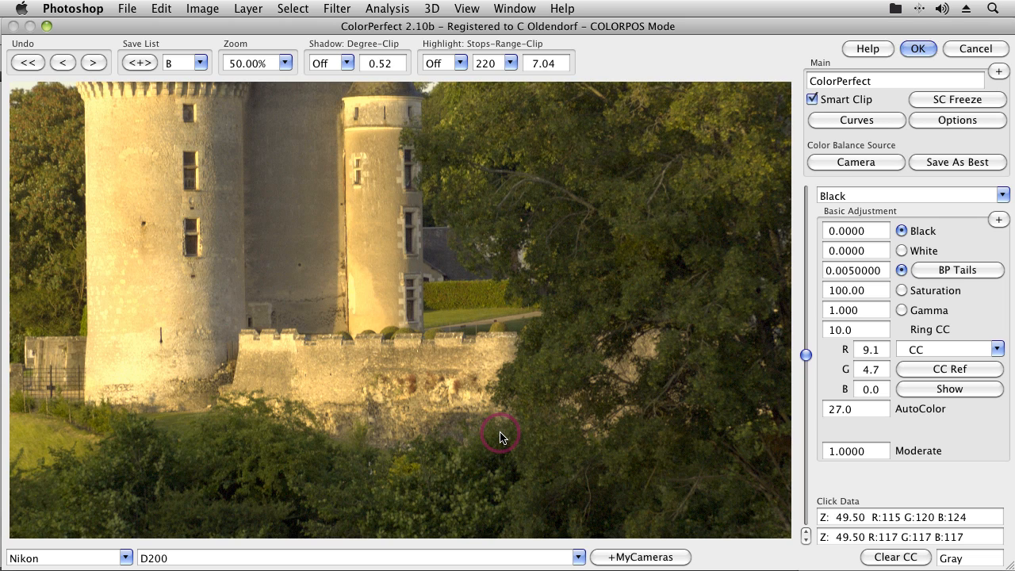
click(500, 435)
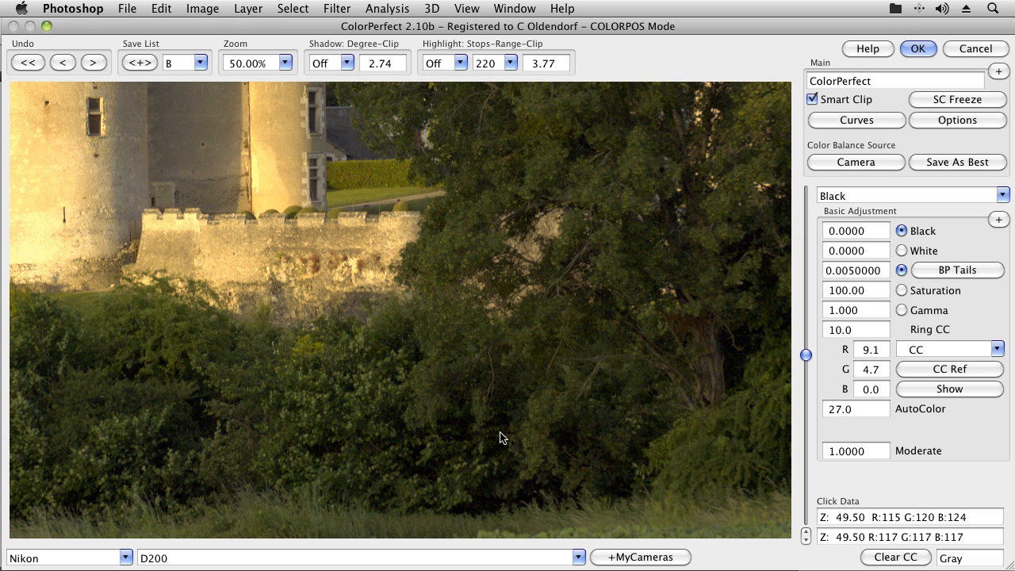
- Neutralise the photo's color balance by sampling gray spots on the castle, finishing with a spot on the main tower
click(179, 89)
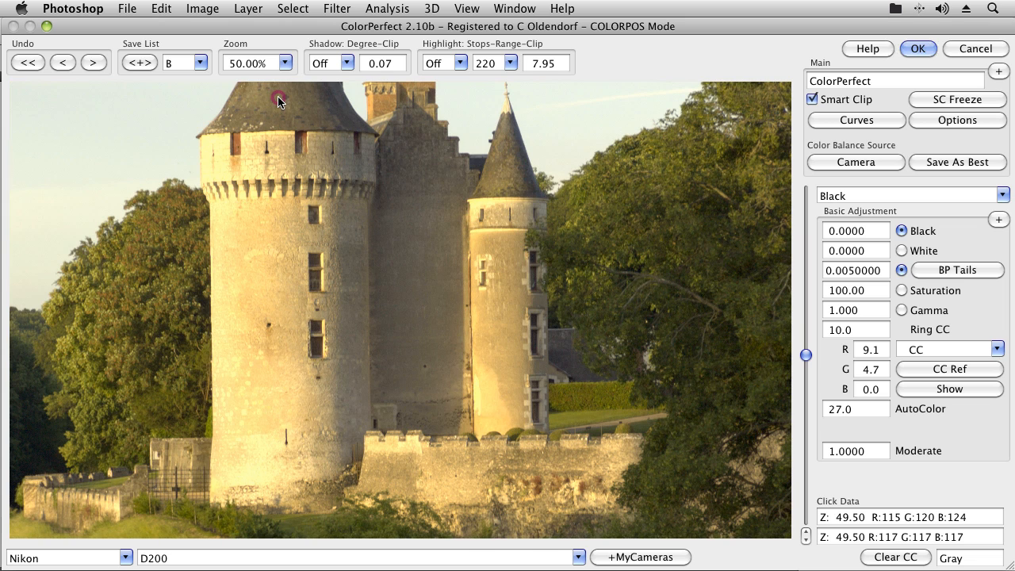
click(278, 99)
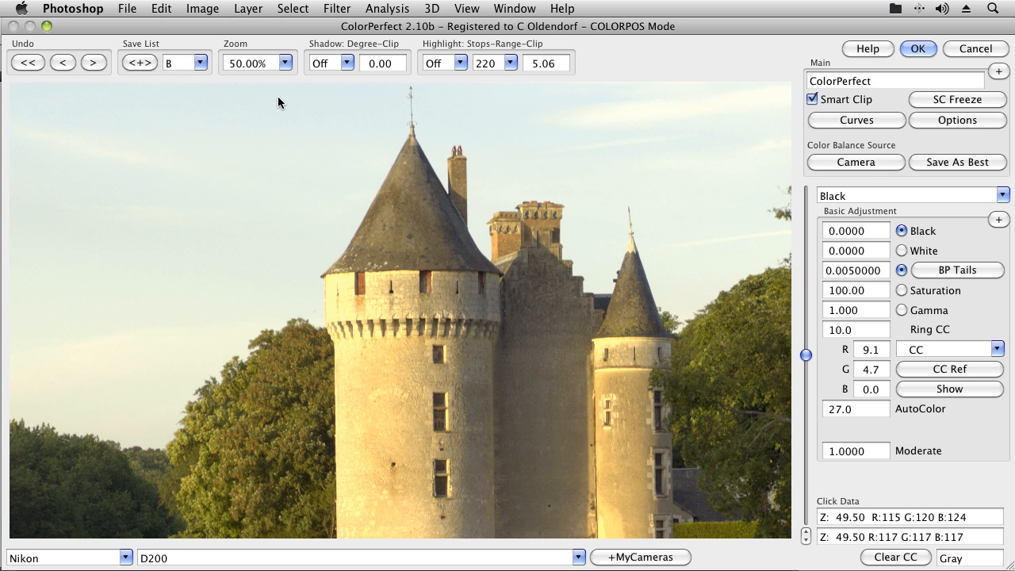
click(412, 143)
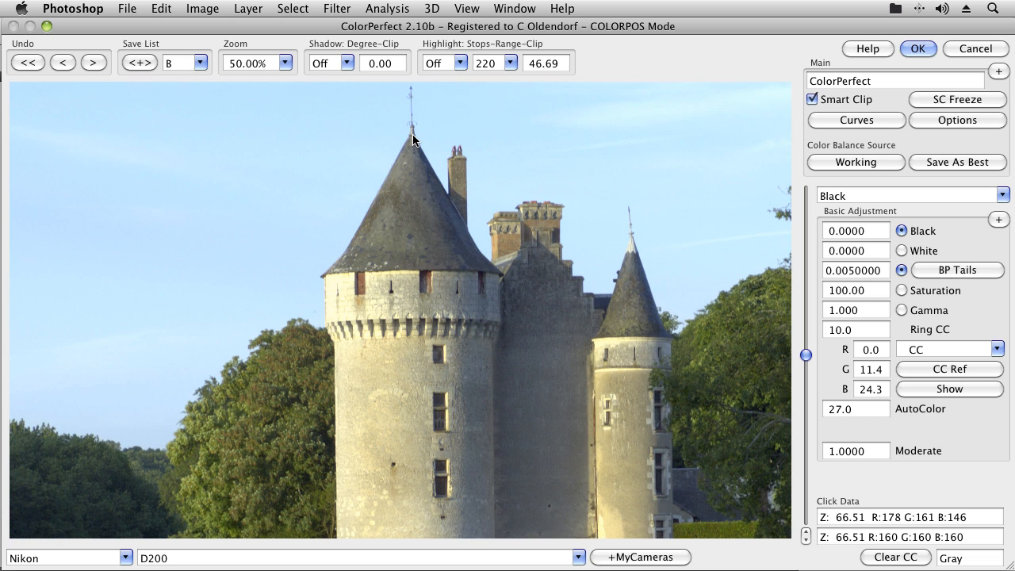
click(456, 220)
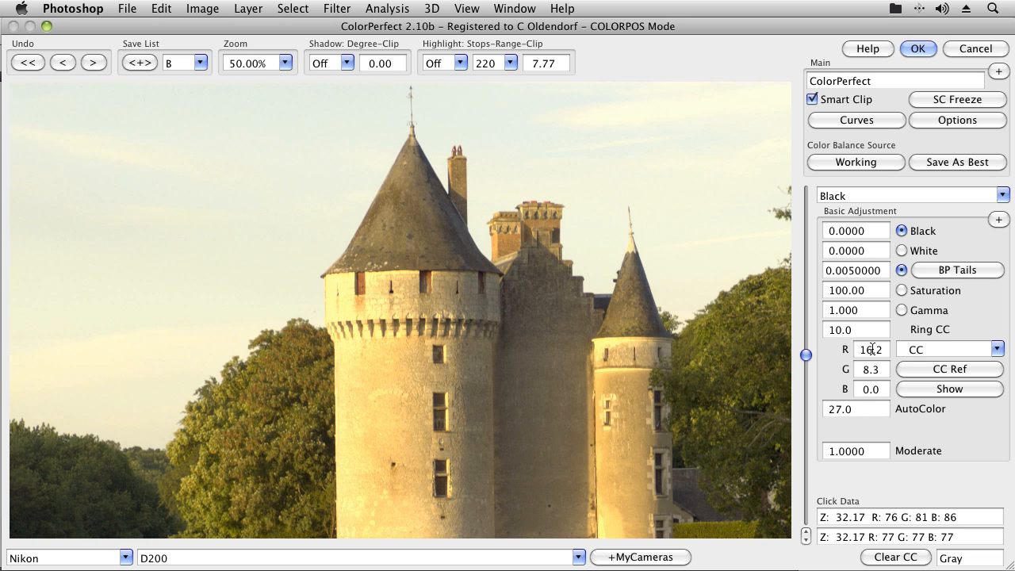
click(922, 370)
click(410, 245)
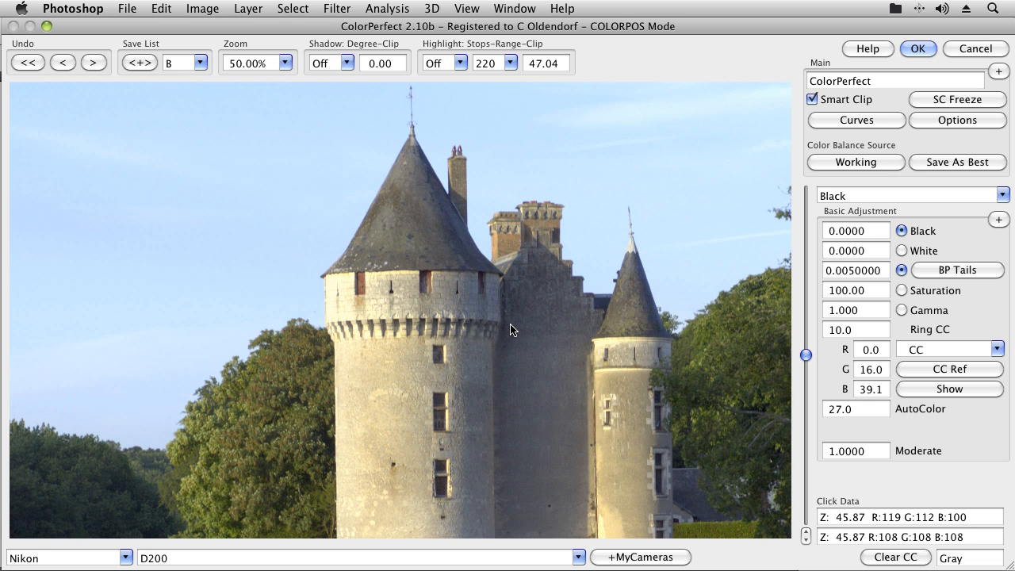
- Set the green color correction (CC) to 8 and the blue color correction to 20
click(862, 370)
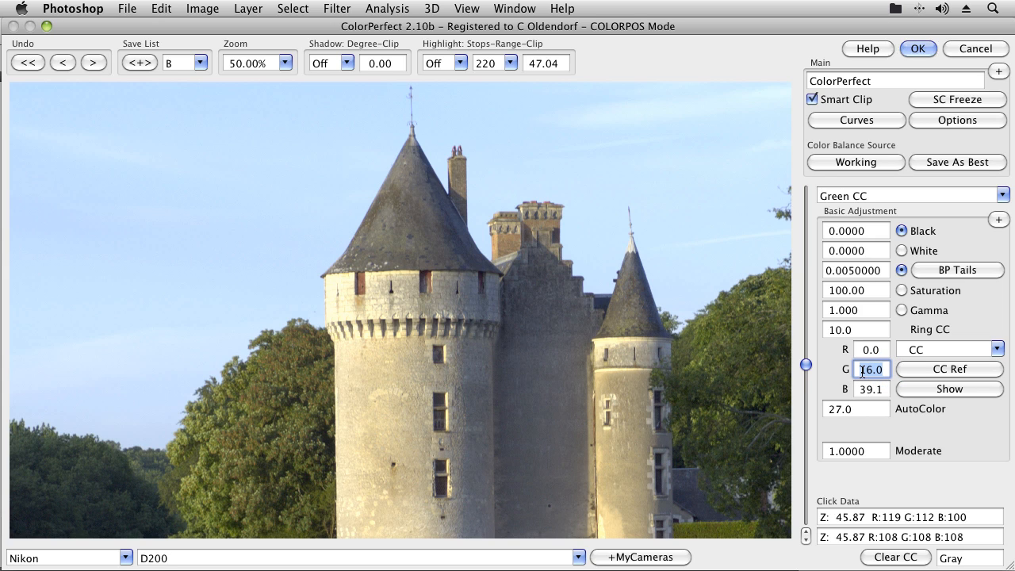
text(8)
key(Return)
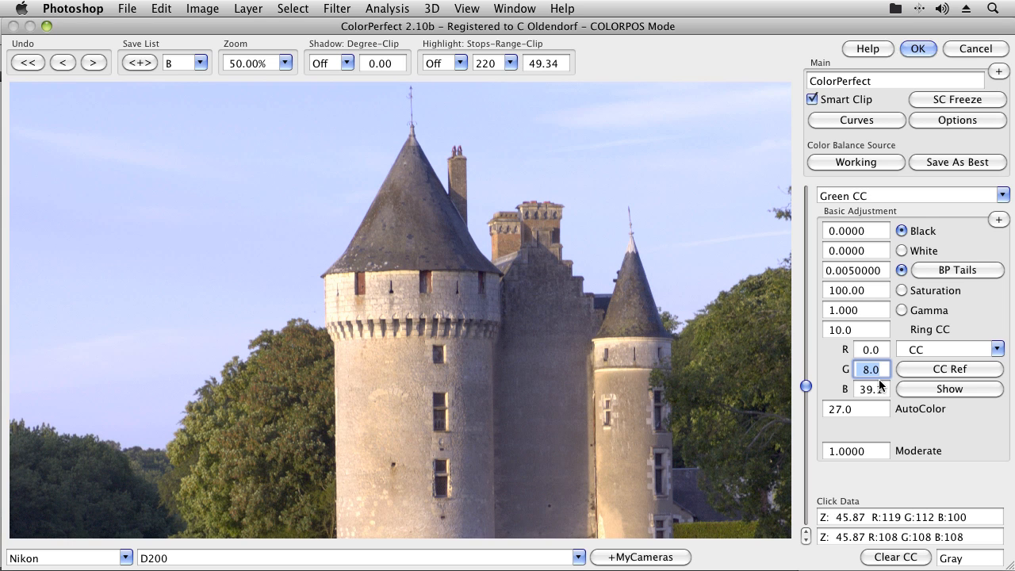
click(880, 389)
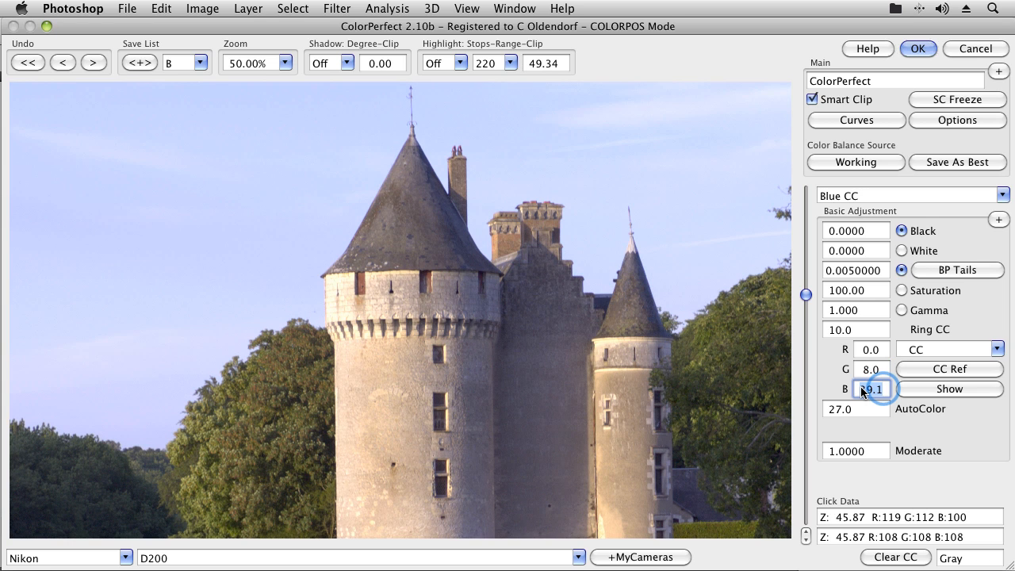
text(20)
key(Return)
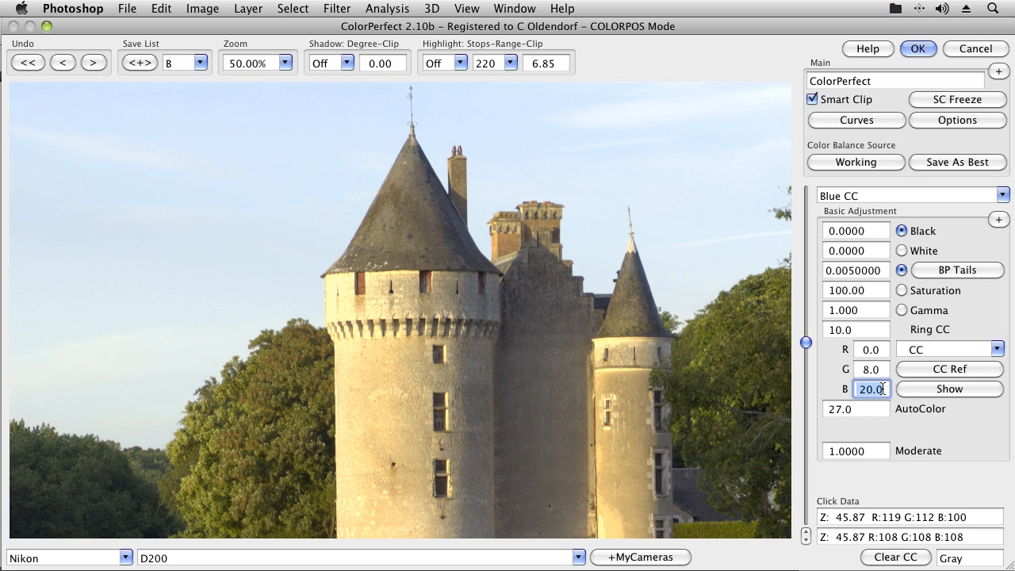
- Try a relative change of 10 on the green color correction, and return to green 8.0 and blue 20.0
click(884, 370)
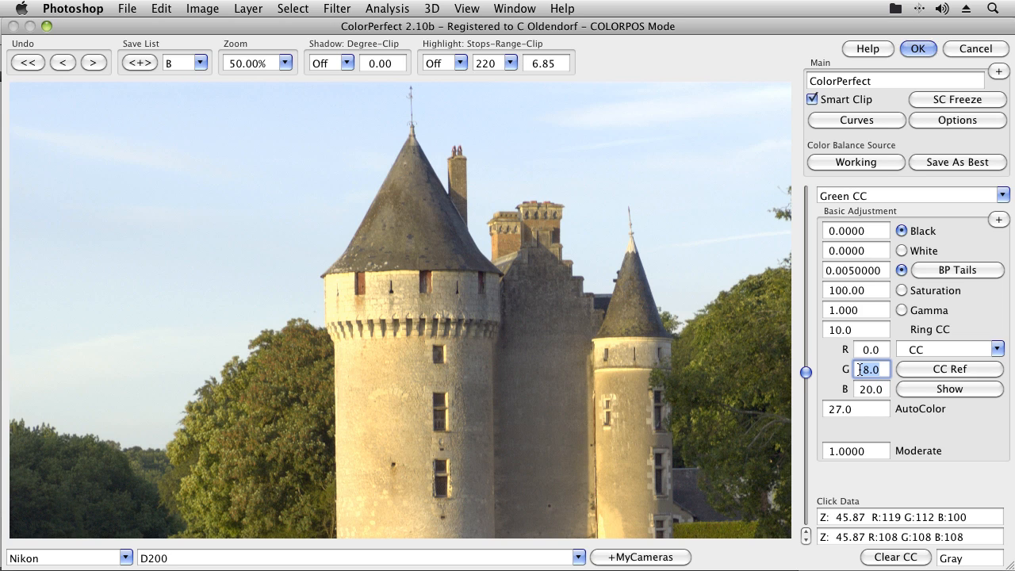
text(+10)
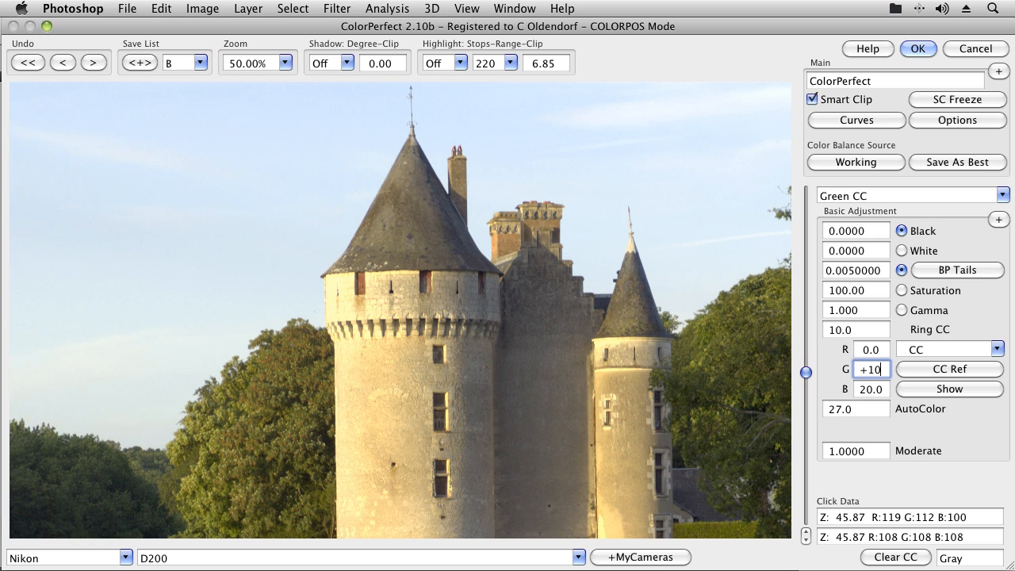
text(R)
key(Return)
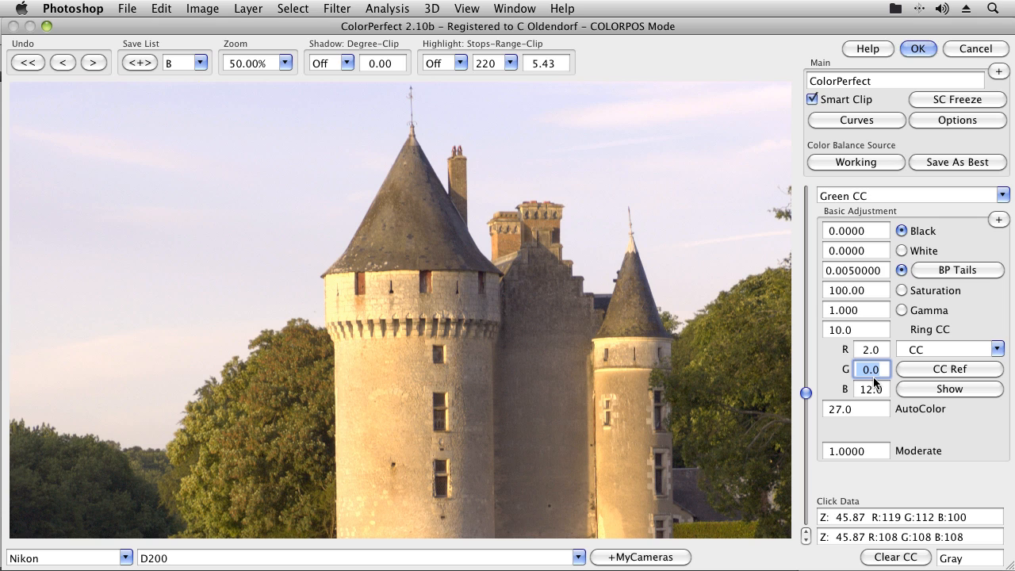
text(-)
text(10)
text(0)
click(883, 388)
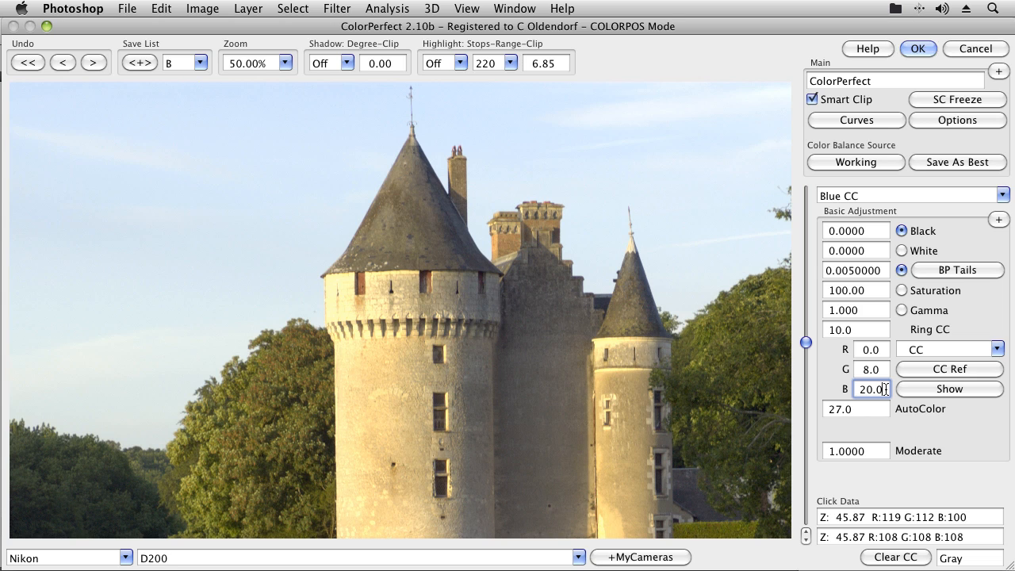
click(887, 377)
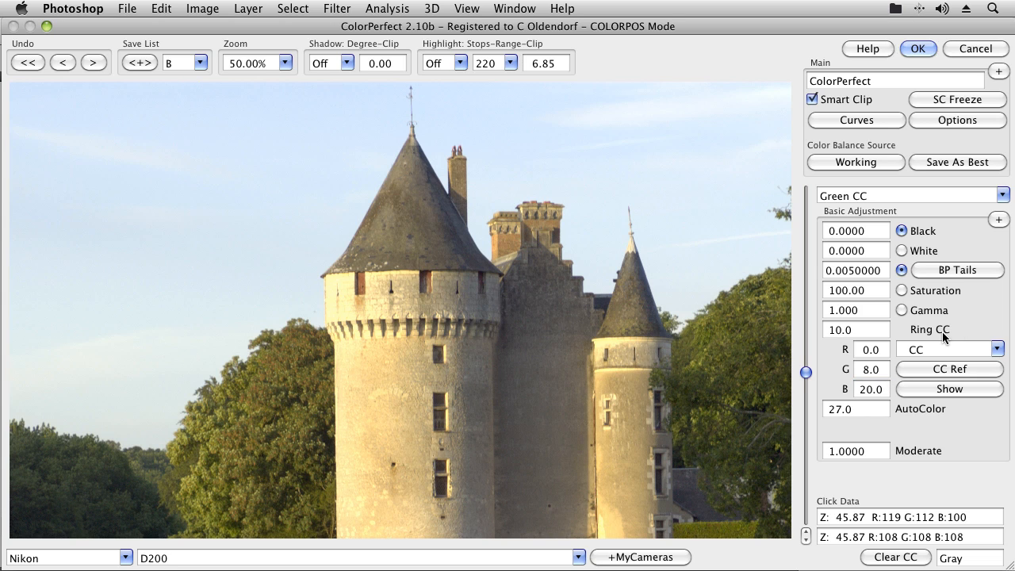
- Display the Ring Around color comparison at 33.33% zoom and choose the blue variant of the photo
click(868, 330)
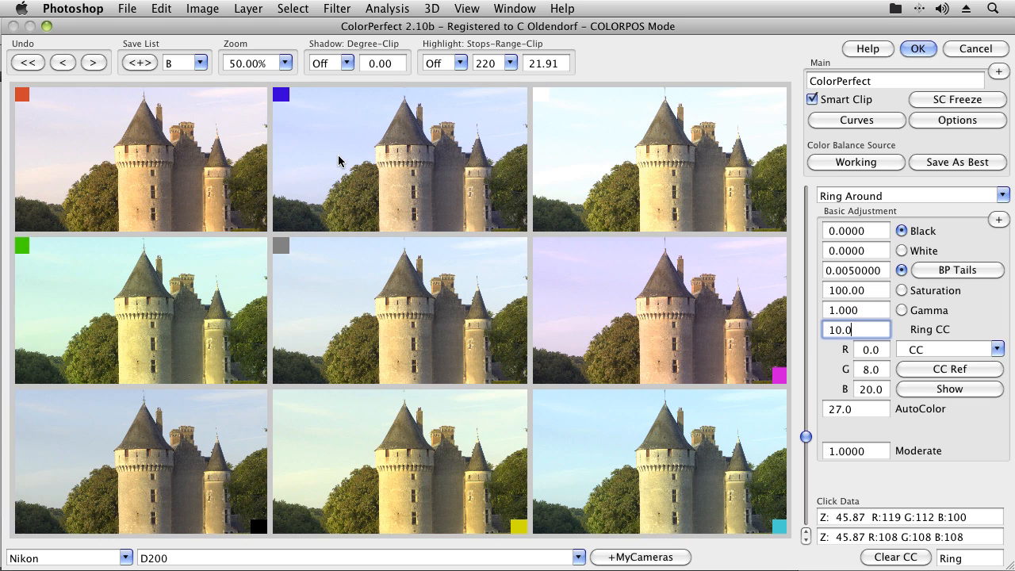
click(284, 63)
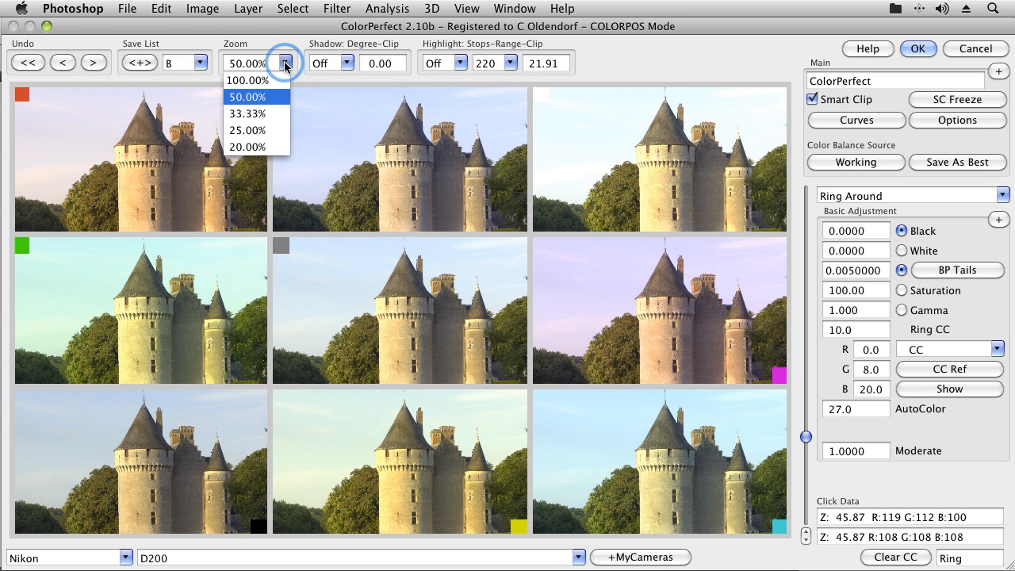
click(252, 115)
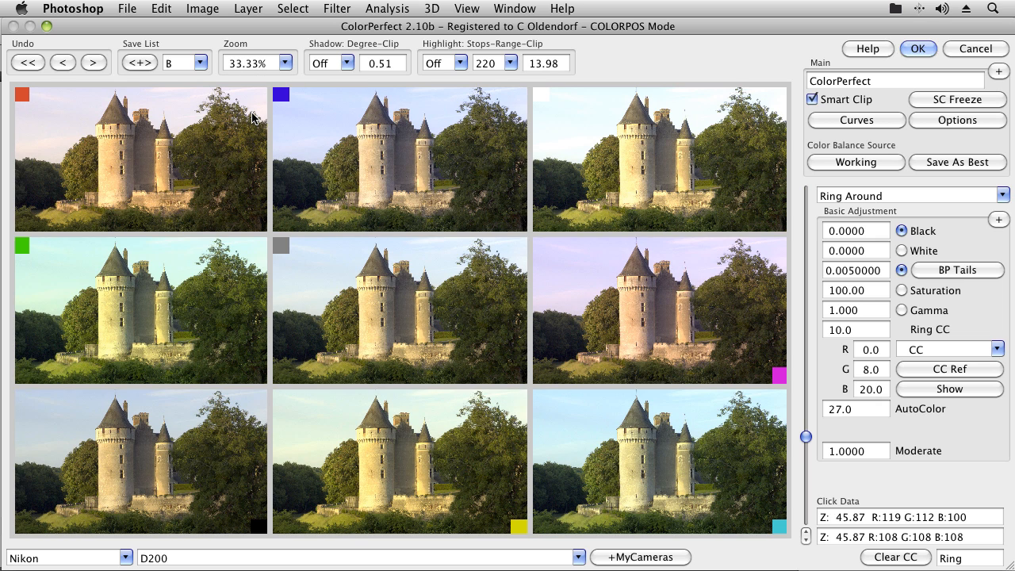
click(404, 169)
click(404, 169)
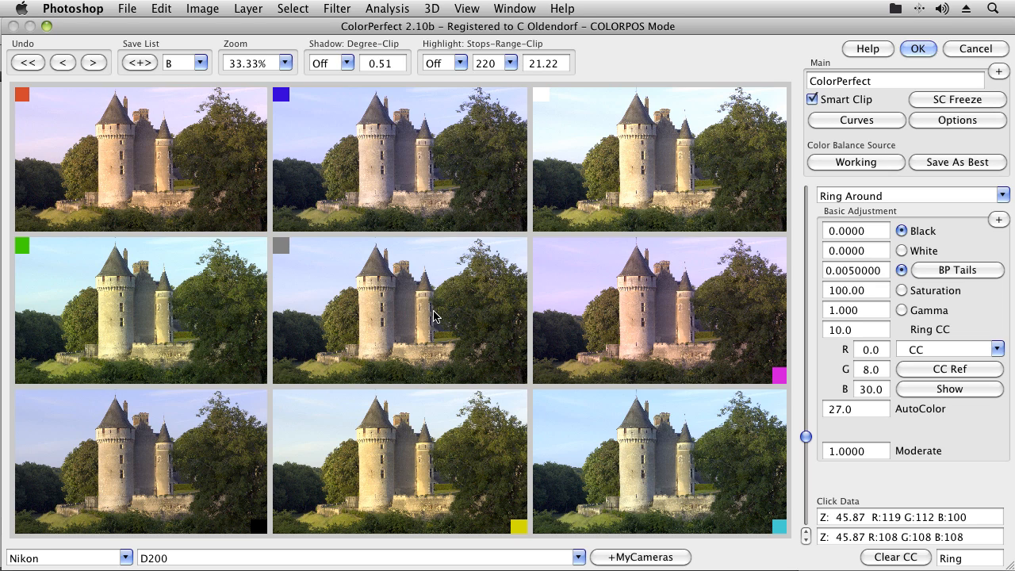
- Reduce the Ring CC difference to 3.3 and return to the single-image preview with the Black control active
click(868, 328)
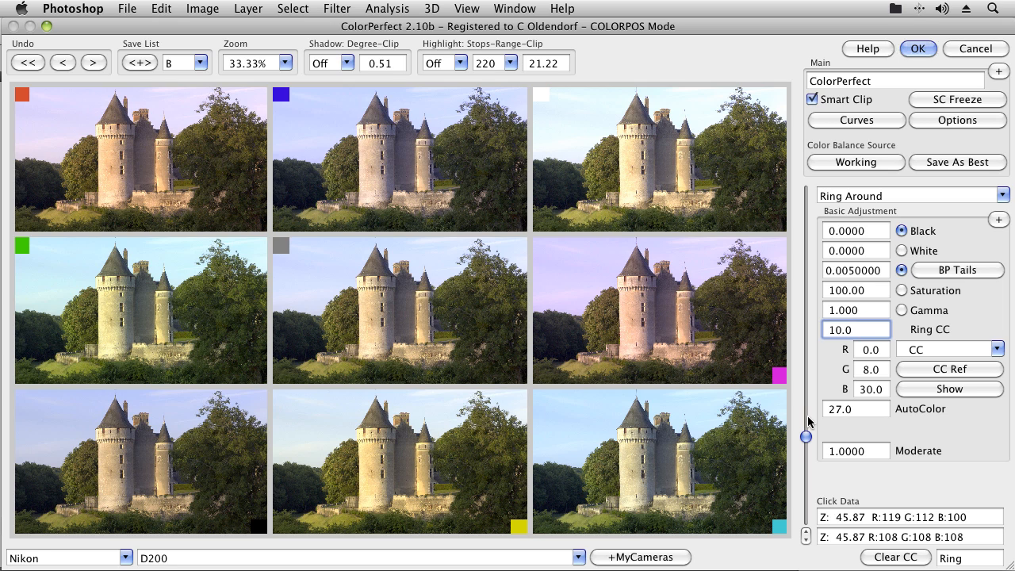
drag(806, 439, 808, 498)
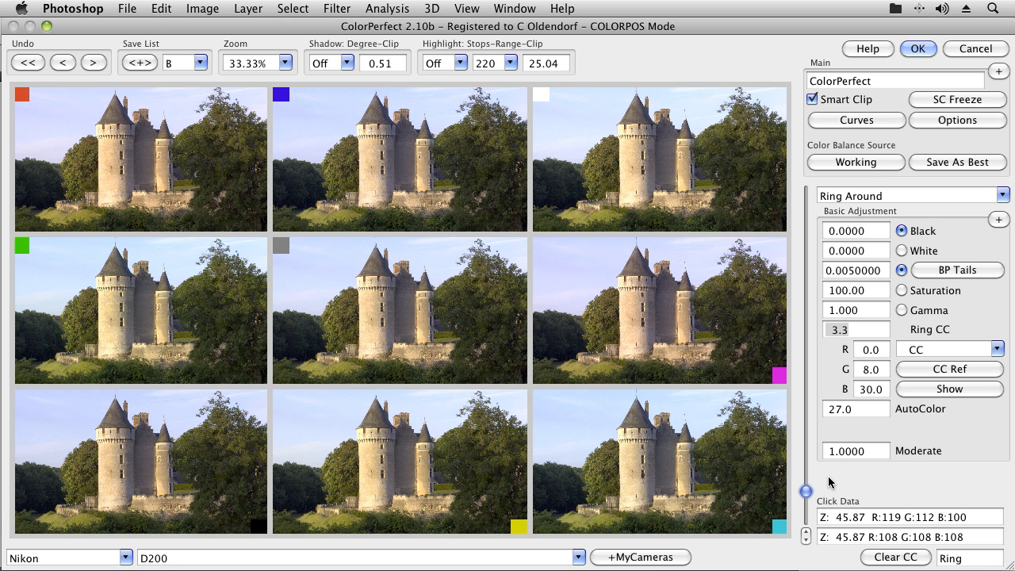
click(875, 230)
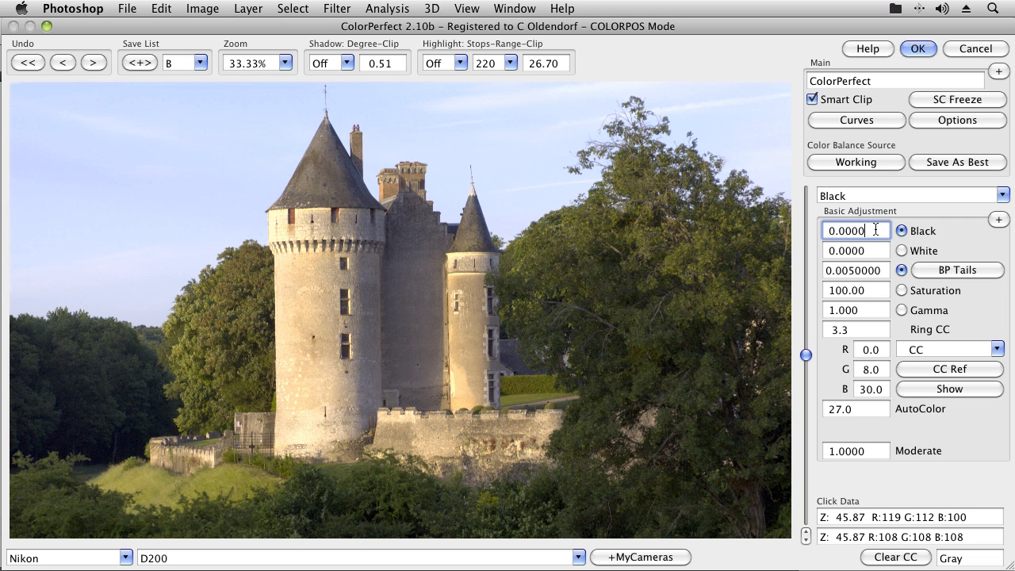
- Undo the Ring Around changes back to green 8.0, blue 20.0 and Ring CC 10.0
click(67, 61)
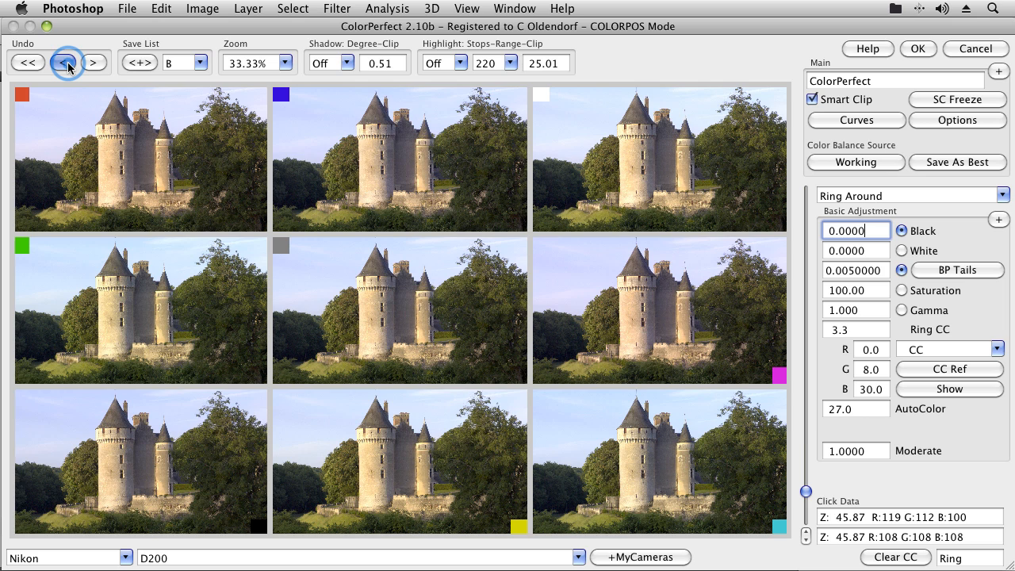
click(67, 62)
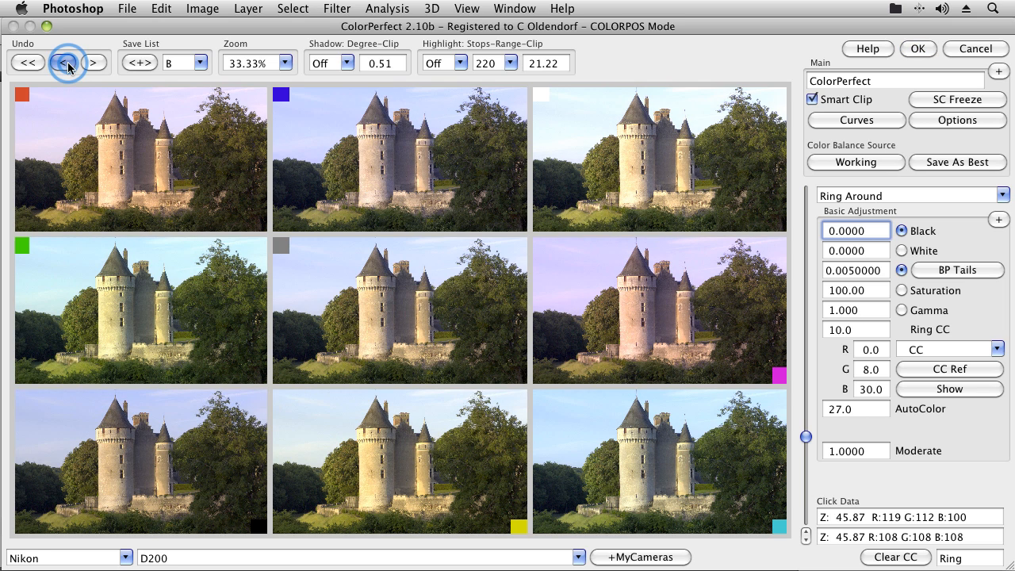
click(67, 62)
click(67, 62)
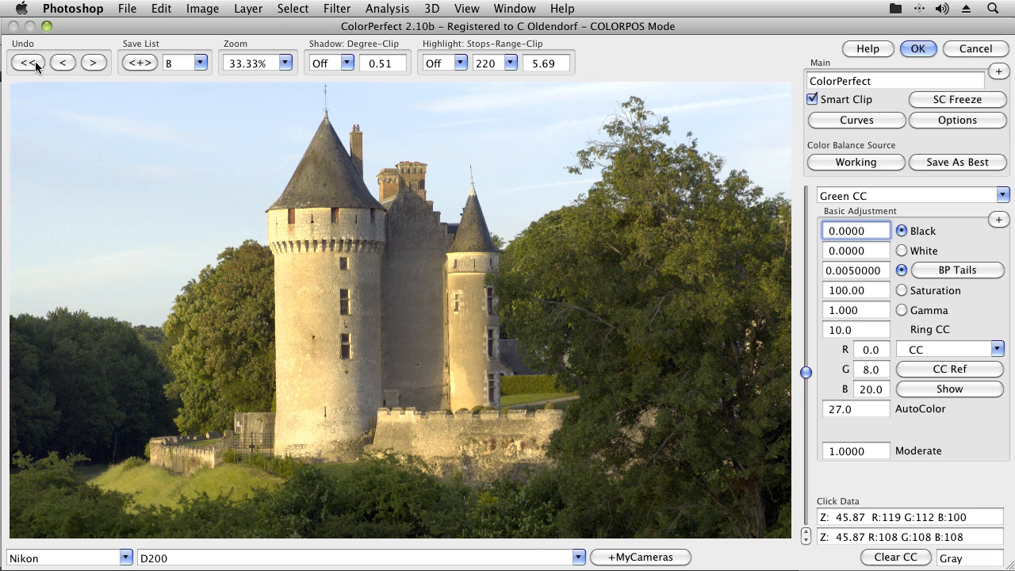
- Store the current settings as entry C in the Save List, compare entries A and B, and return to C
click(145, 65)
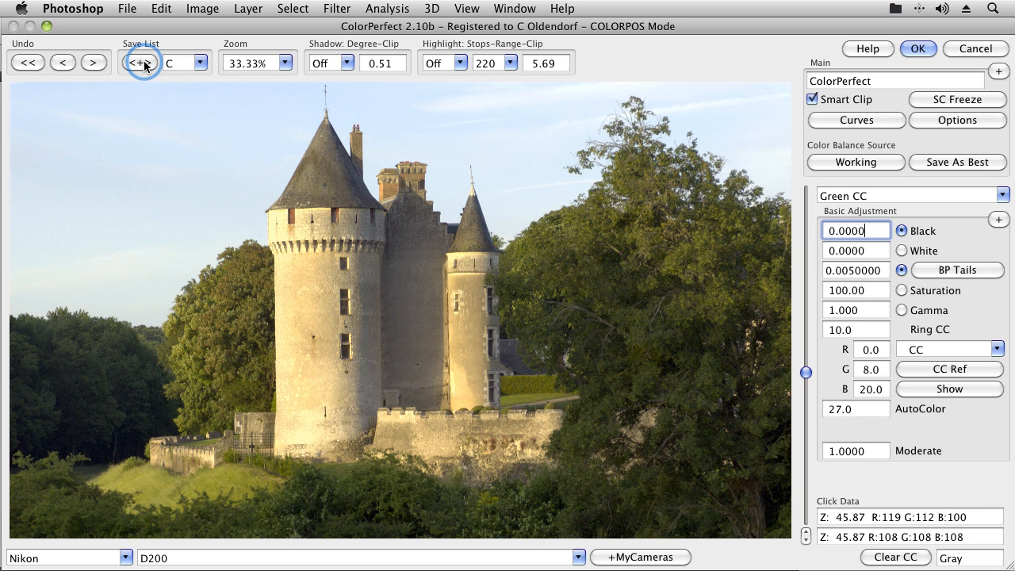
click(202, 64)
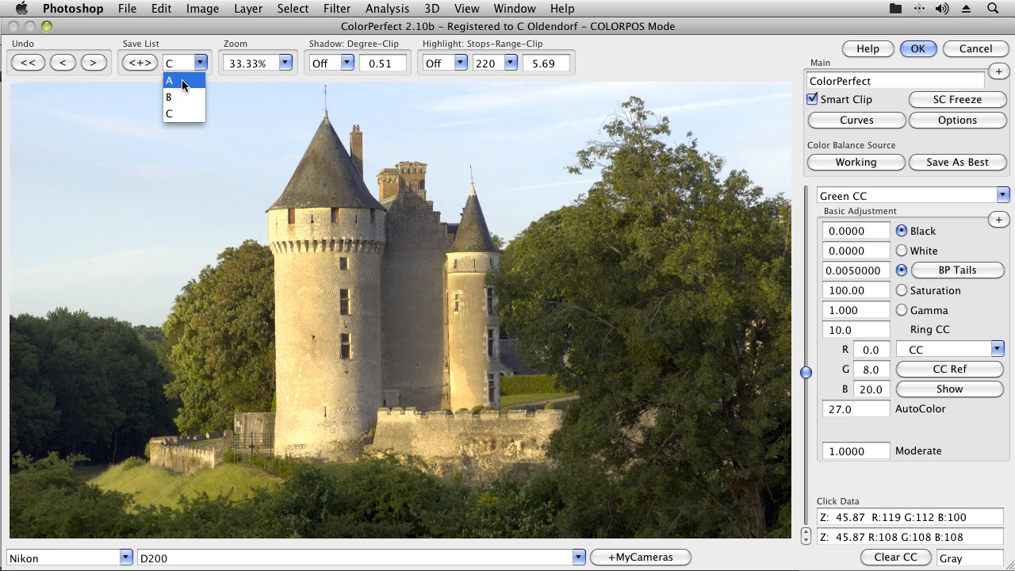
click(181, 81)
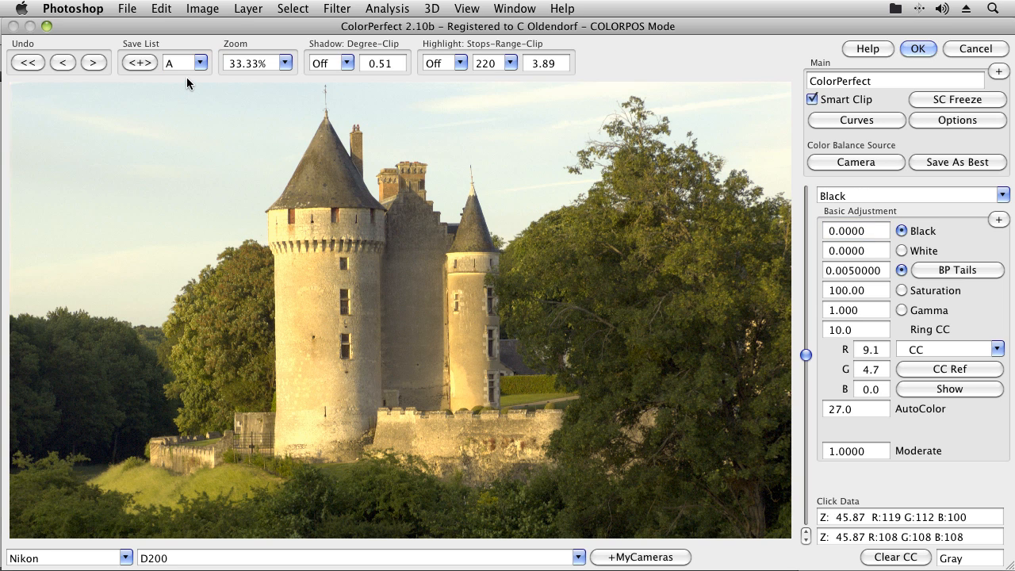
click(200, 62)
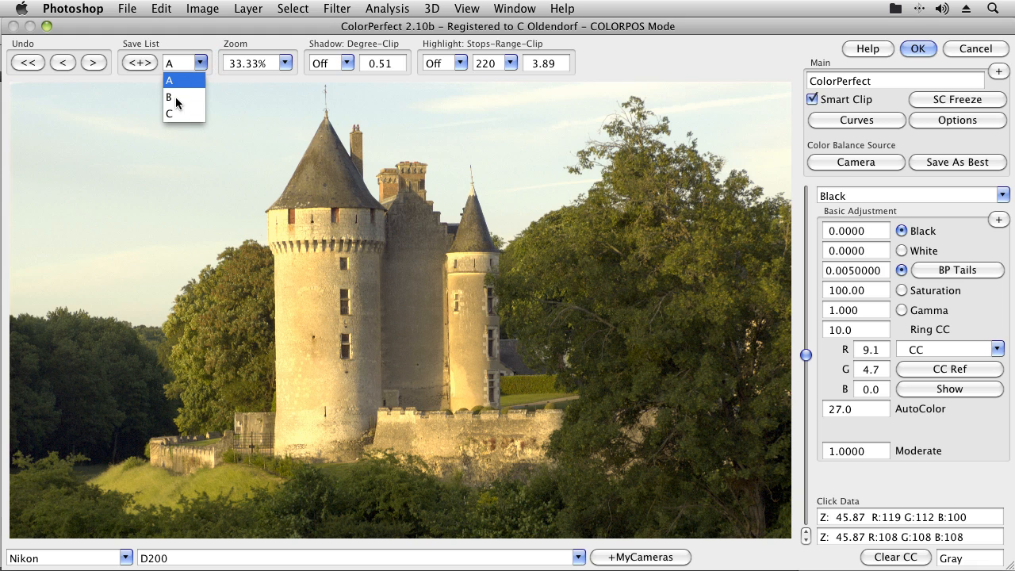
click(173, 97)
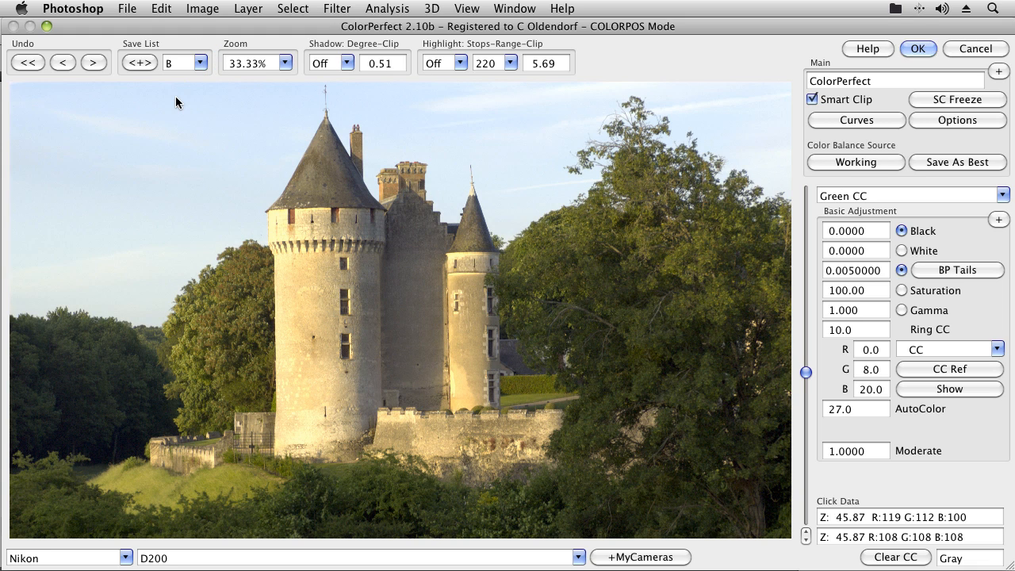
click(200, 63)
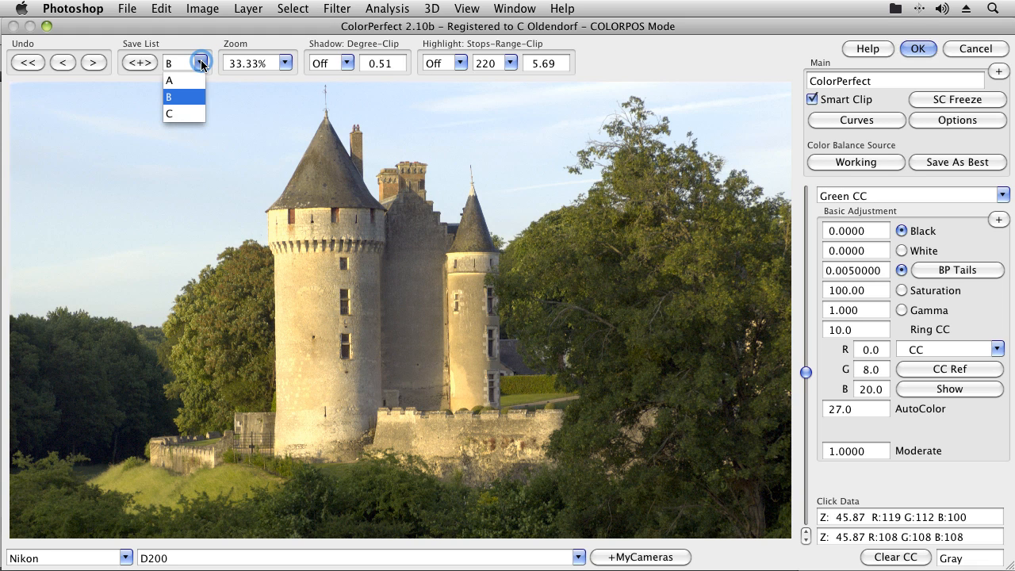
click(173, 114)
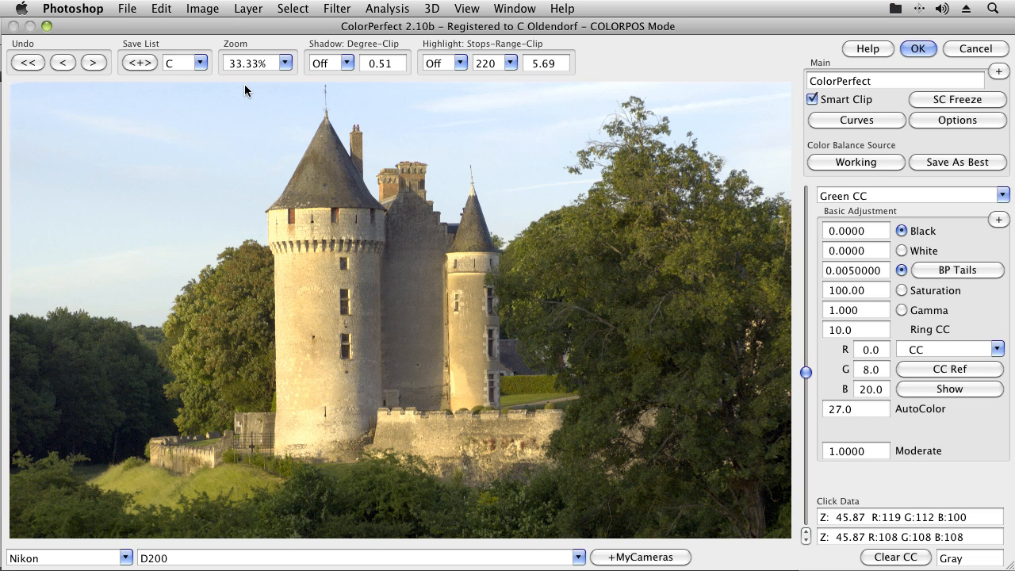
- View the whole photo at 20% zoom and raise the Black value to 0.3979
click(284, 63)
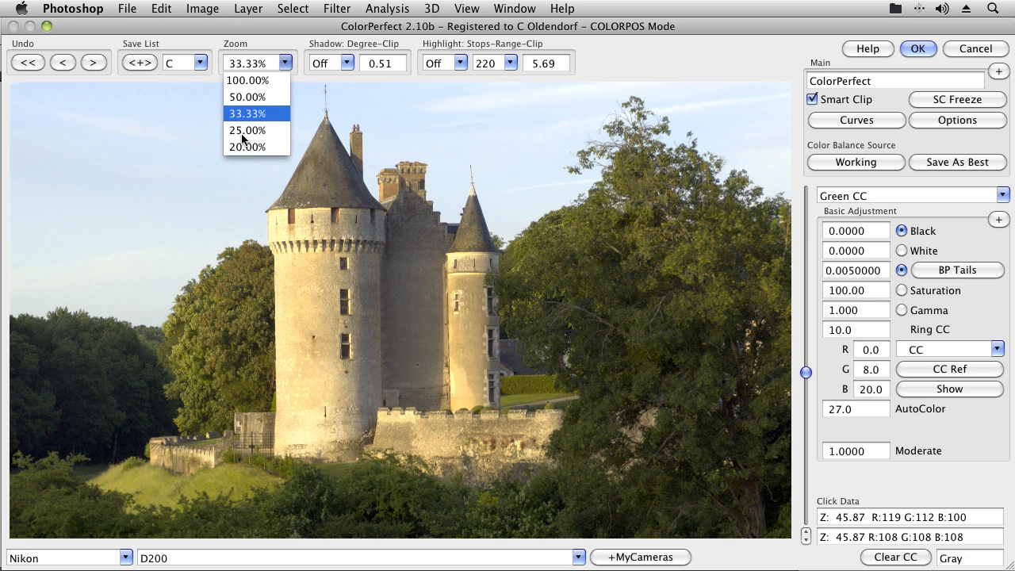
click(242, 147)
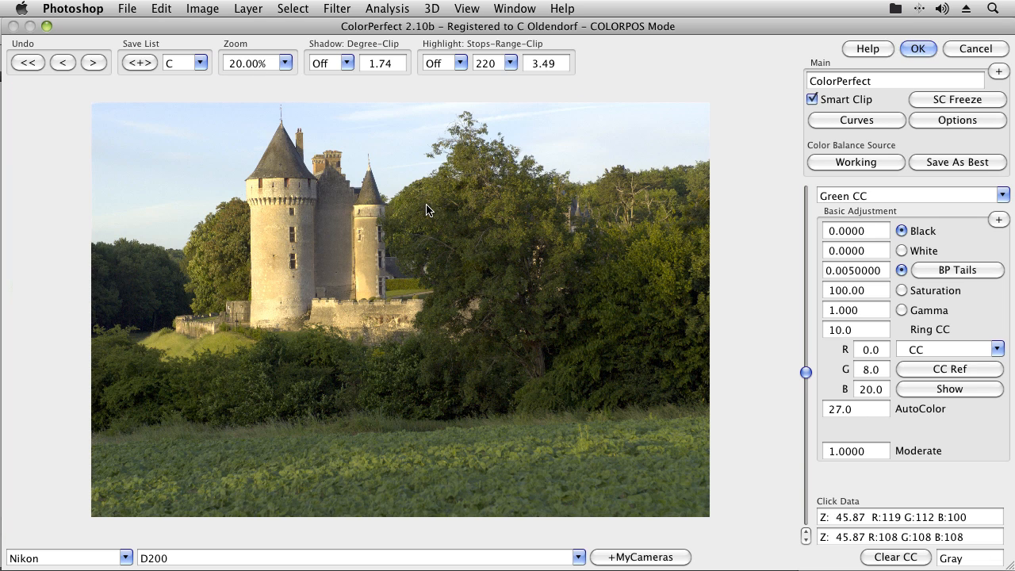
click(874, 231)
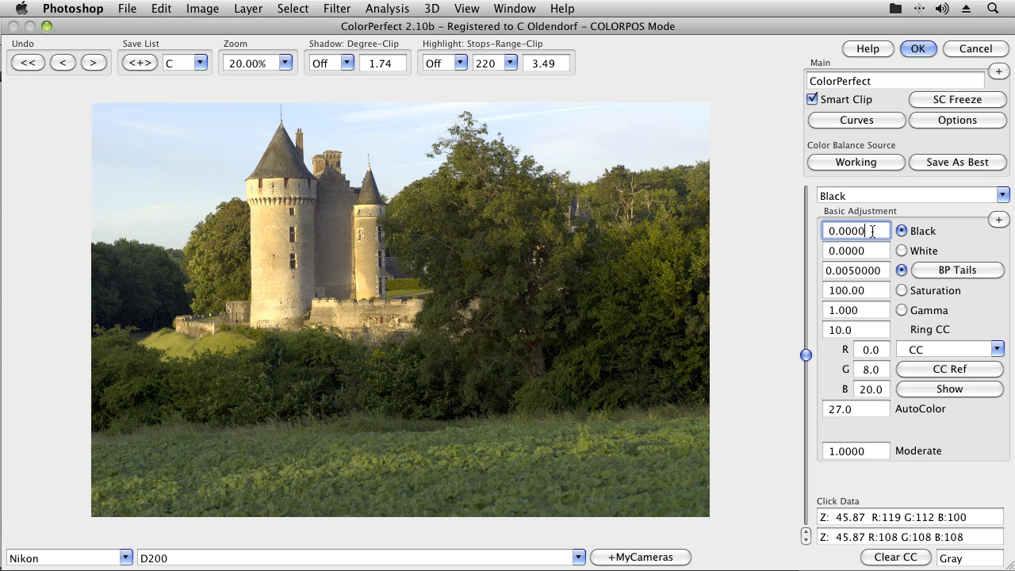
click(804, 353)
drag(805, 353, 805, 374)
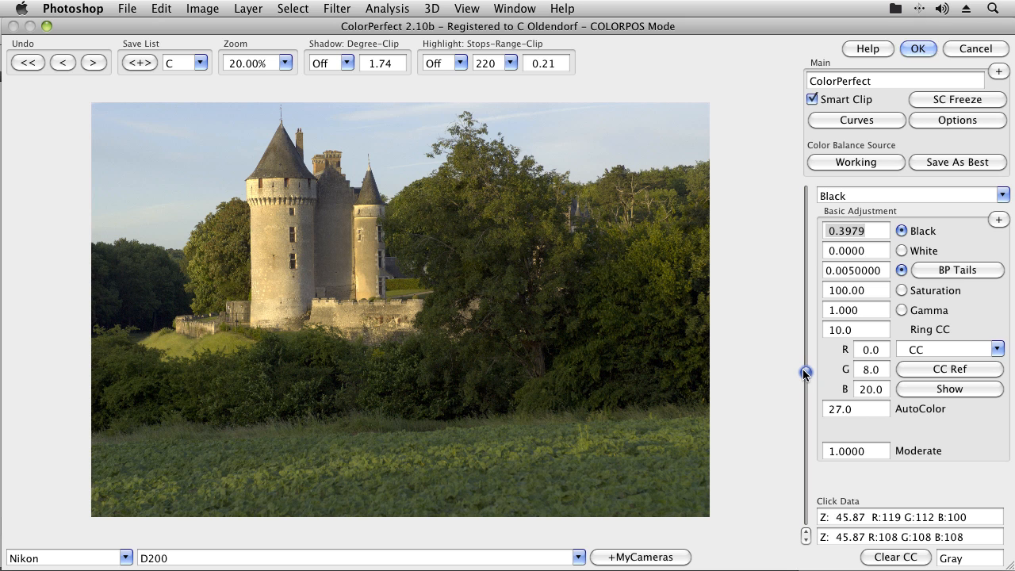
- Vary the Black value to 0.5531 and -0.2624 to compare brightness, ending at -0.1845
mouse_move(806, 373)
mouse_down()
mouse_move(807, 338)
mouse_move(803, 379)
mouse_up()
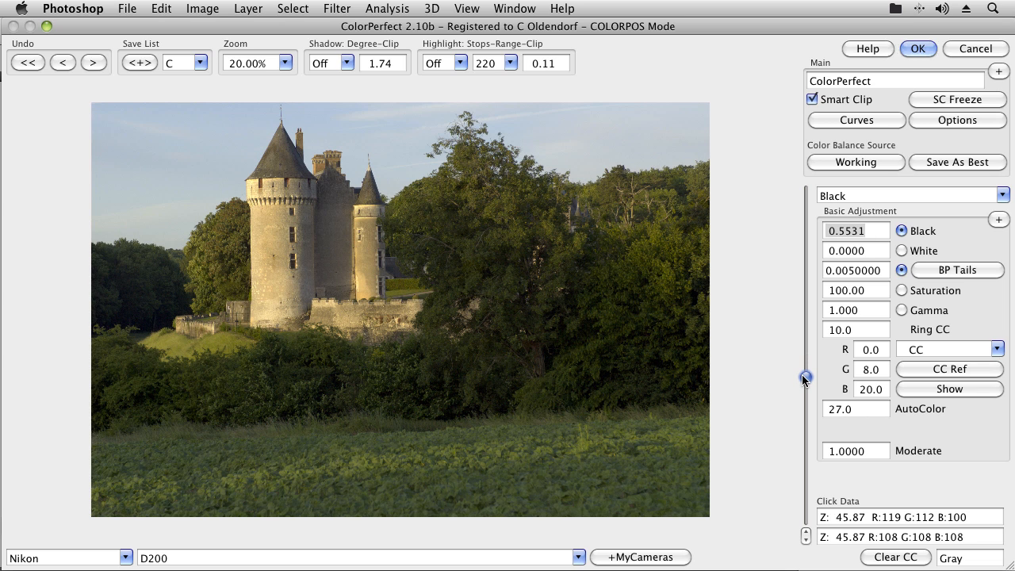
drag(803, 379, 804, 345)
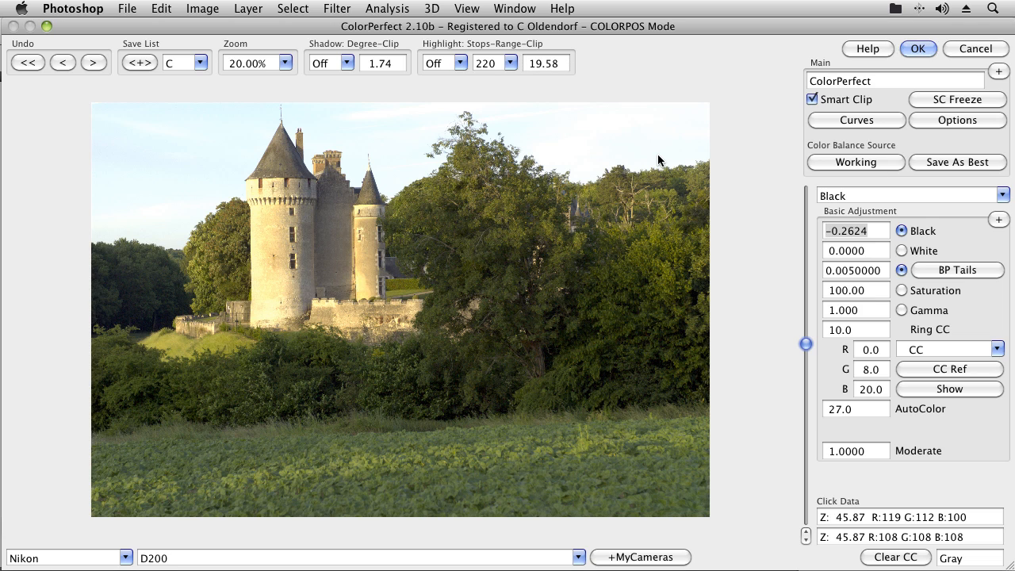
mouse_move(807, 344)
mouse_down()
mouse_move(806, 363)
mouse_move(806, 347)
mouse_up()
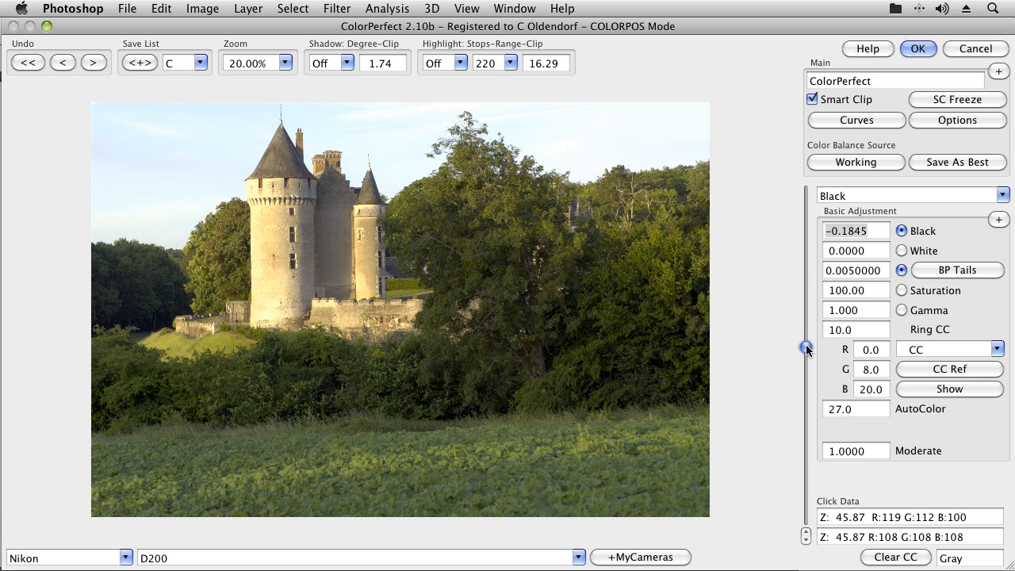
- Apply highlight compression of 1.0 stops and set its range to 240
click(461, 63)
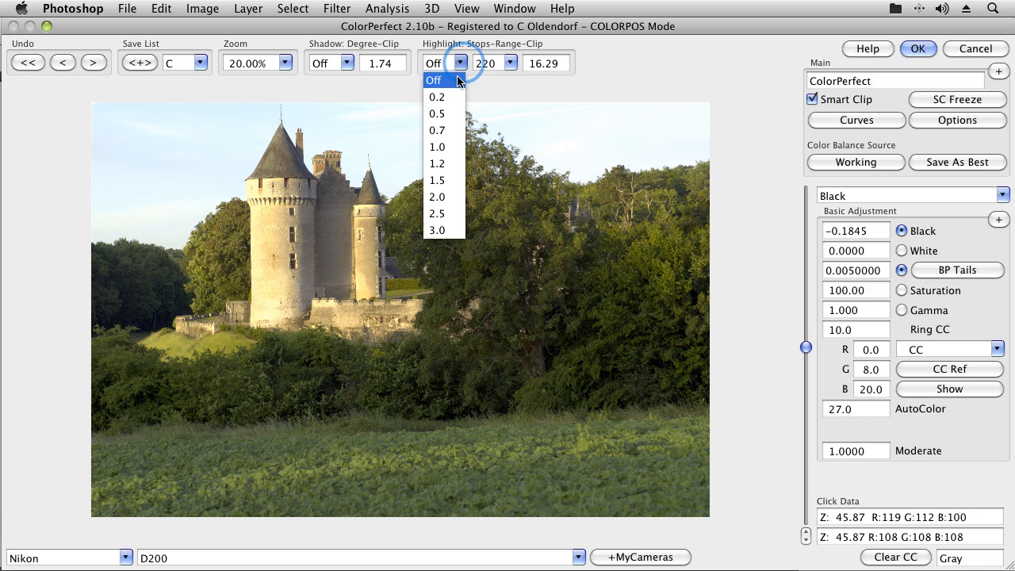
click(437, 149)
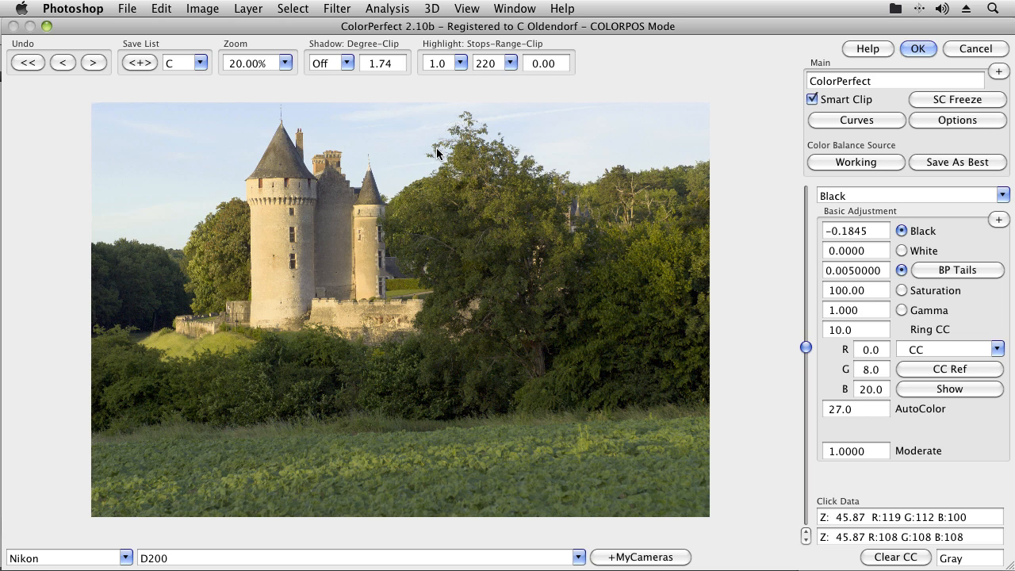
click(510, 66)
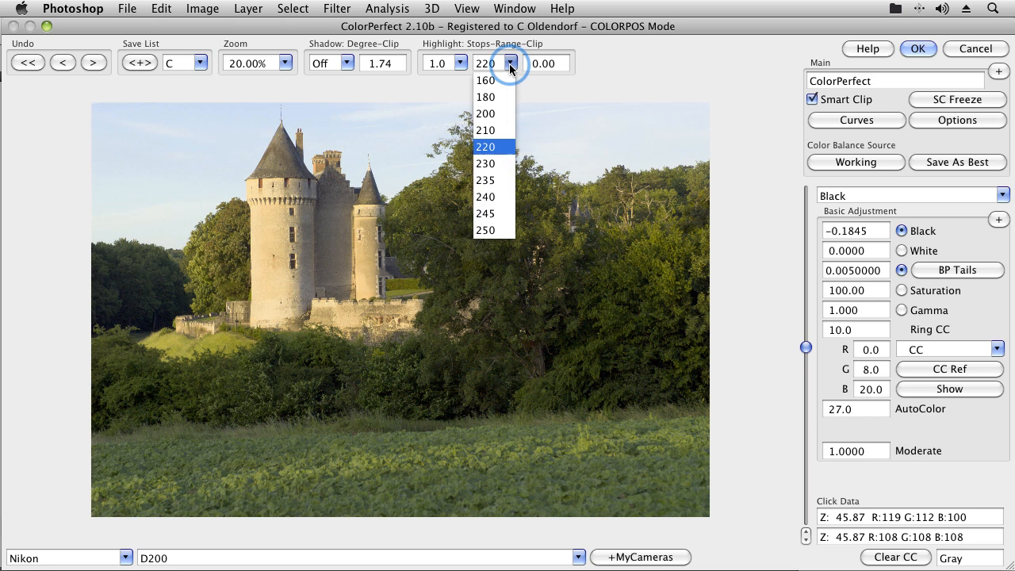
click(492, 197)
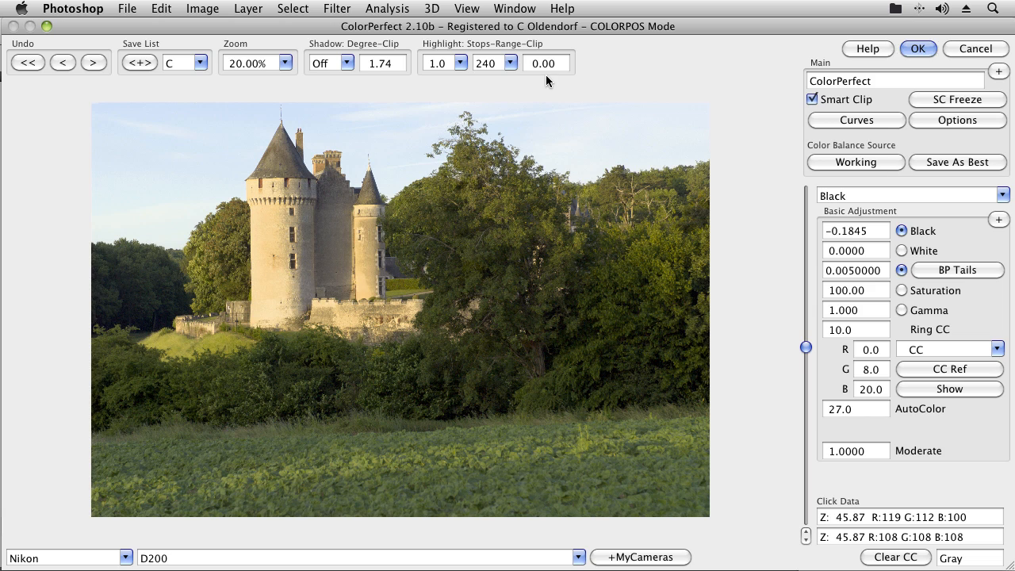
- Try highlight compression at 0.5 stops and settle on 0.7 stops
click(460, 63)
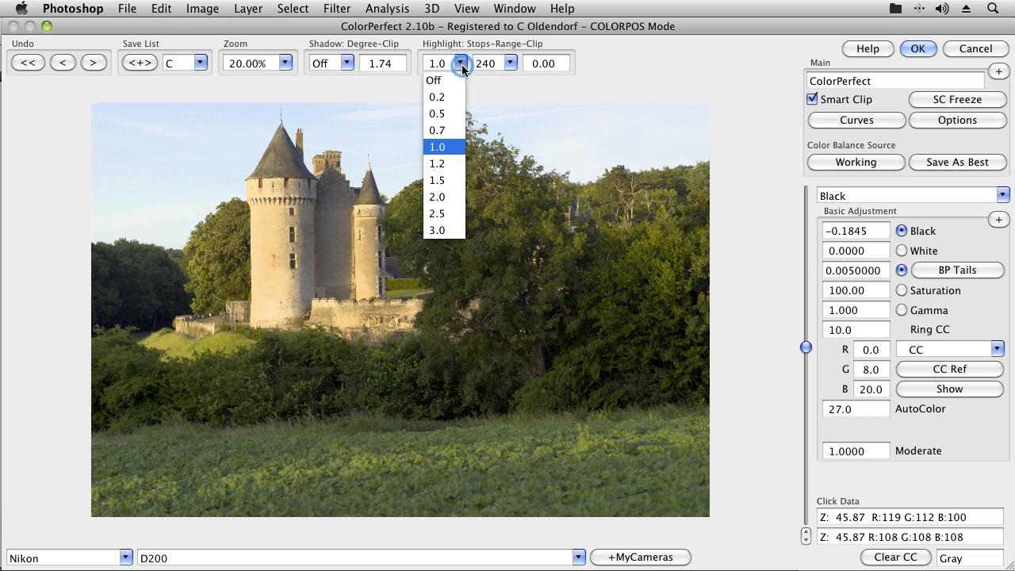
click(447, 114)
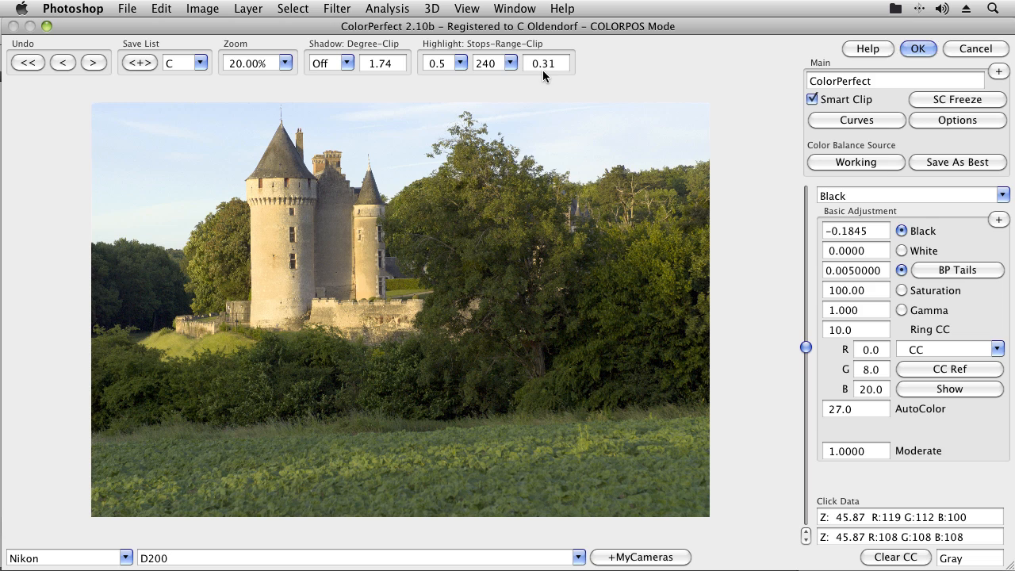
click(459, 64)
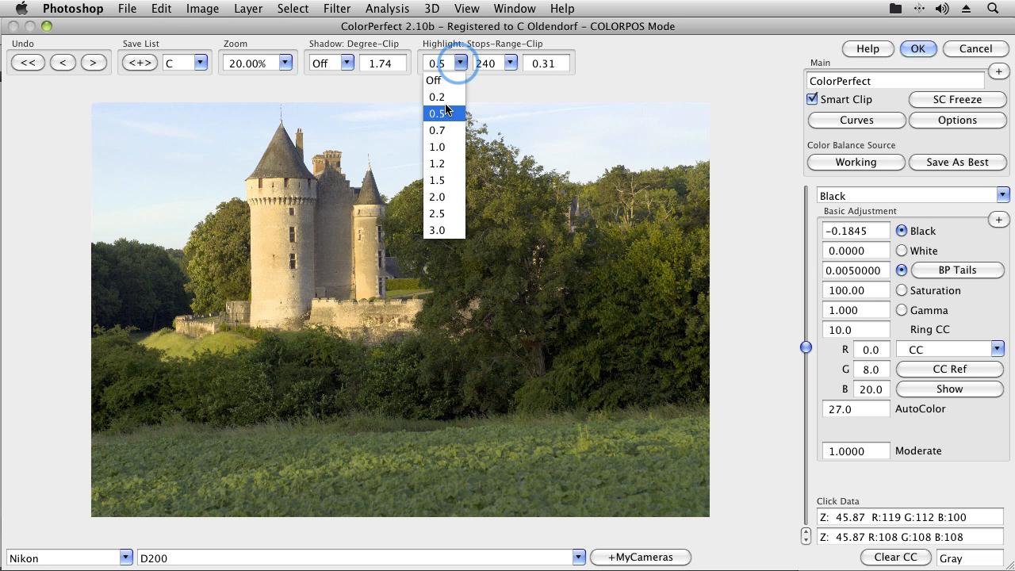
click(440, 134)
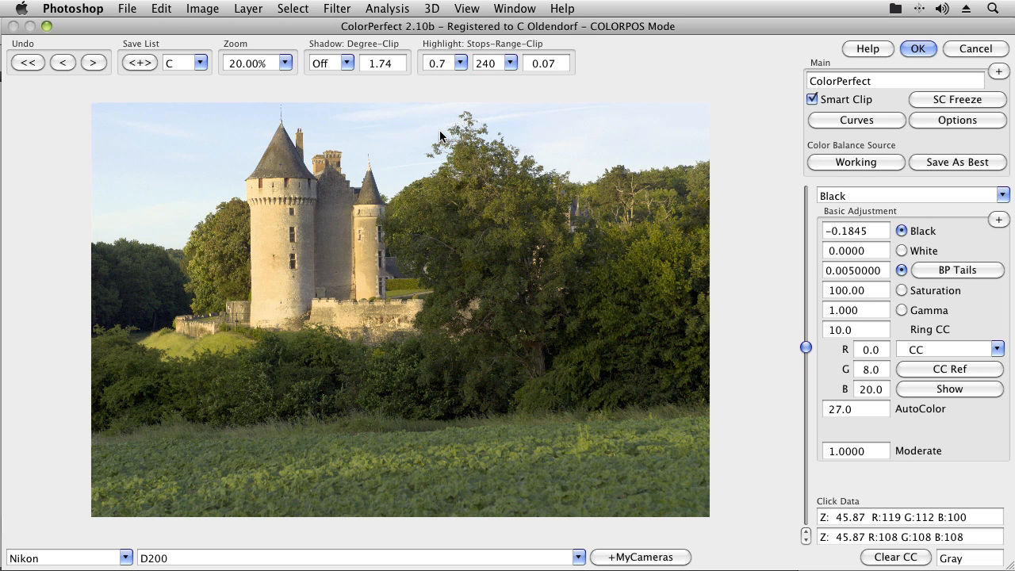
- Darken the photo slightly by raising the Black value to 0.0288
click(842, 229)
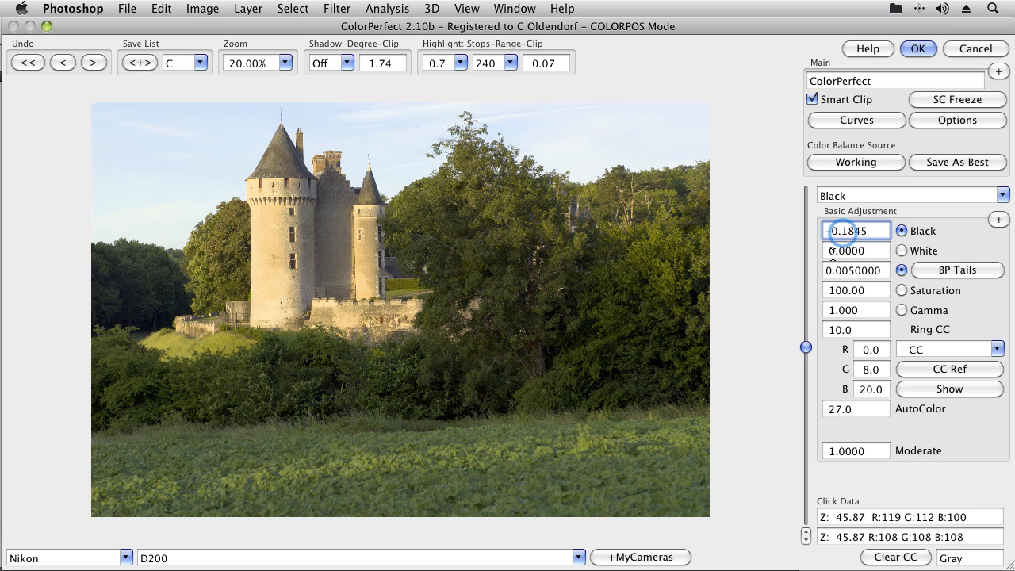
click(805, 349)
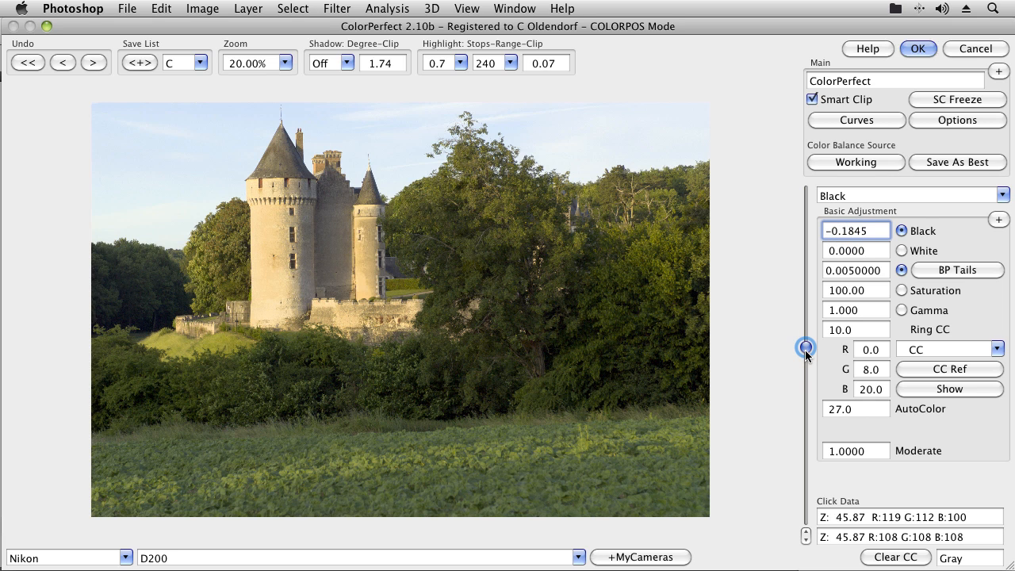
drag(805, 349, 805, 356)
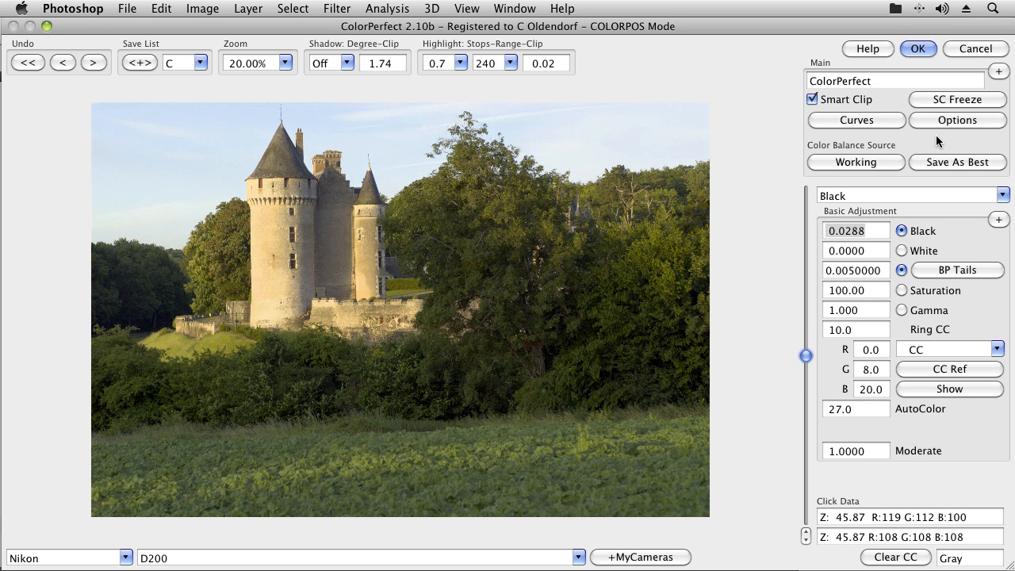
- Display the Turn Off options and toggle the highlight compression to compare the photo with and without it
click(997, 73)
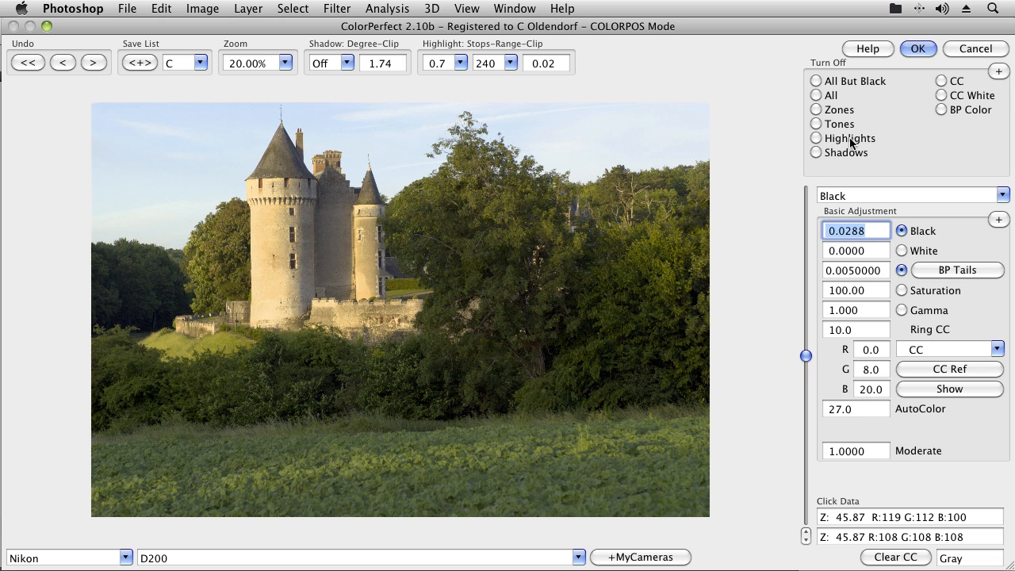
click(849, 138)
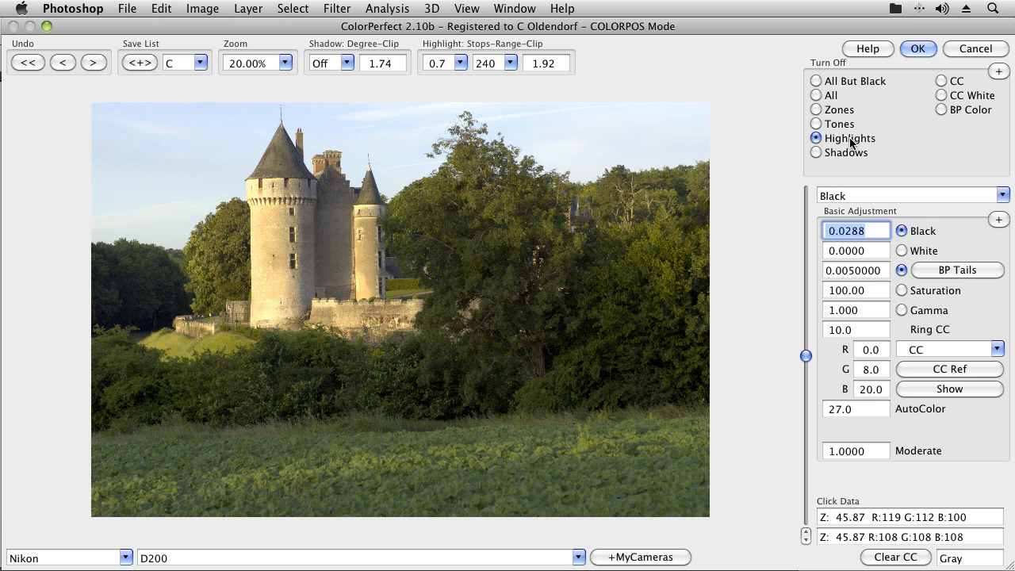
click(850, 141)
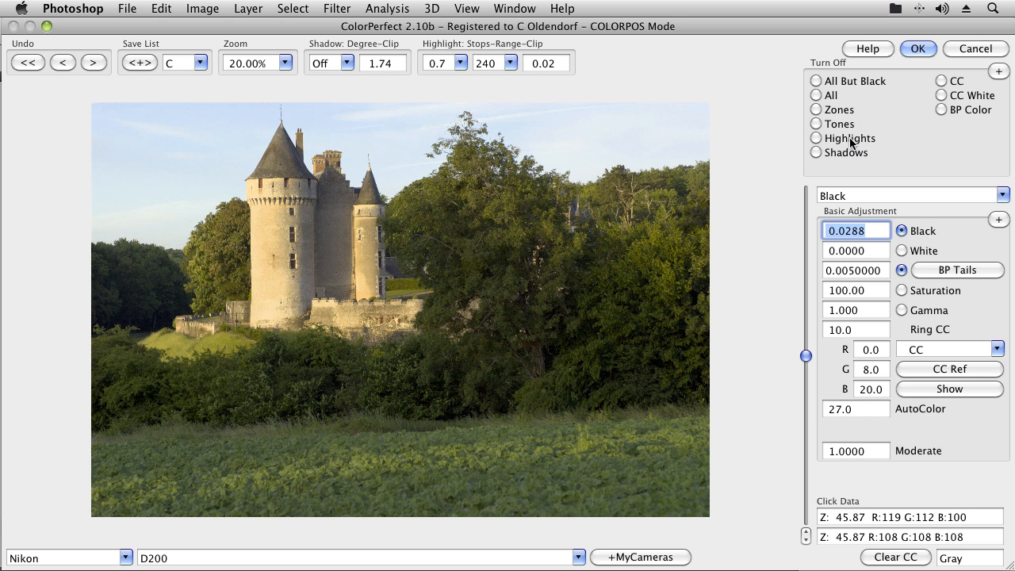
click(849, 141)
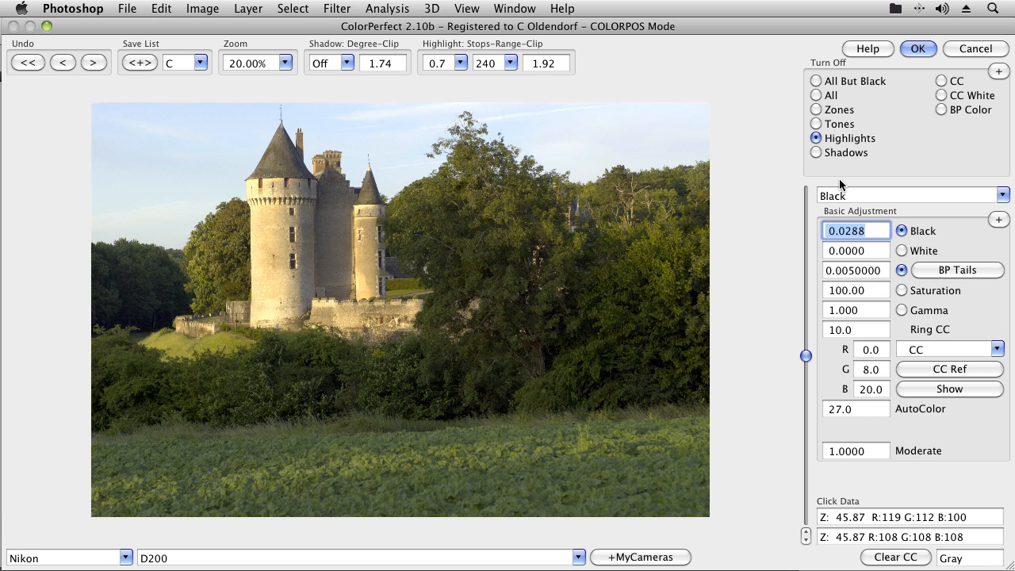
- Set the Black value to -0.0491 with highlight compression turned off, and turn the compression back on
click(845, 228)
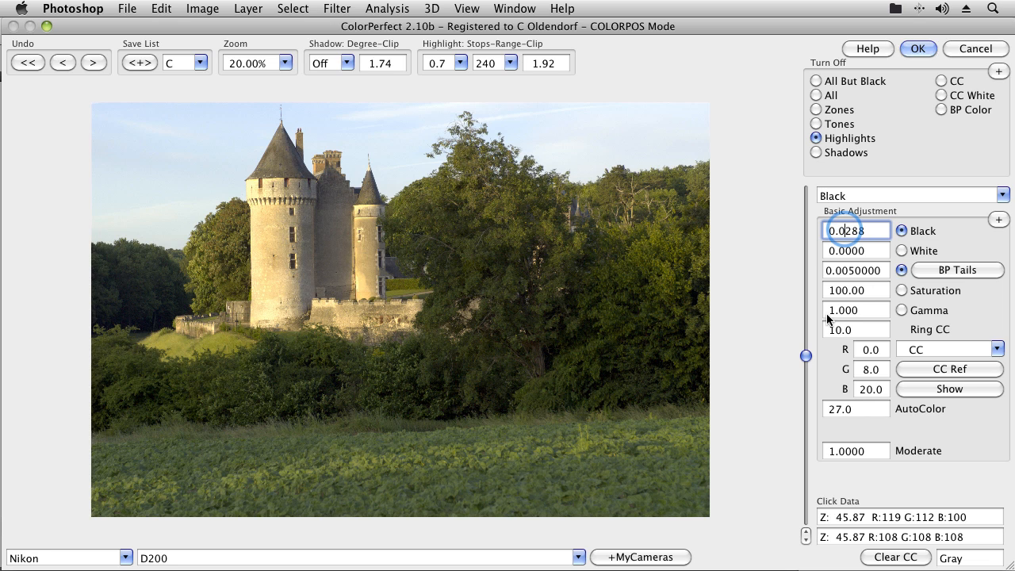
drag(806, 356, 806, 352)
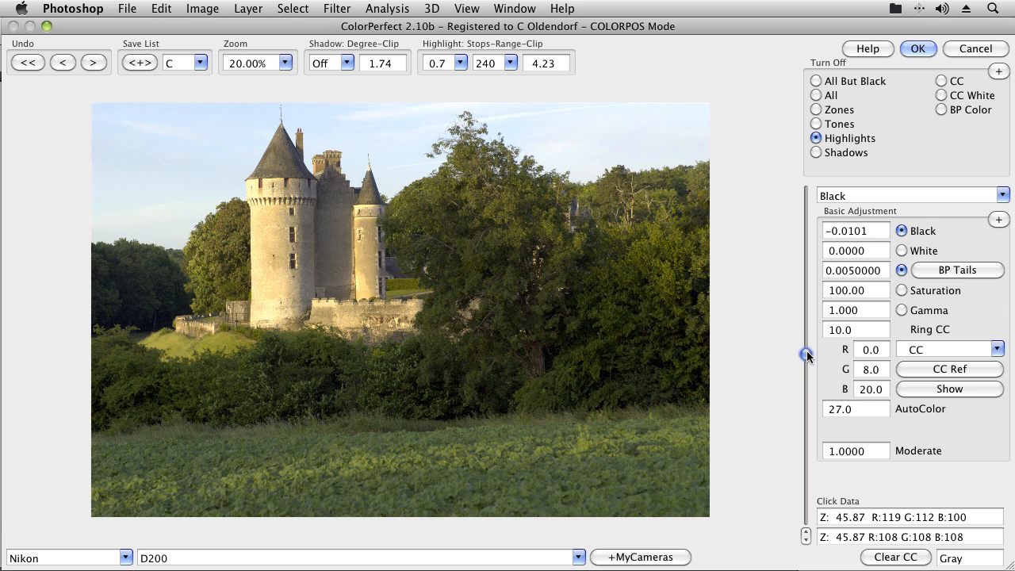
click(855, 140)
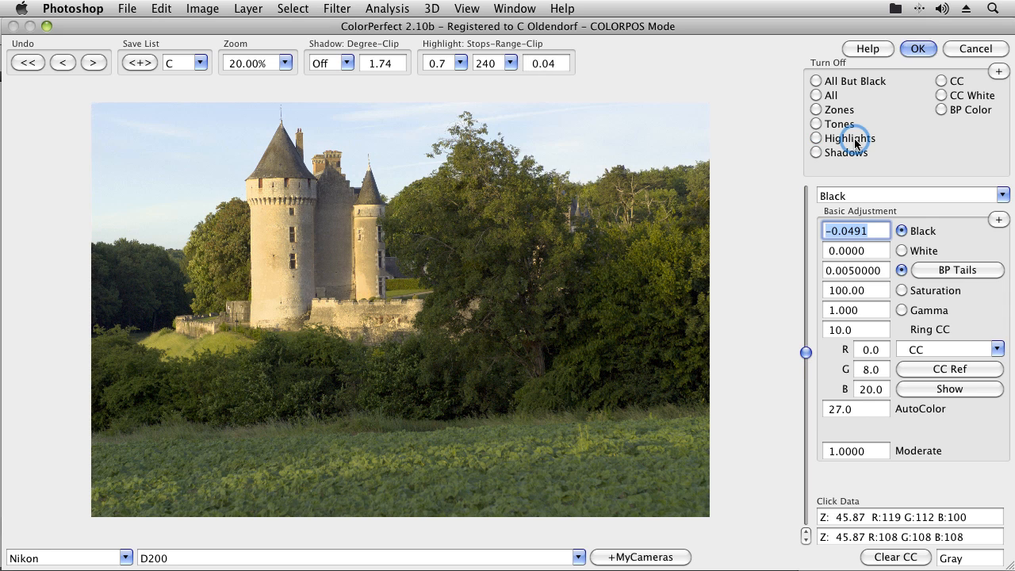
- Try the White adjustment at 0.2840 and at -0.0315 to compare the shadow contrast
click(868, 251)
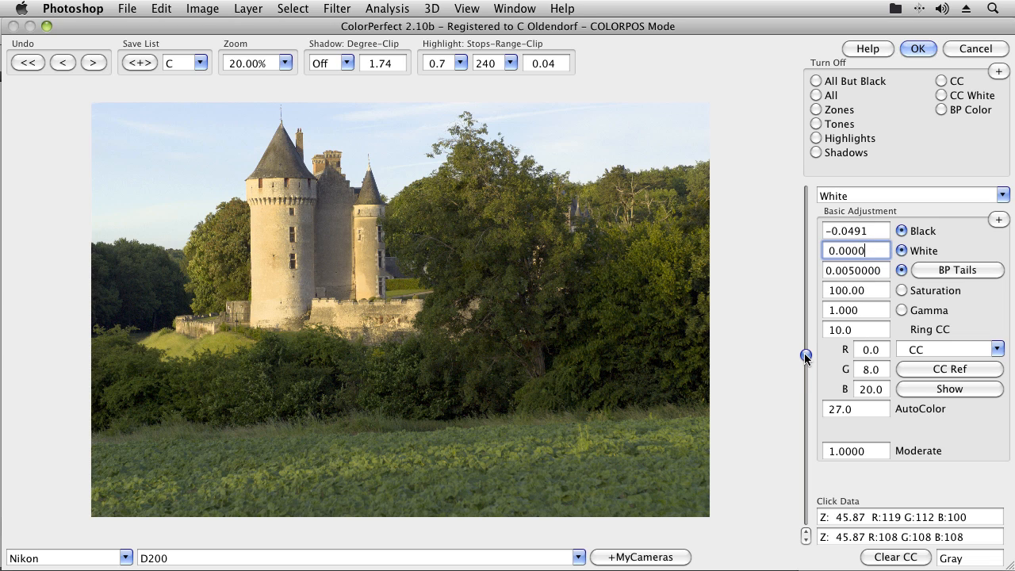
drag(806, 357, 807, 312)
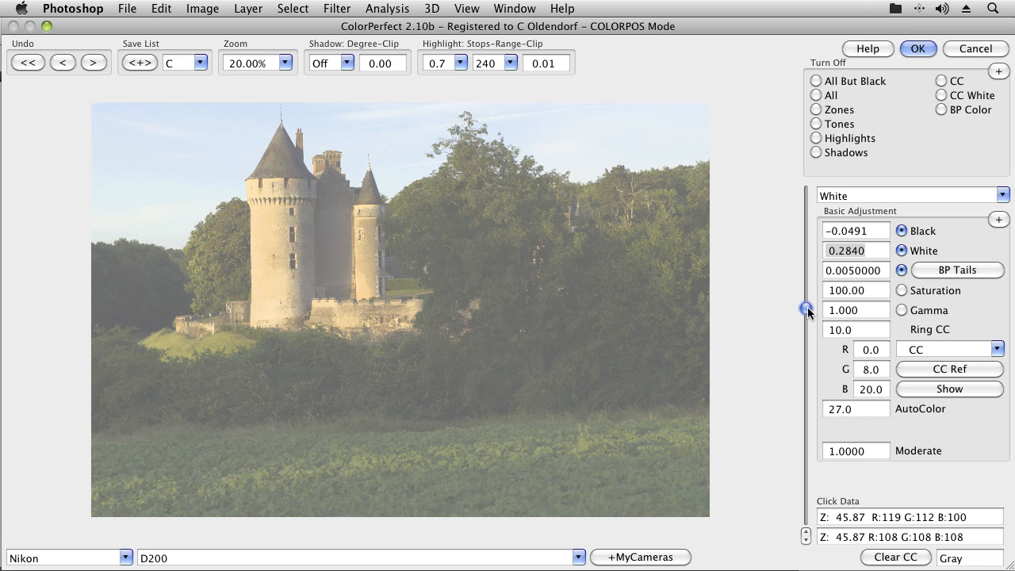
drag(806, 309, 803, 364)
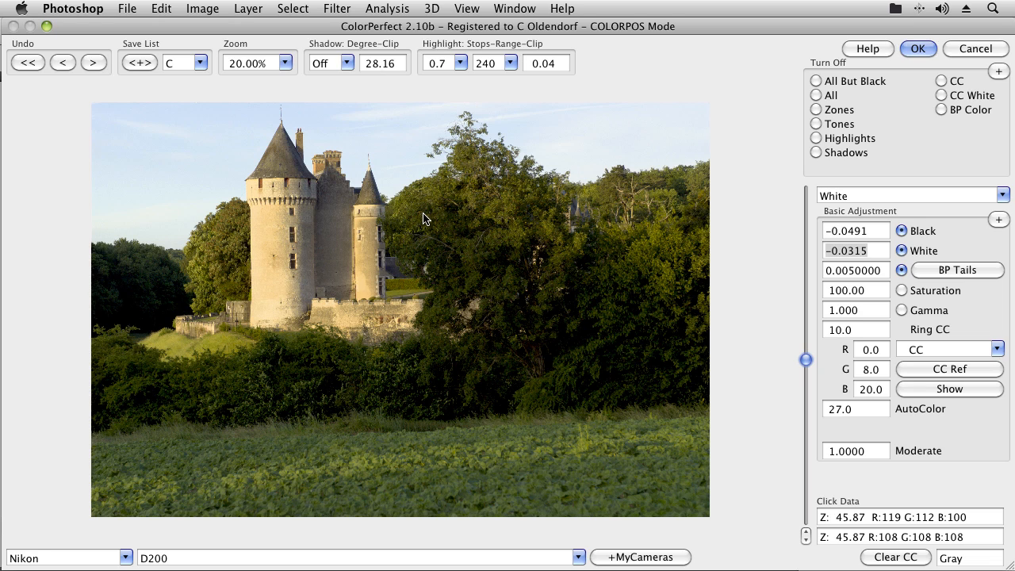
- Inspect the dark bushes and trees at 50% zoom and set the White value to -0.0072
click(467, 377)
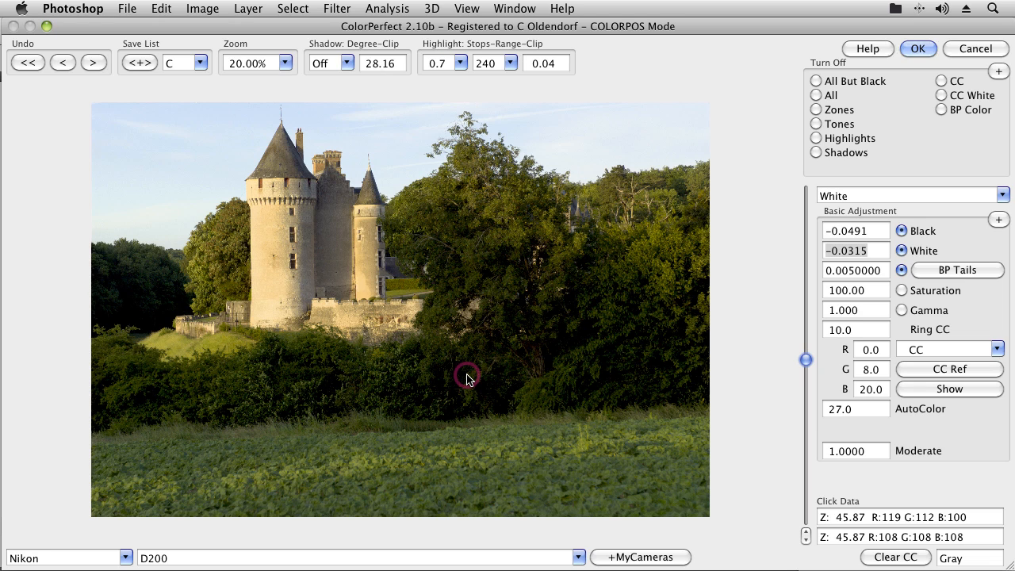
click(285, 62)
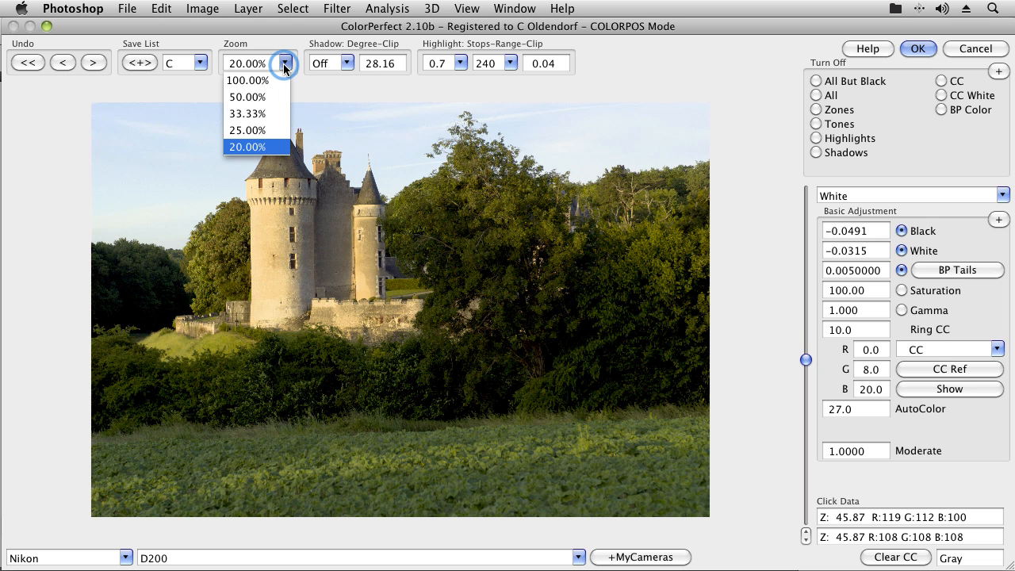
click(260, 97)
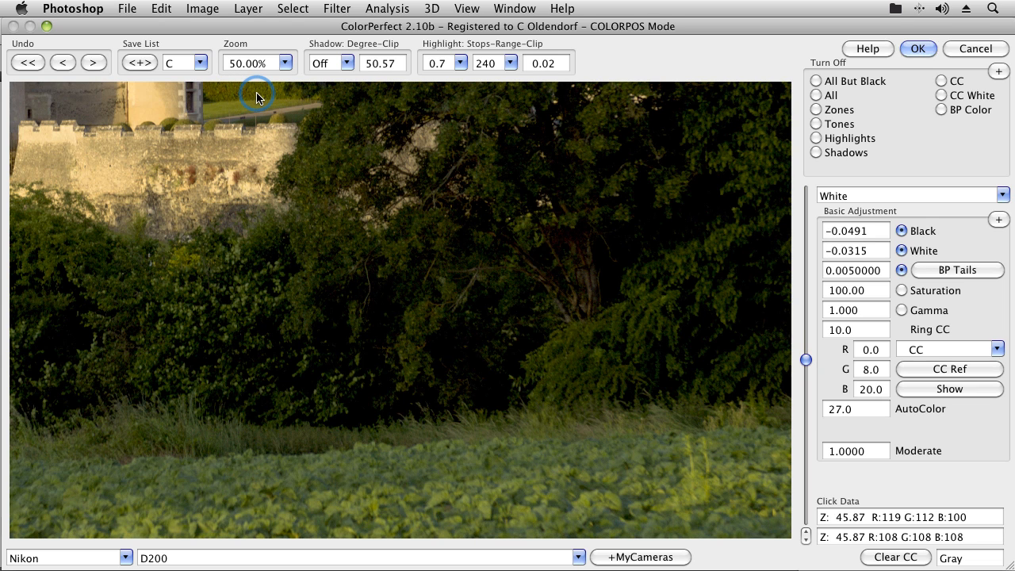
click(861, 250)
drag(807, 358, 806, 355)
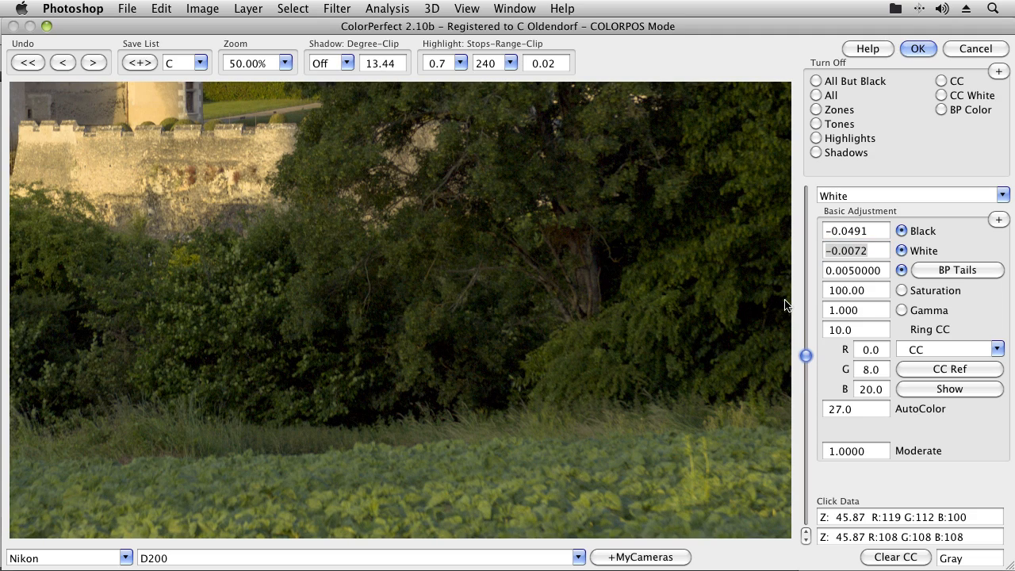
- Apply a shadow adjustment of degree 4 and return to the whole photo at 20% zoom
click(346, 62)
click(323, 148)
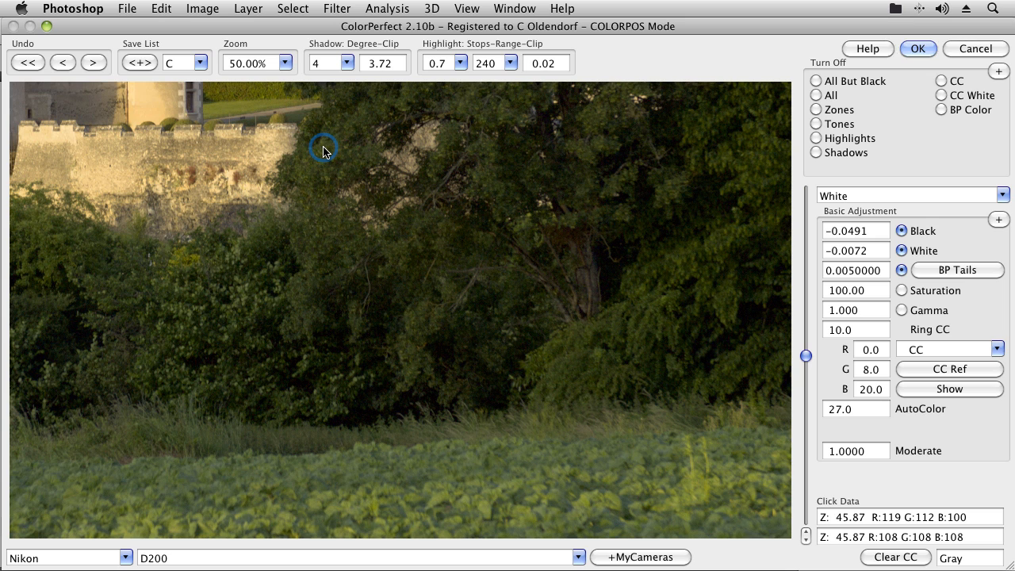
click(284, 63)
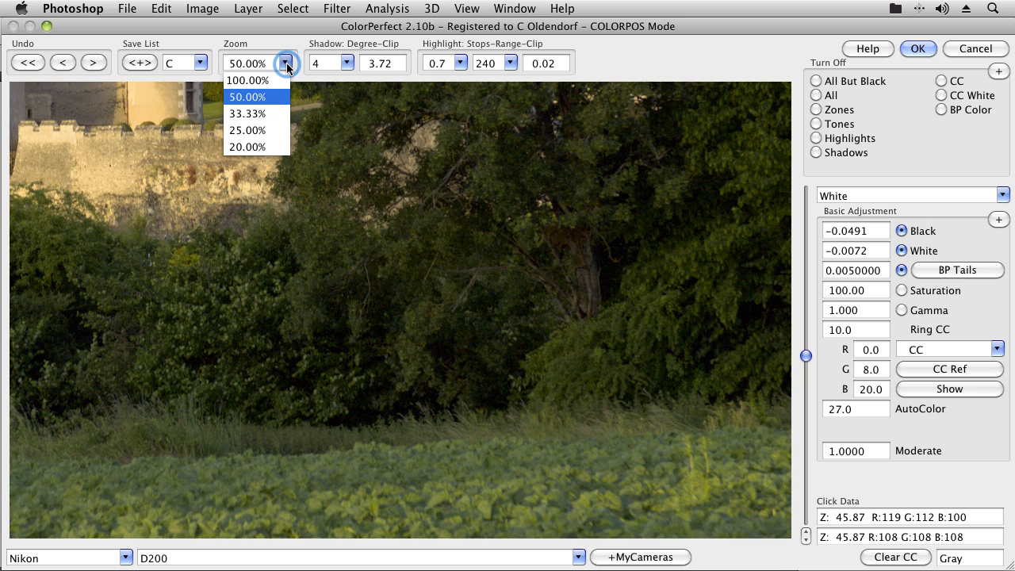
click(244, 147)
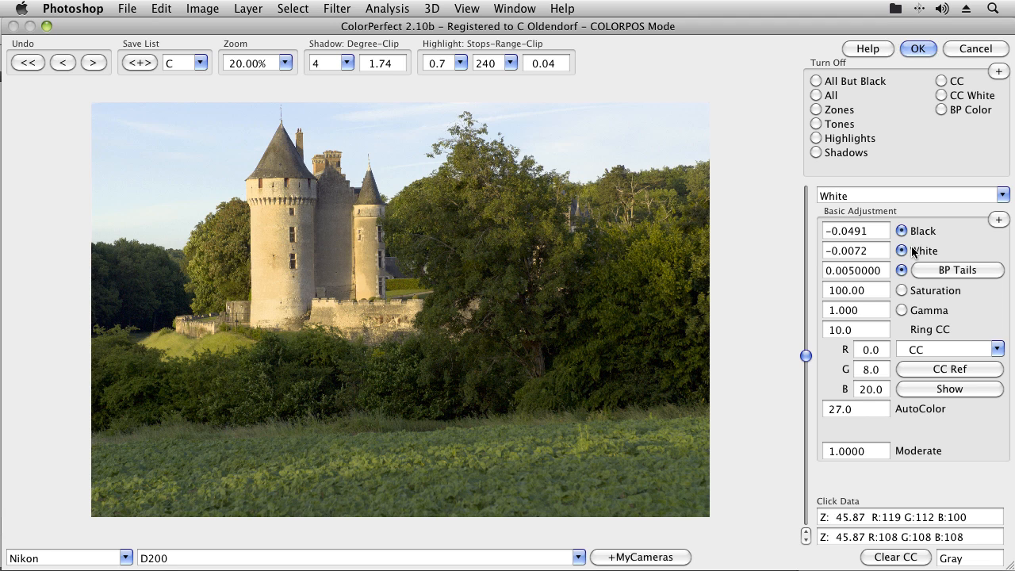
- View the black point as B Point, switch back to BP Tails, and review the color correction types while keeping CC
click(913, 252)
click(957, 270)
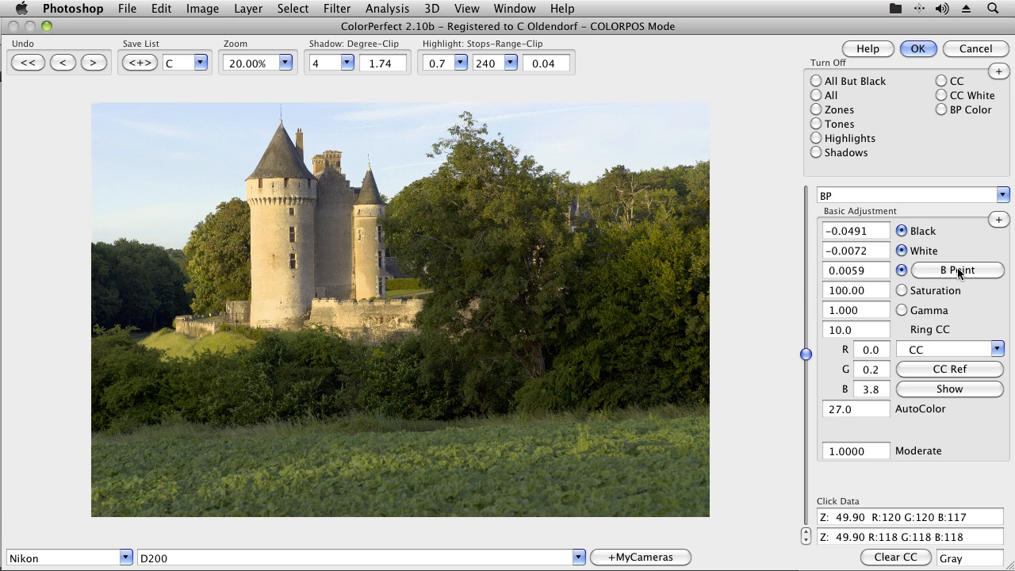
click(957, 271)
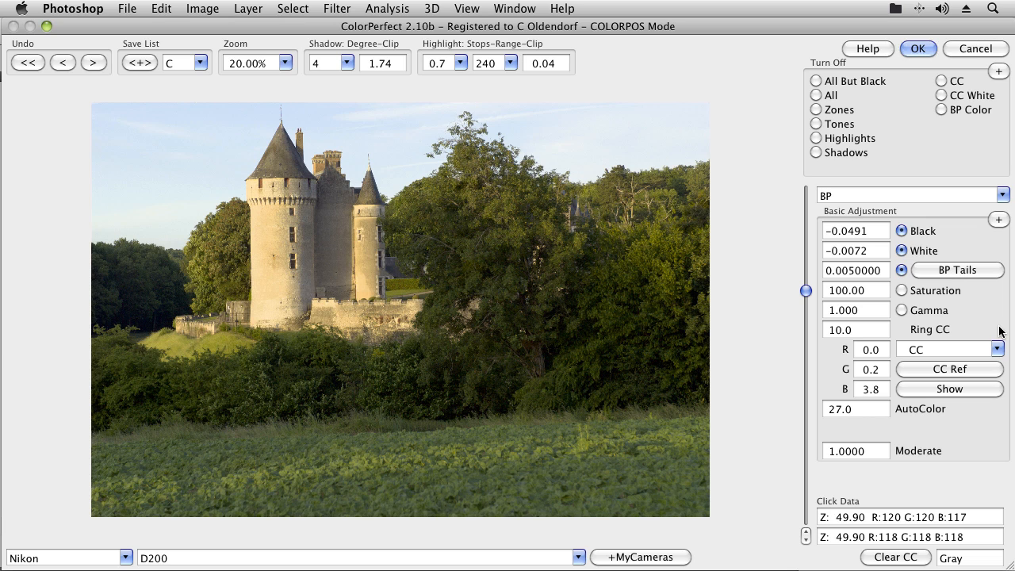
click(997, 350)
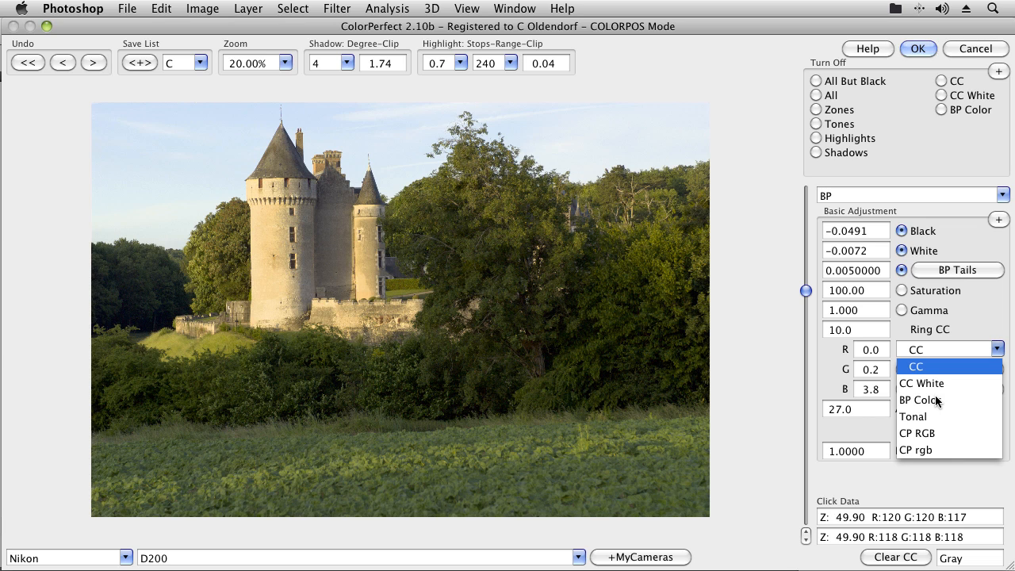
click(1000, 347)
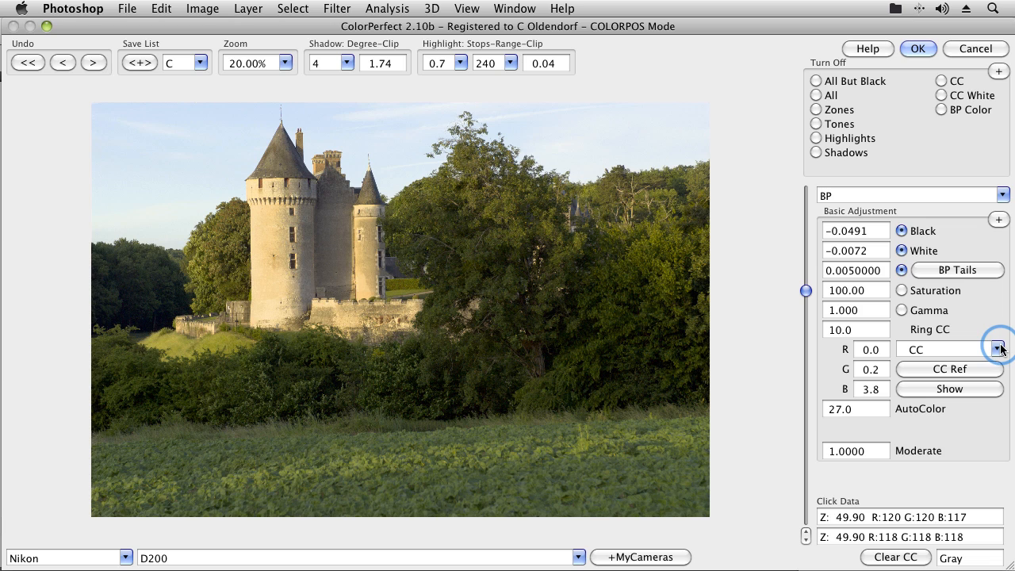
- Set the BP Tails black point value to 0.0001129 and the Saturation to 106.68
click(852, 269)
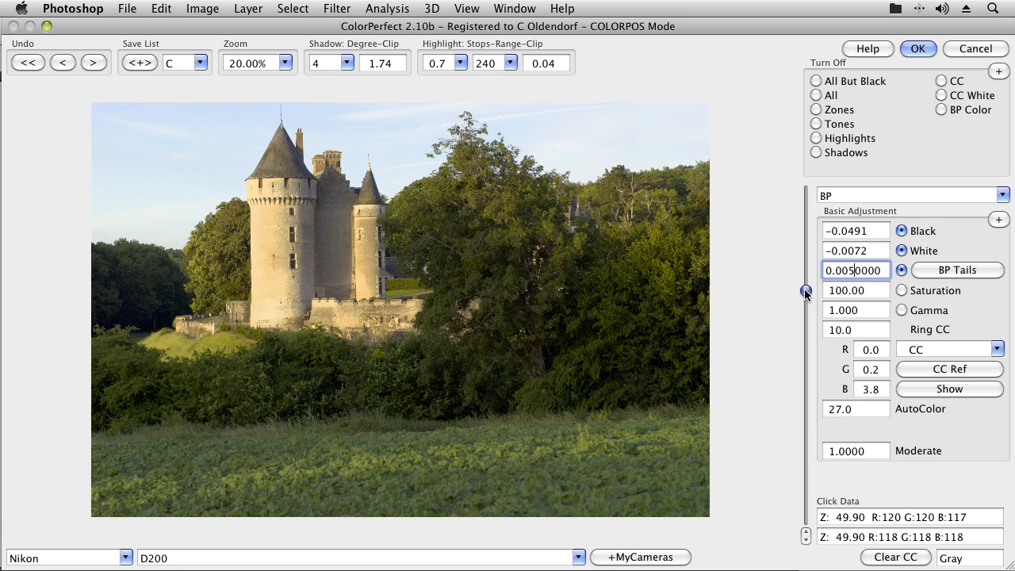
drag(806, 292, 802, 226)
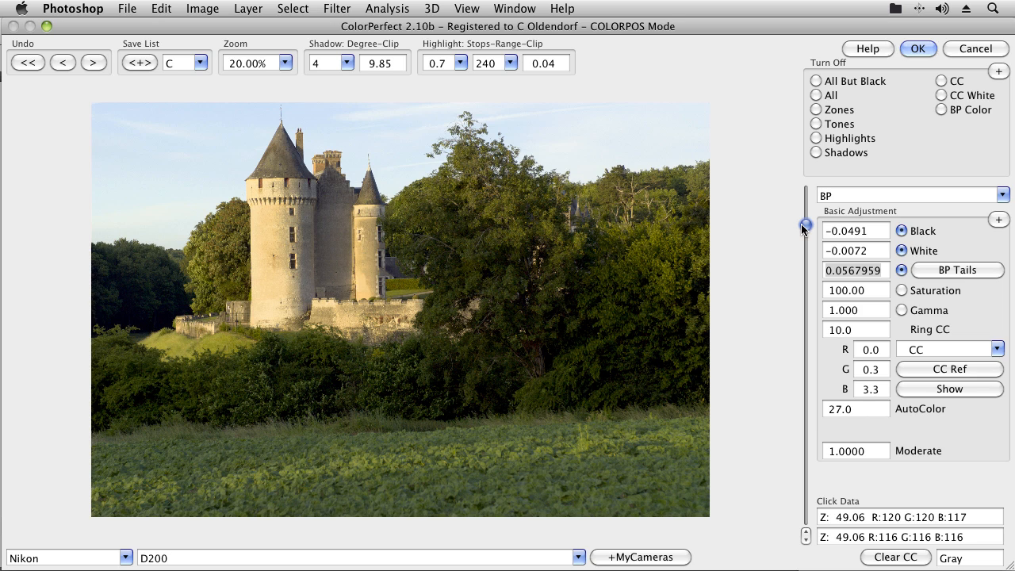
drag(804, 227, 794, 390)
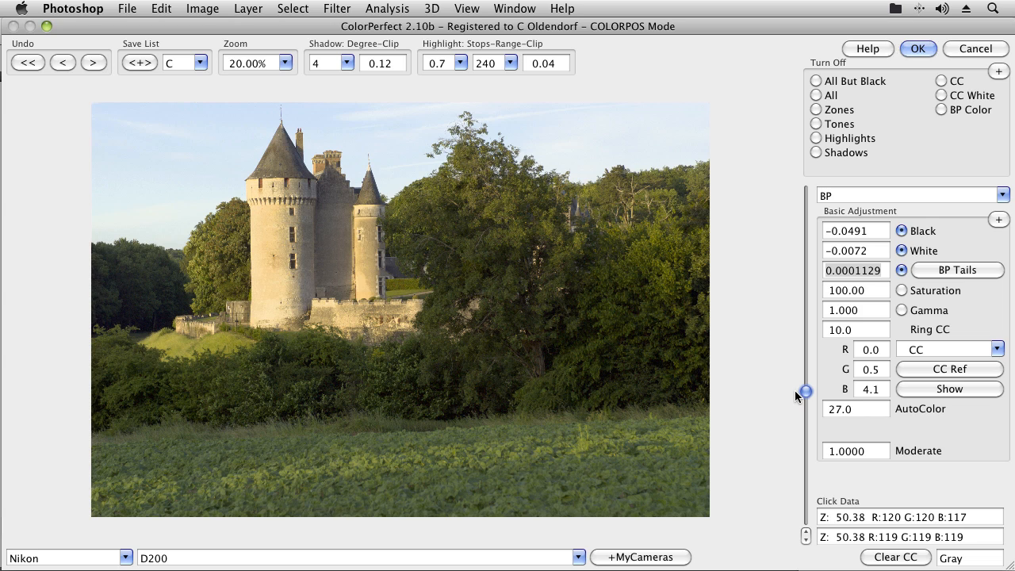
click(872, 289)
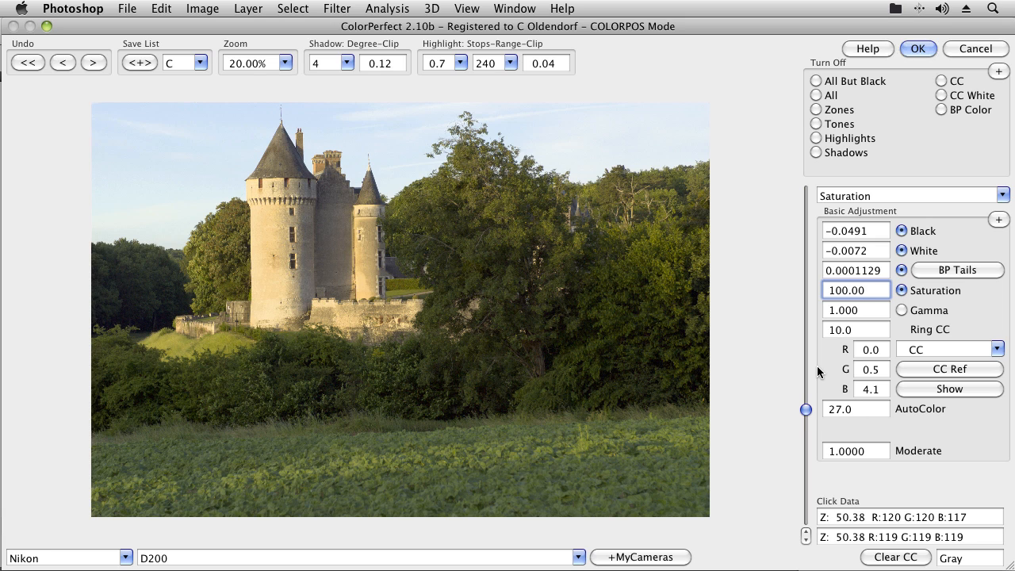
mouse_move(805, 408)
mouse_down()
mouse_move(808, 392)
mouse_move(804, 523)
mouse_move(805, 402)
mouse_up()
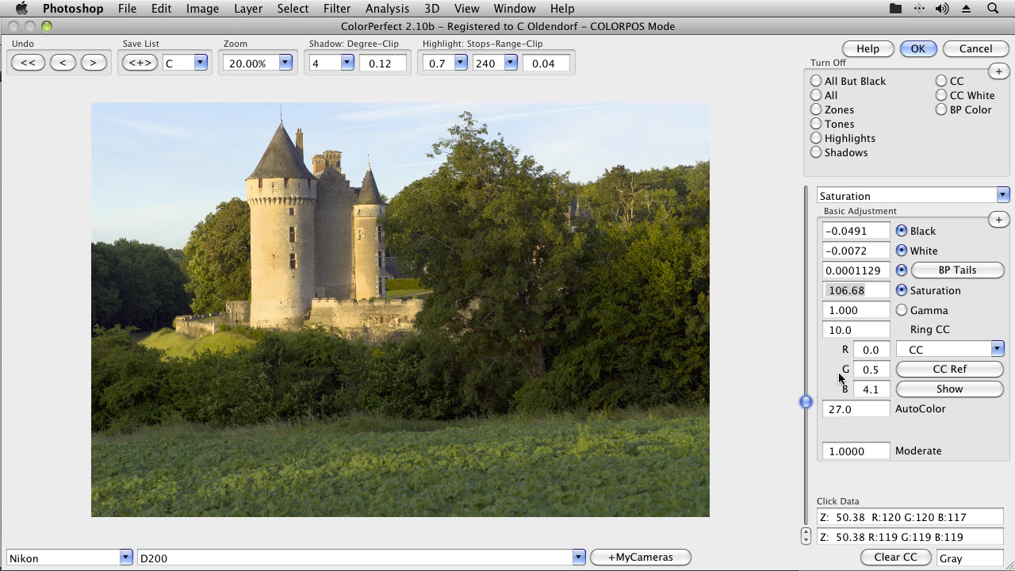
- Try a Gamma adjustment of 1.012 on the photo
click(859, 309)
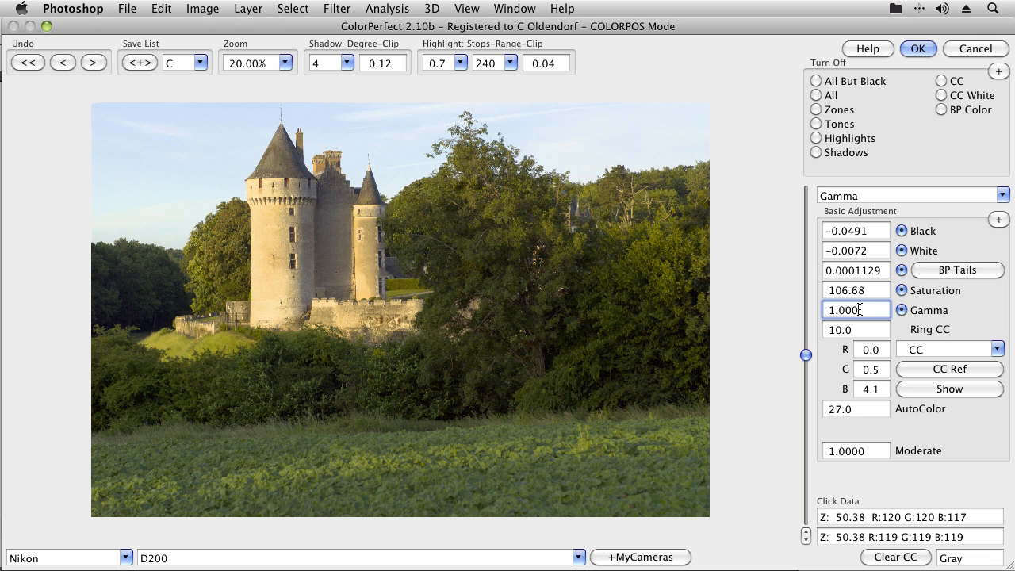
click(806, 356)
mouse_move(806, 356)
mouse_down()
mouse_move(806, 374)
mouse_move(806, 340)
mouse_move(806, 352)
mouse_up()
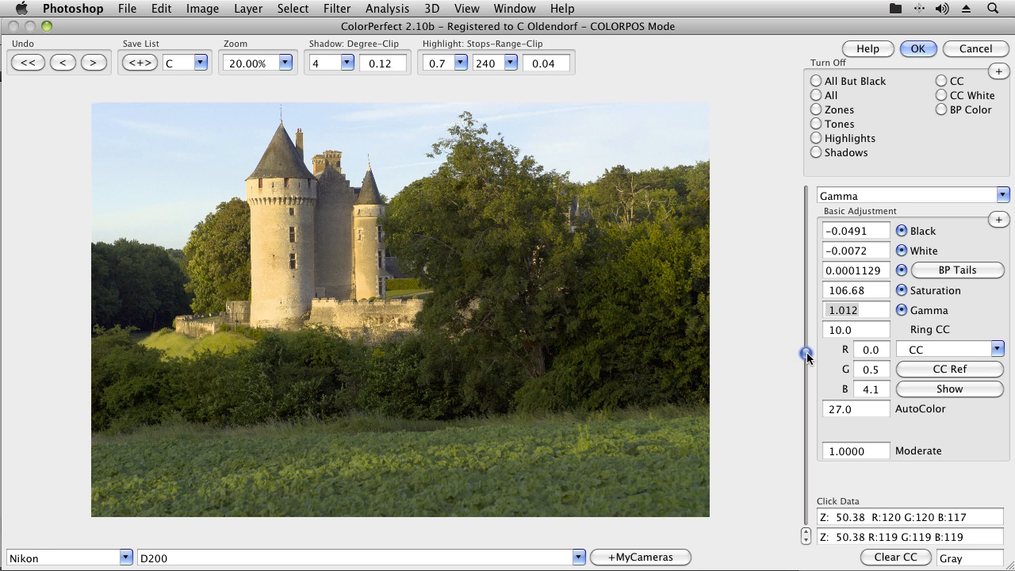
- Display the tone curve over the photo, try Gamma at 1.196, and turn Gamma off
click(997, 72)
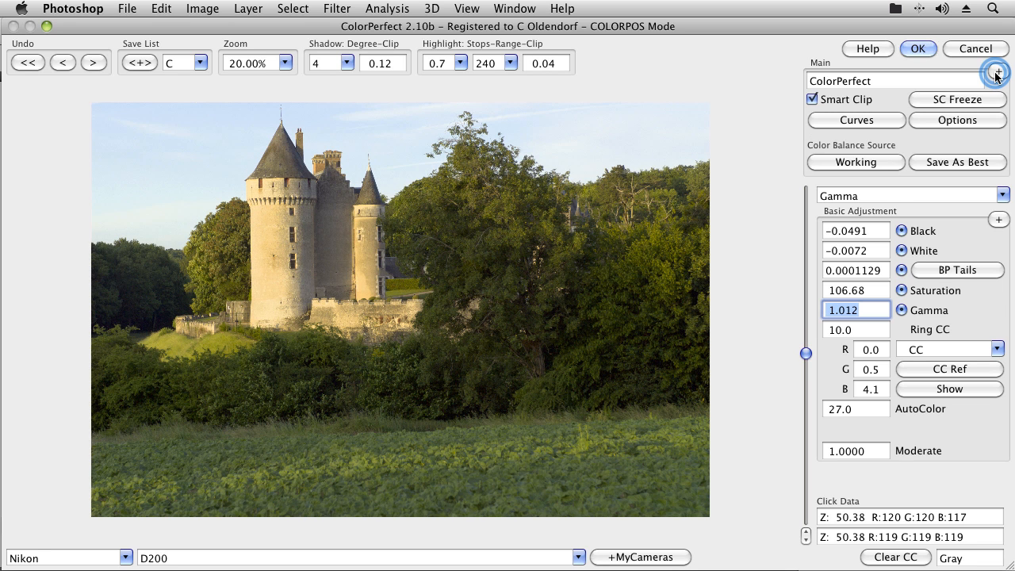
click(842, 120)
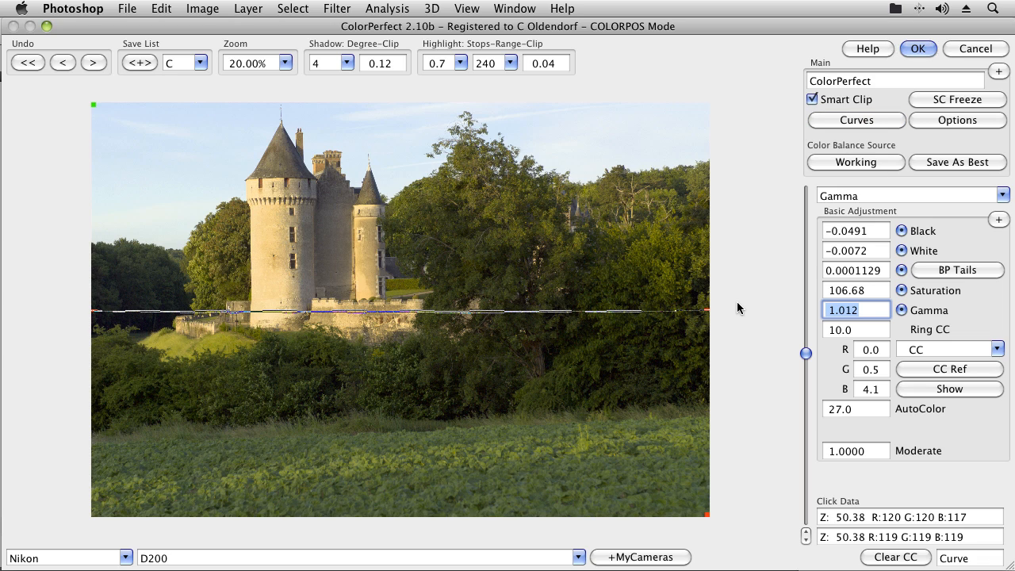
click(865, 310)
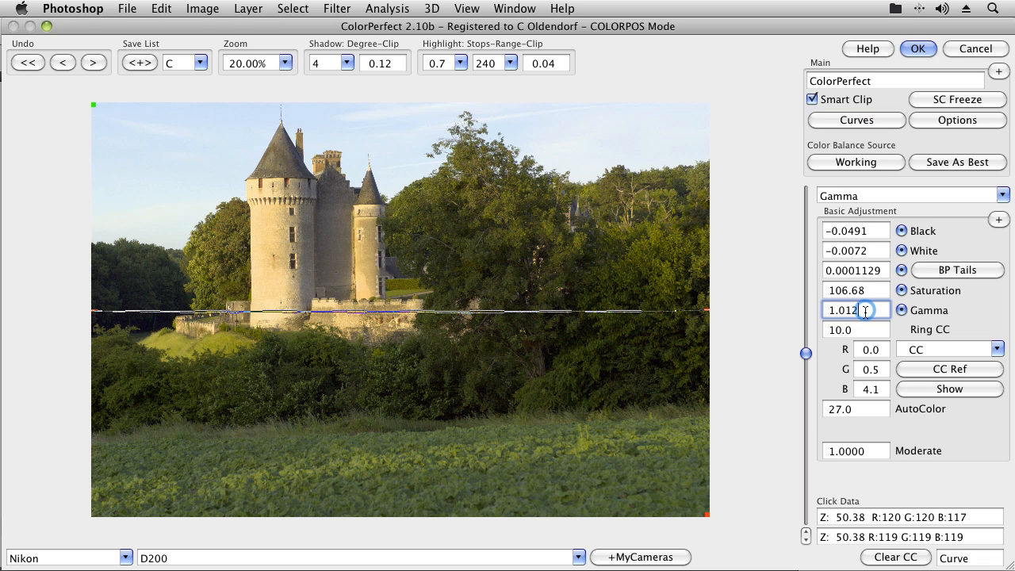
click(804, 356)
mouse_move(802, 356)
mouse_down()
mouse_move(805, 364)
mouse_move(806, 348)
mouse_up()
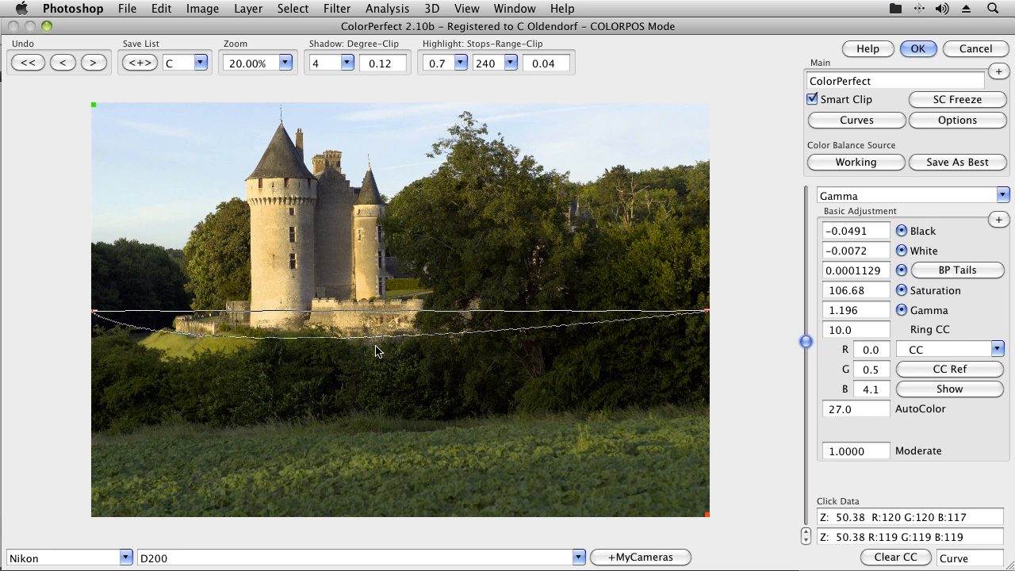
click(935, 311)
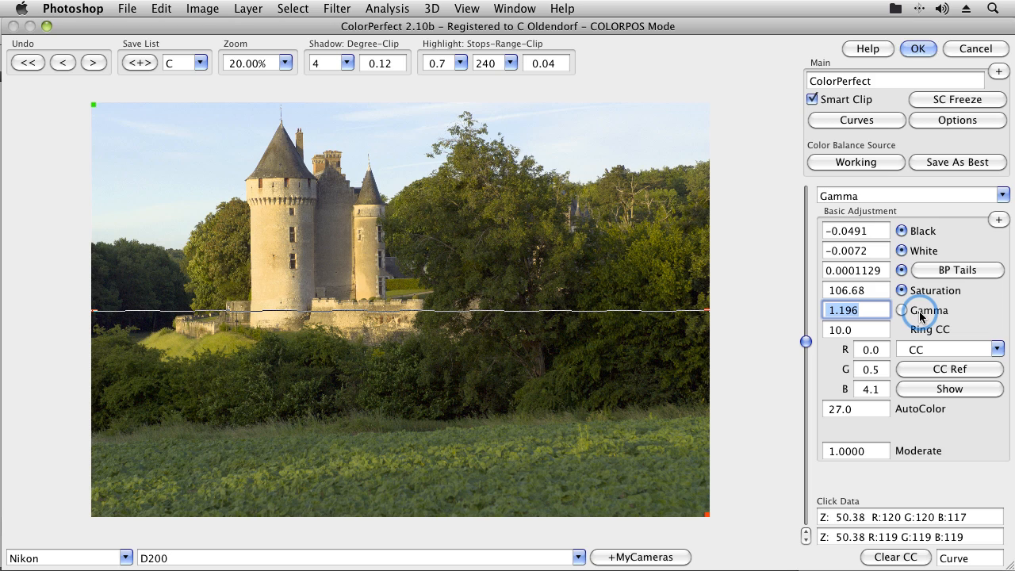
- Activate zones 50, 20 and 80 in Zone Control, setting zone 20 to 25.1 and zone 80 to 73.8
click(999, 221)
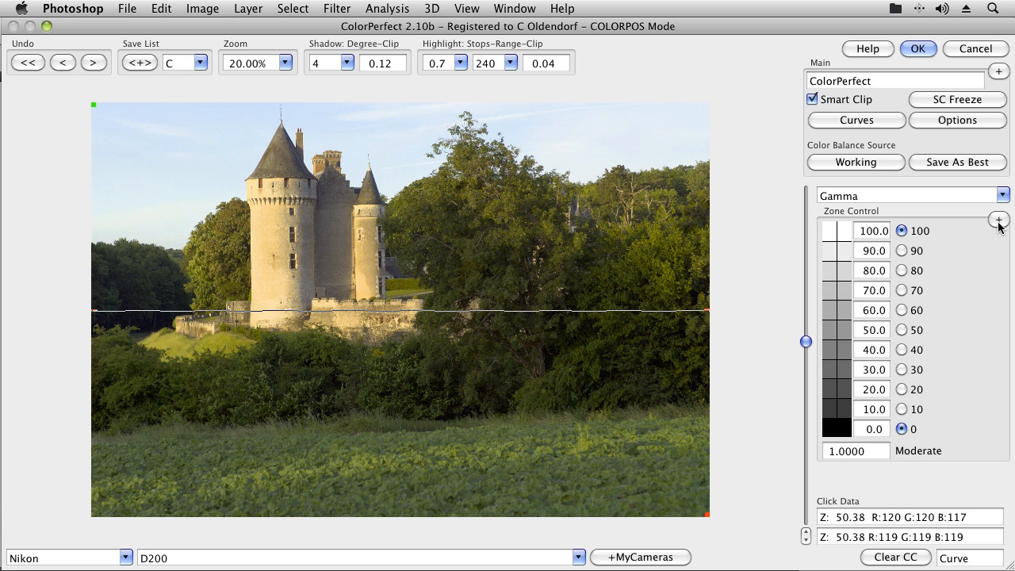
click(868, 332)
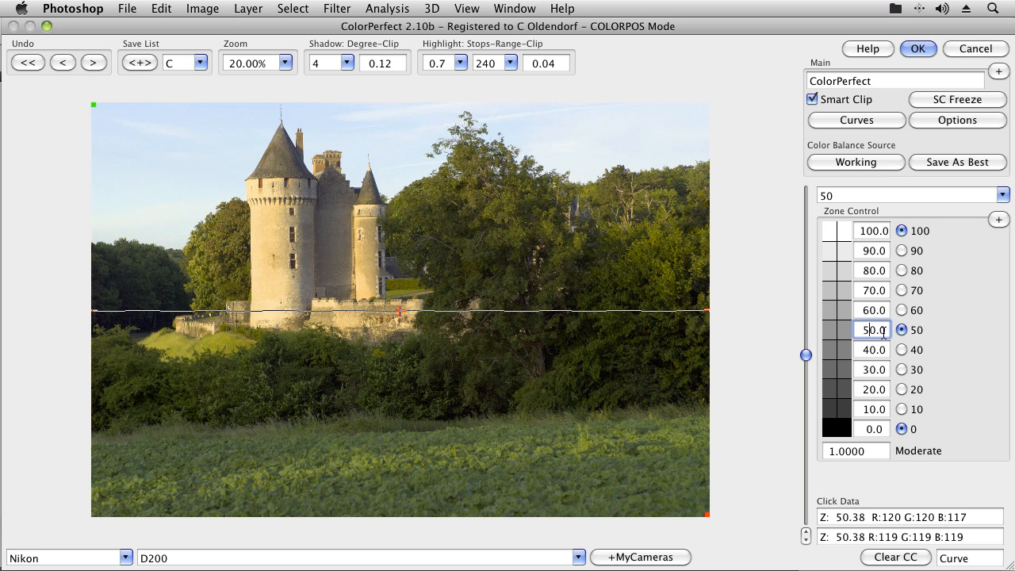
click(868, 389)
drag(806, 325, 809, 347)
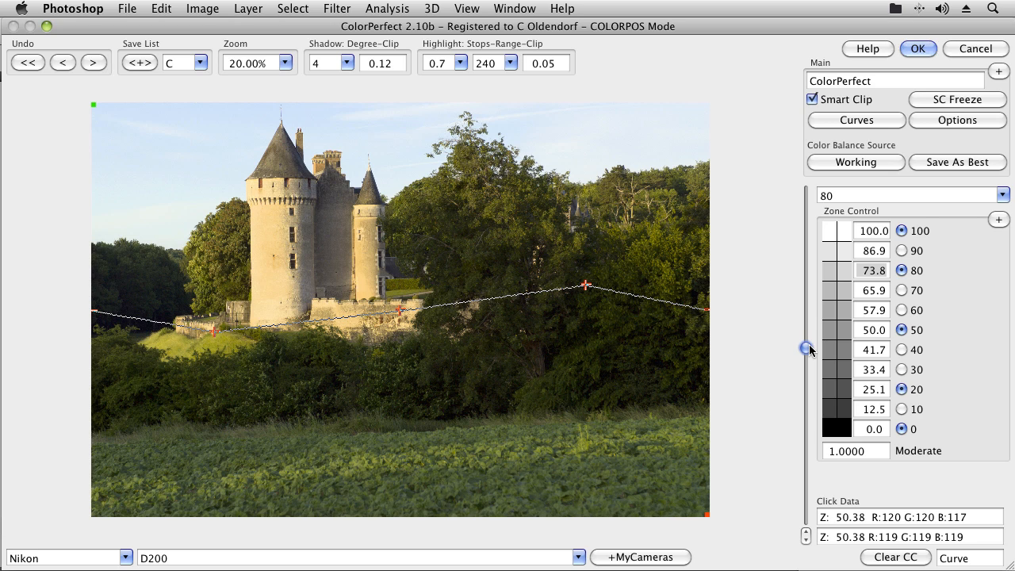
- Try the Moderate value at 1.6724 and reduce it to 0.4636 to soften the zone adjustments
click(877, 451)
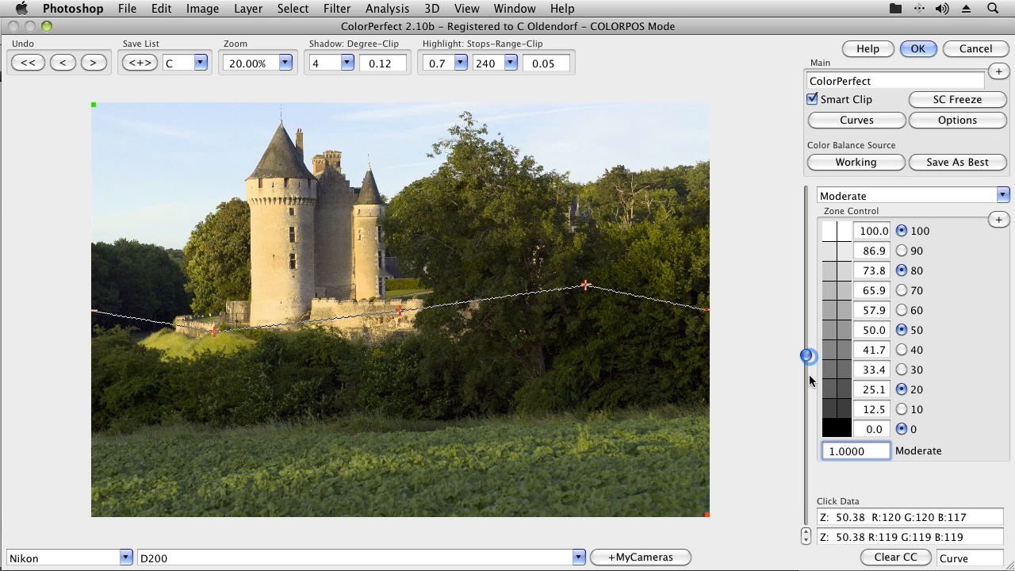
drag(809, 380, 806, 245)
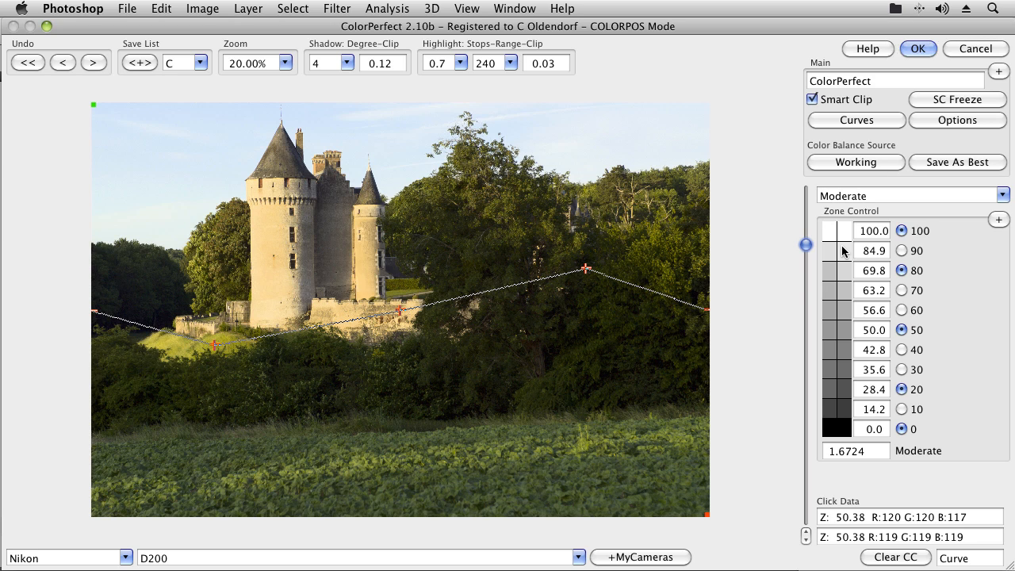
drag(841, 251, 826, 448)
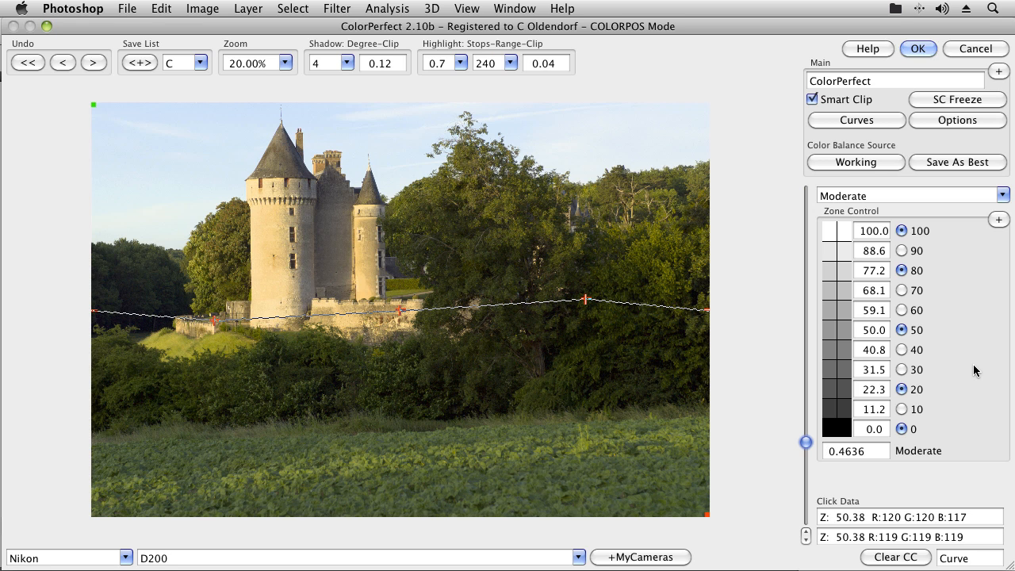
- Hide the curve, fine-tune Moderate to 1.0704 while viewing the bushes at 50% zoom, and return to 20% zoom
click(856, 120)
click(283, 62)
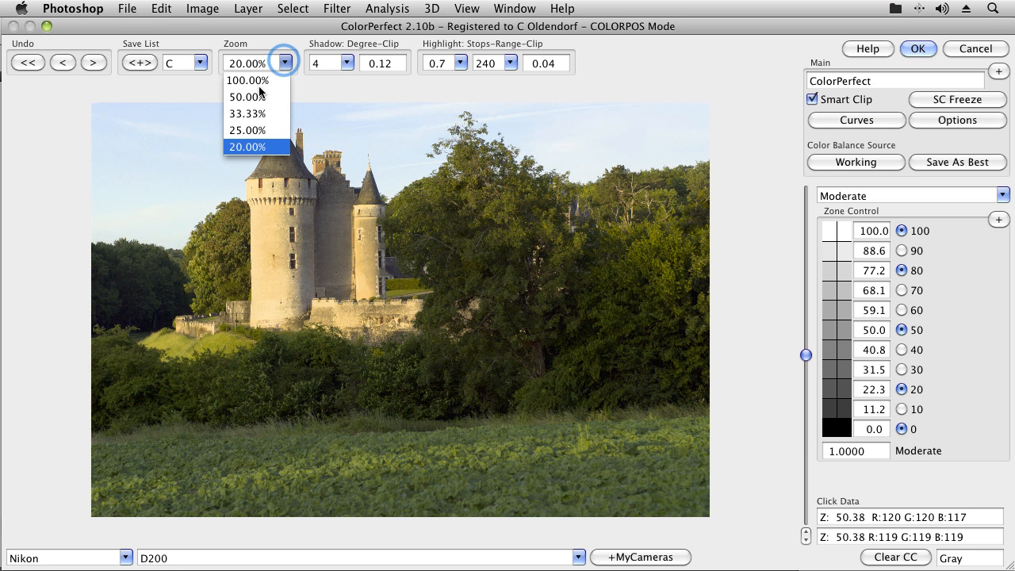
click(247, 95)
click(861, 449)
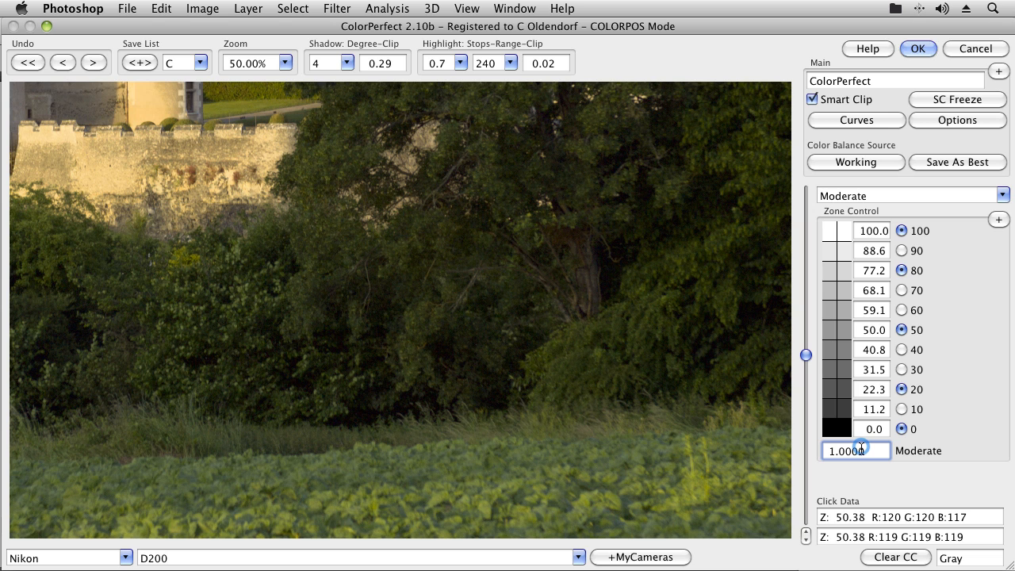
drag(805, 354, 804, 450)
drag(802, 381, 798, 305)
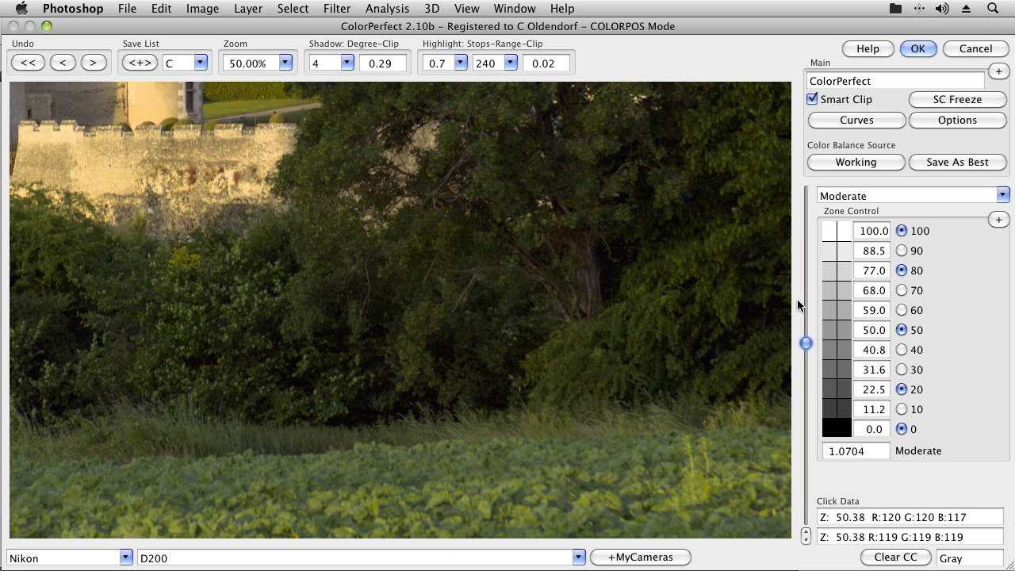
click(283, 62)
click(258, 146)
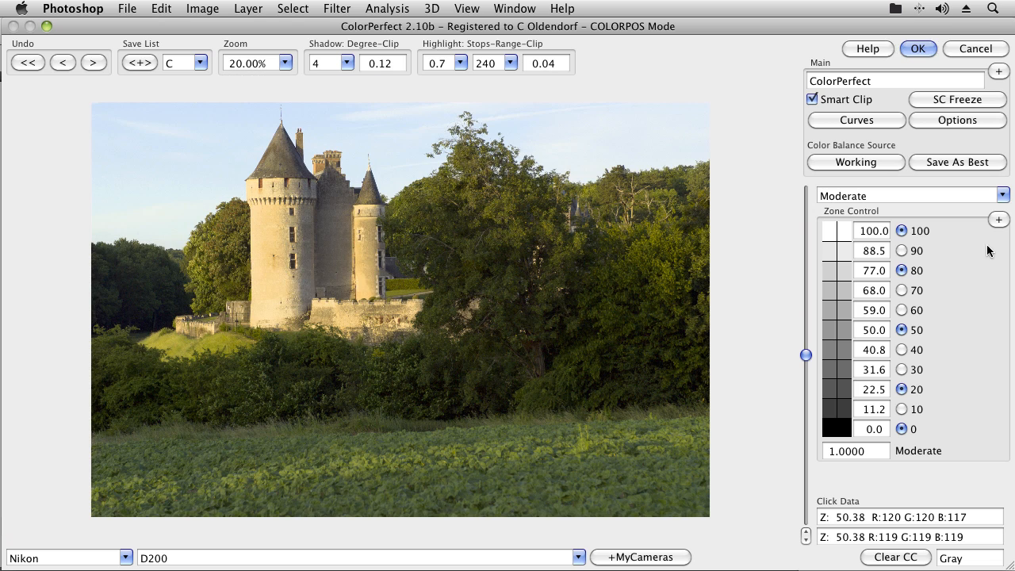
- Try a Tonal color correction with the red value at 3.5 in Basic Adjustment and clear it
click(997, 224)
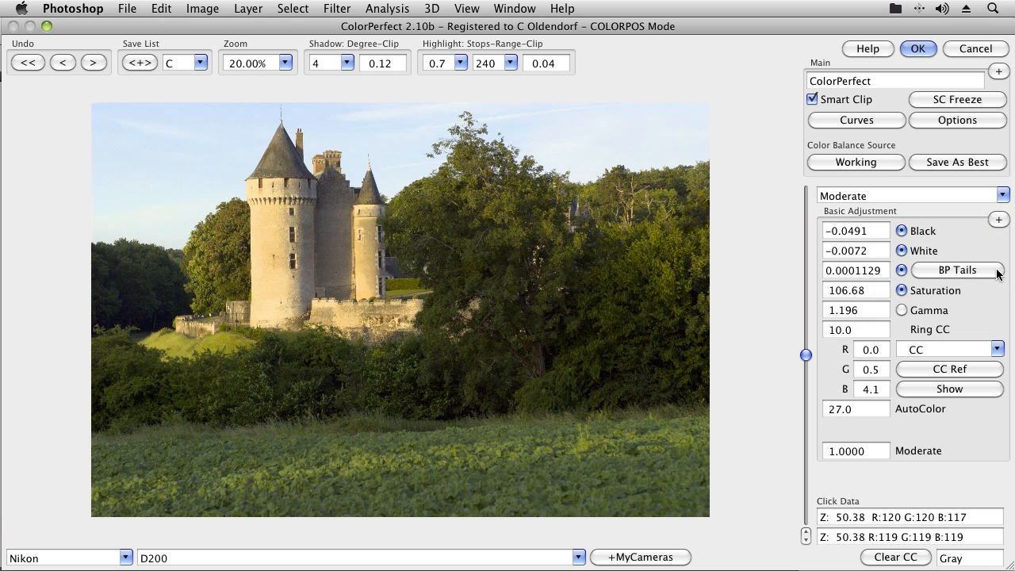
click(995, 349)
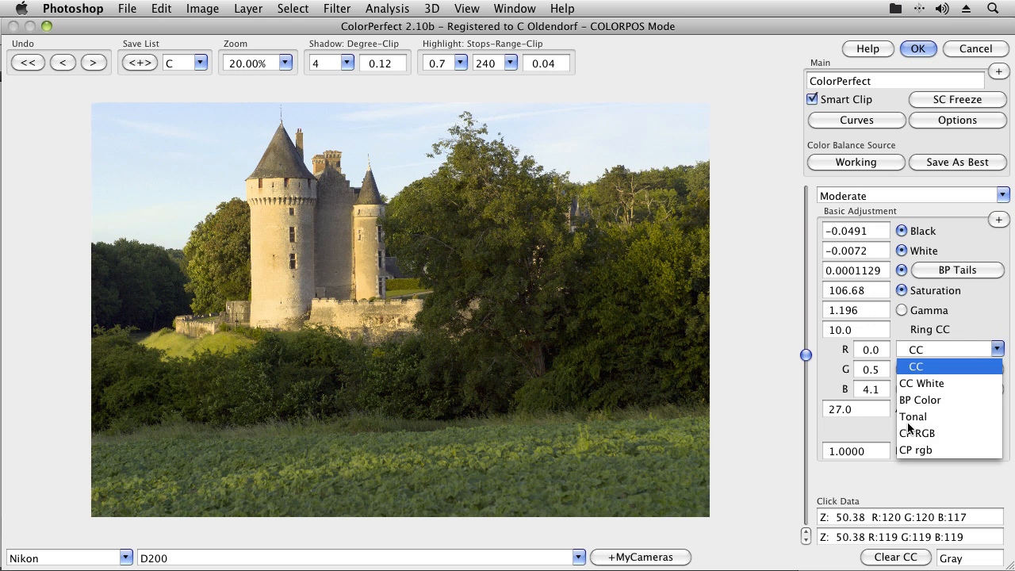
click(951, 414)
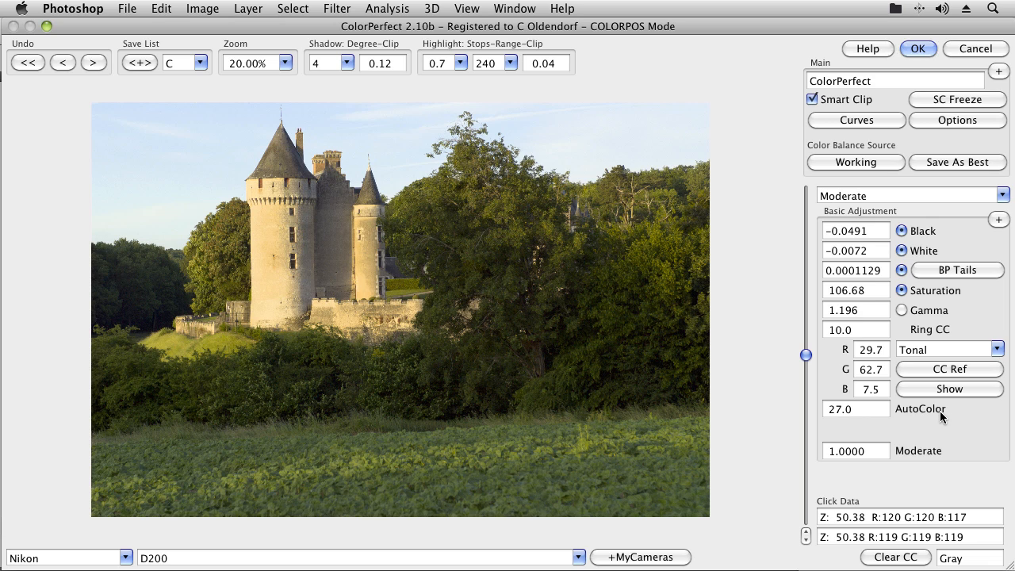
click(862, 354)
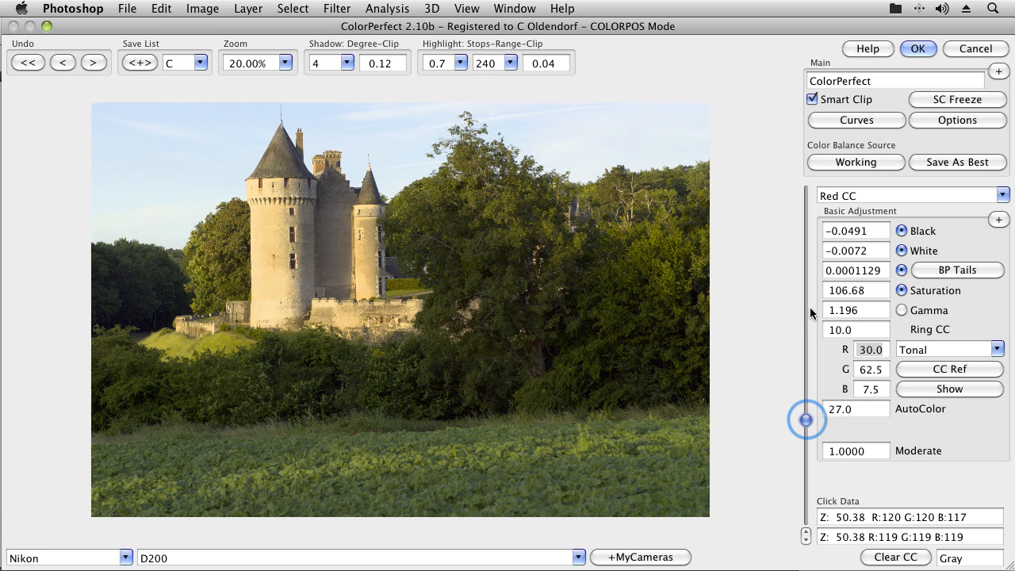
drag(807, 424, 805, 507)
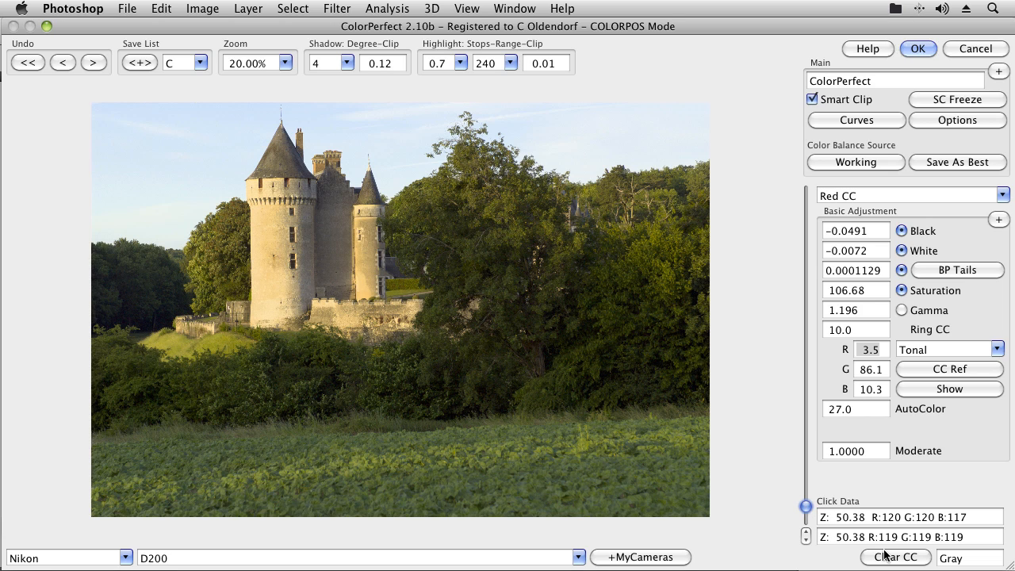
click(912, 559)
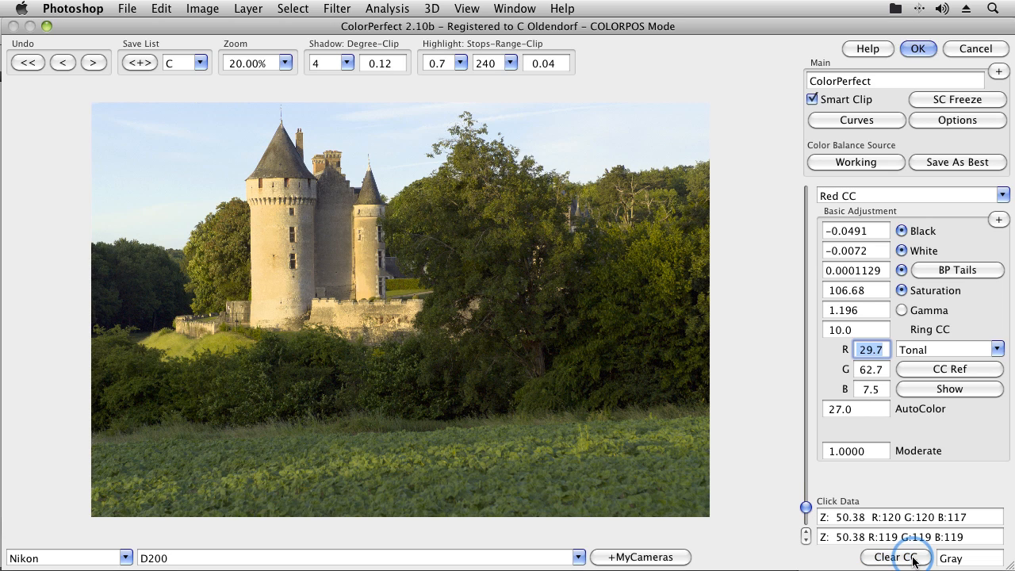
- Return the correction type to CC, try clearing the color correction, and undo the clearing
click(997, 349)
click(955, 365)
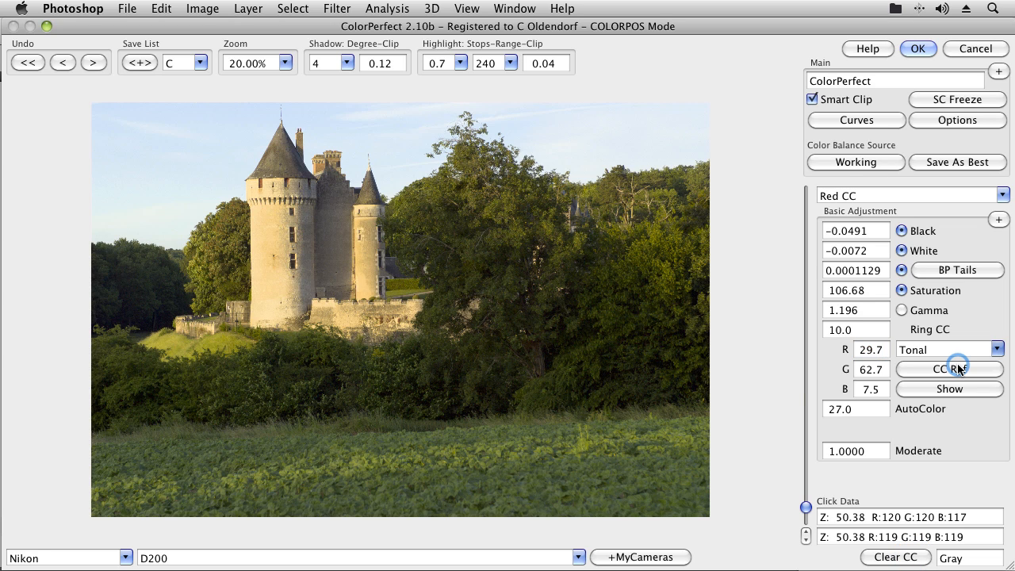
click(886, 558)
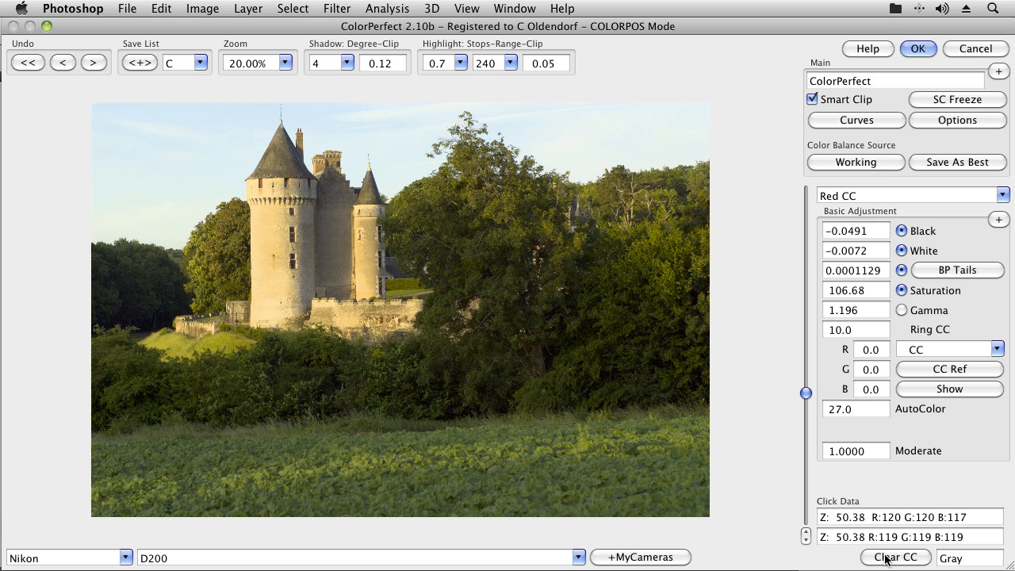
click(61, 63)
- Save the current color balance as best and compare the photo with the Camera, Basic and Working color balance sources
click(965, 162)
click(867, 163)
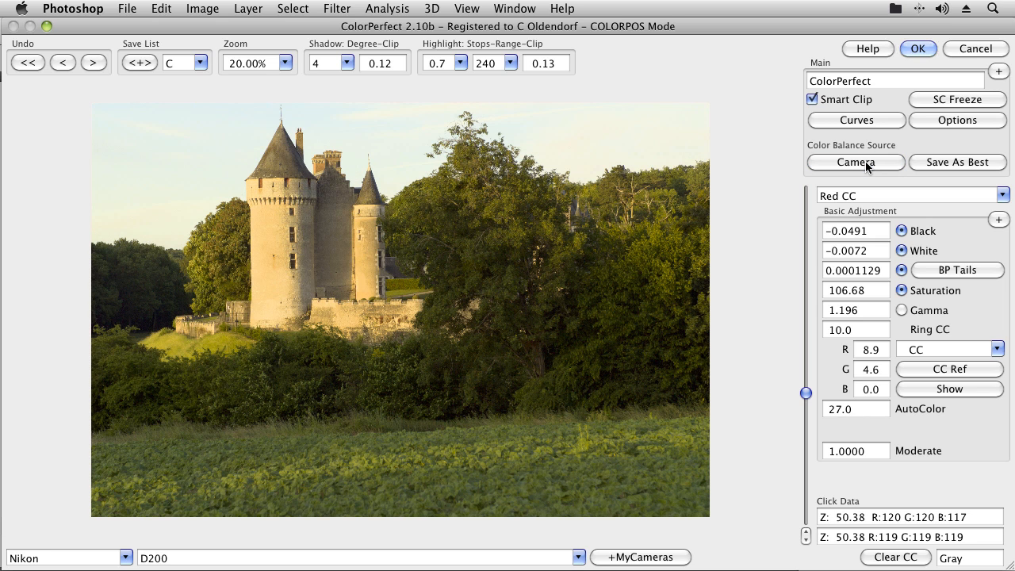
click(868, 165)
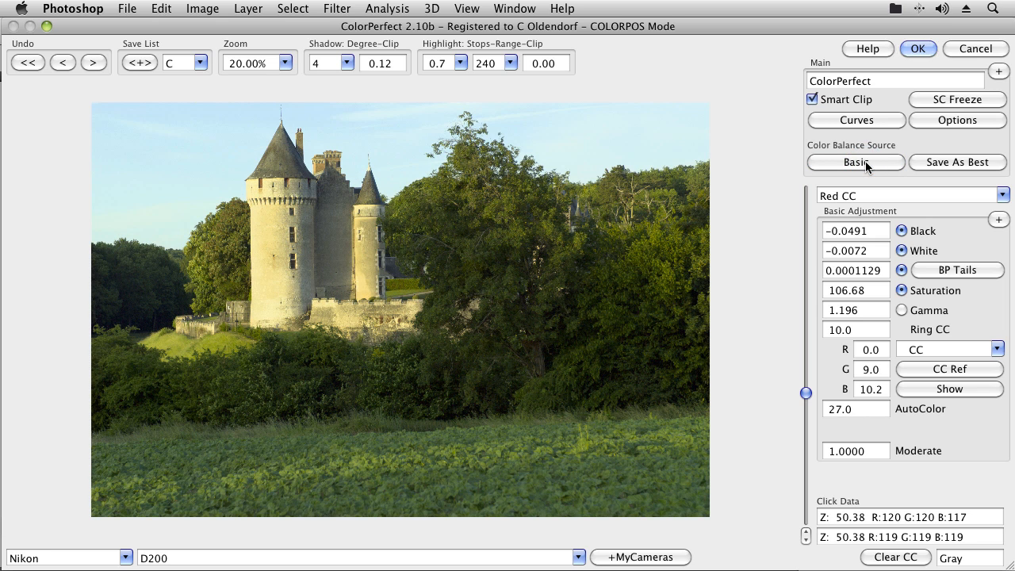
click(866, 164)
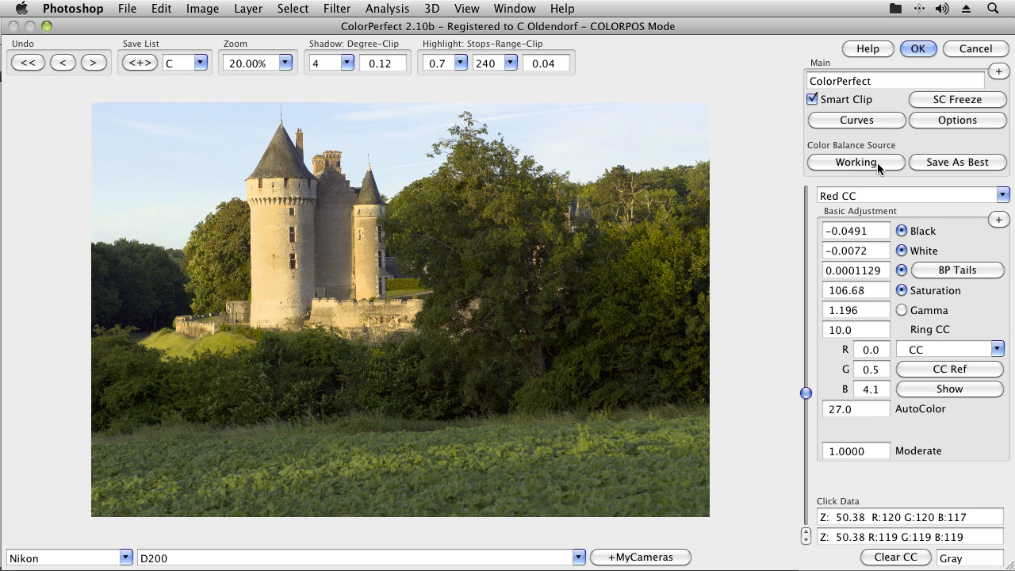
- Balance the color from the large tower's gray roof and switch the color balance source to Camera for comparison
click(292, 169)
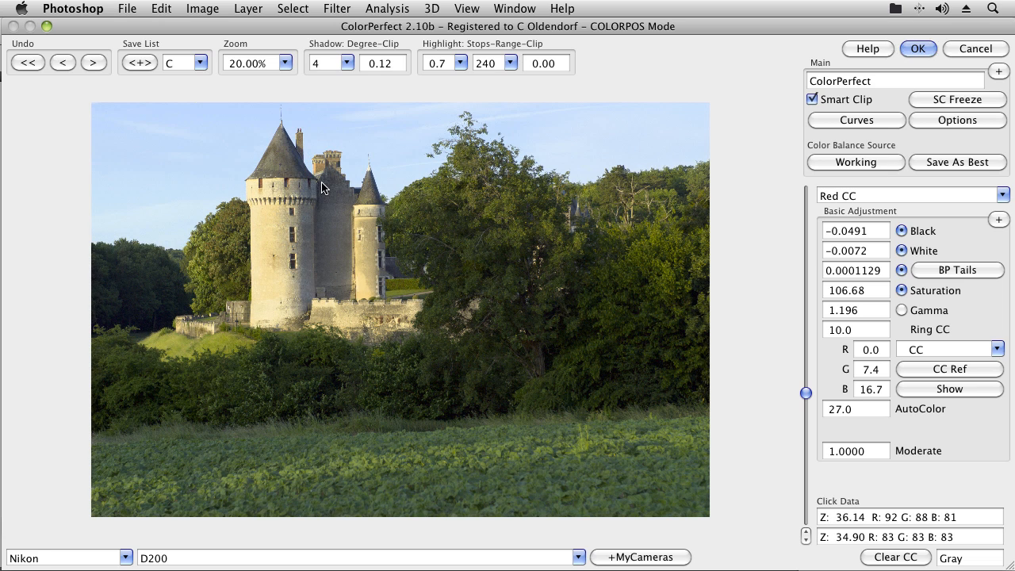
click(871, 162)
click(866, 163)
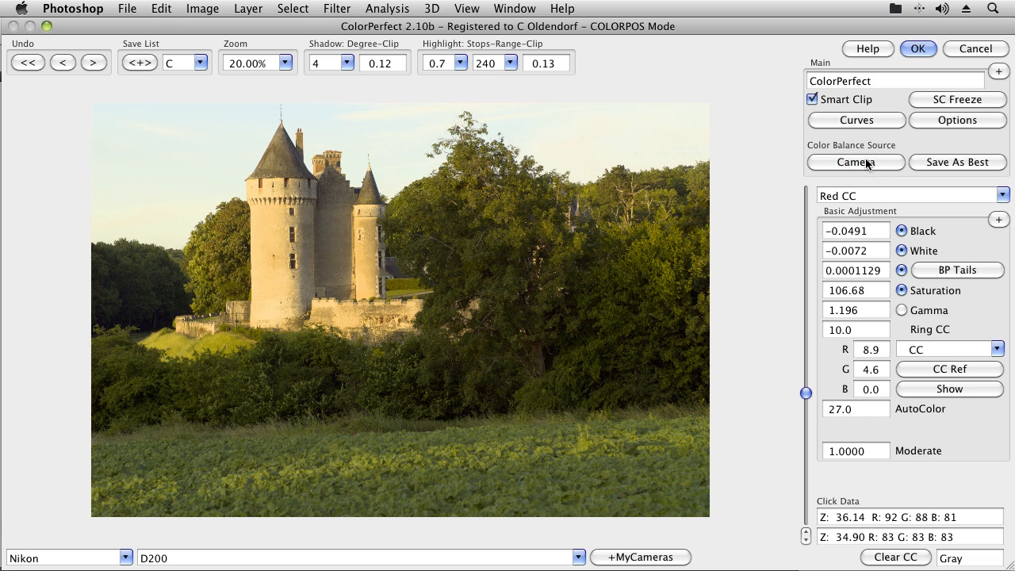
- Switch the color balance source from Camera through Basic to Best and apply the ColorPerfect processing to the photo
click(867, 162)
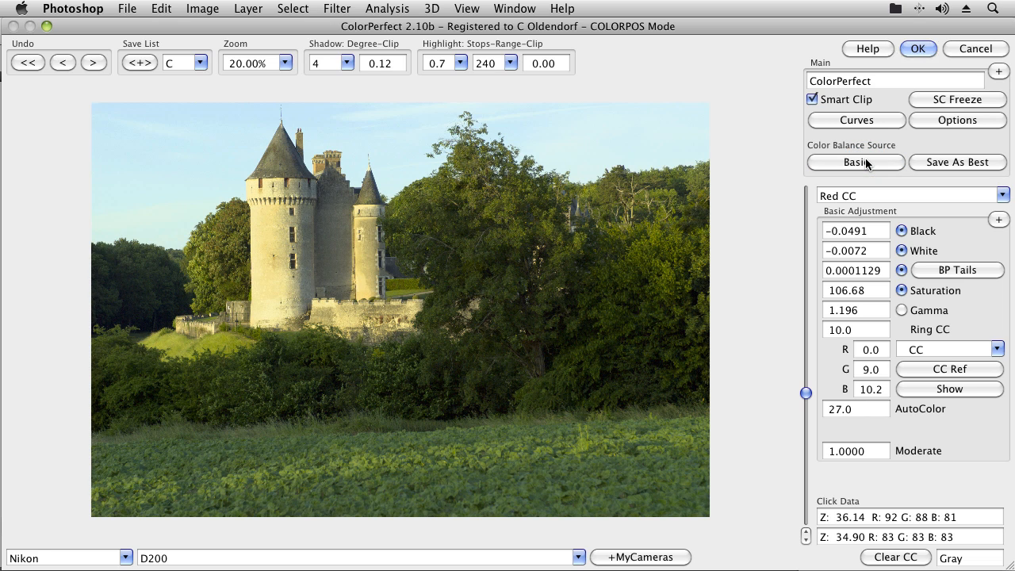
click(867, 163)
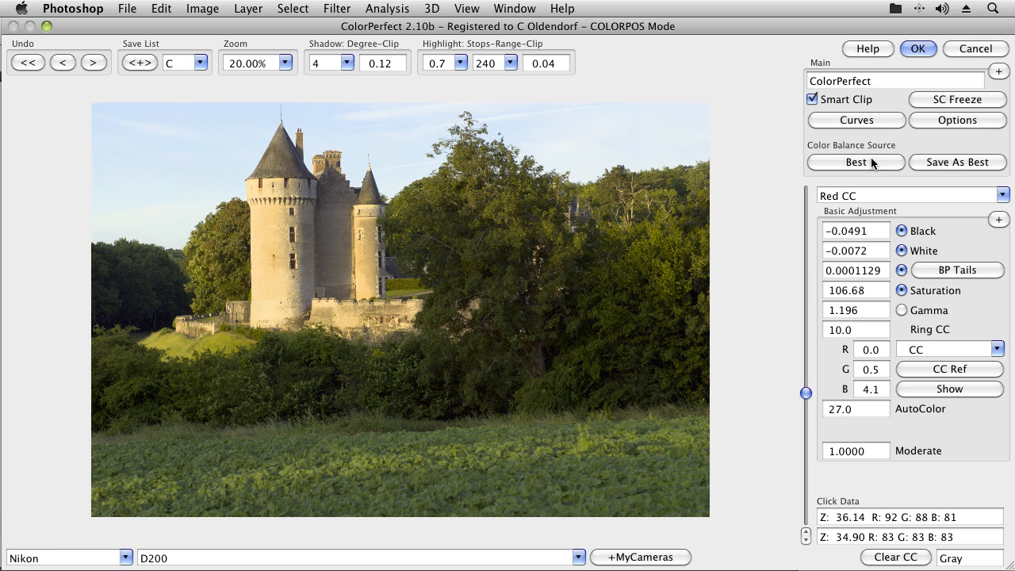
click(920, 48)
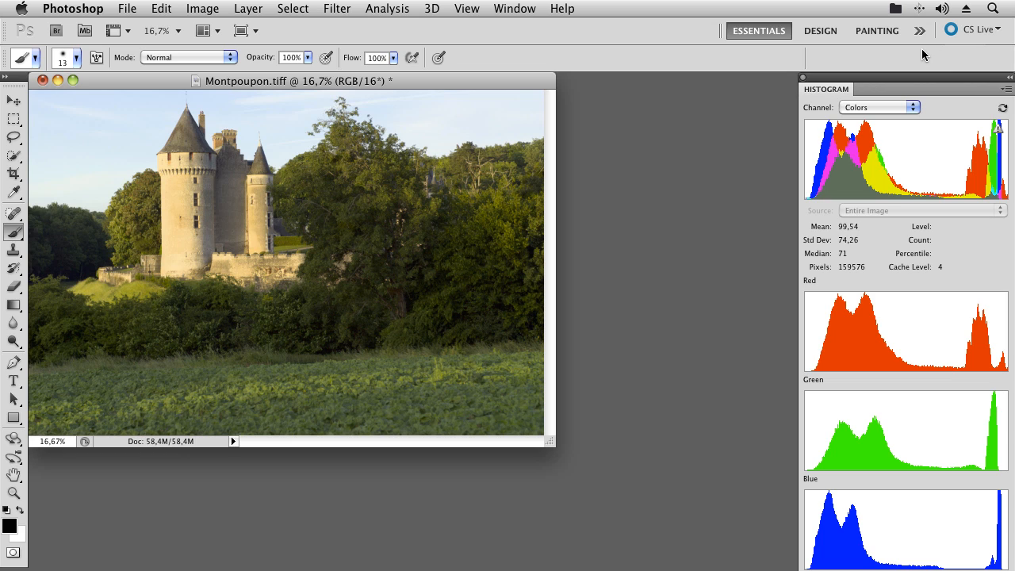
- Load the photo's luminosity as a selection and reopen it in ColorPerfect in Touch Up mode
key(ctrl+alt+2)
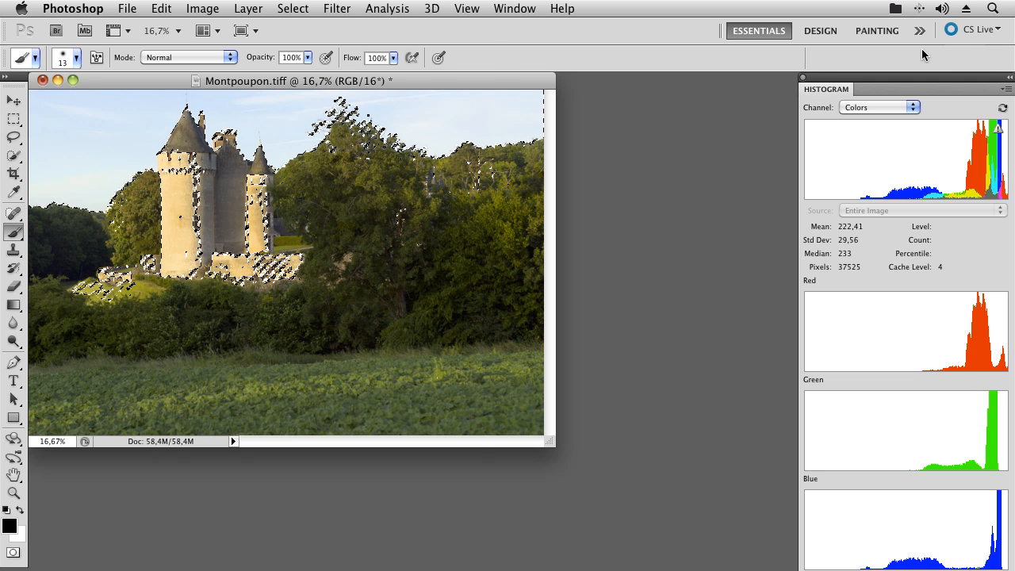
click(337, 8)
mouse_move(460, 374)
click(531, 374)
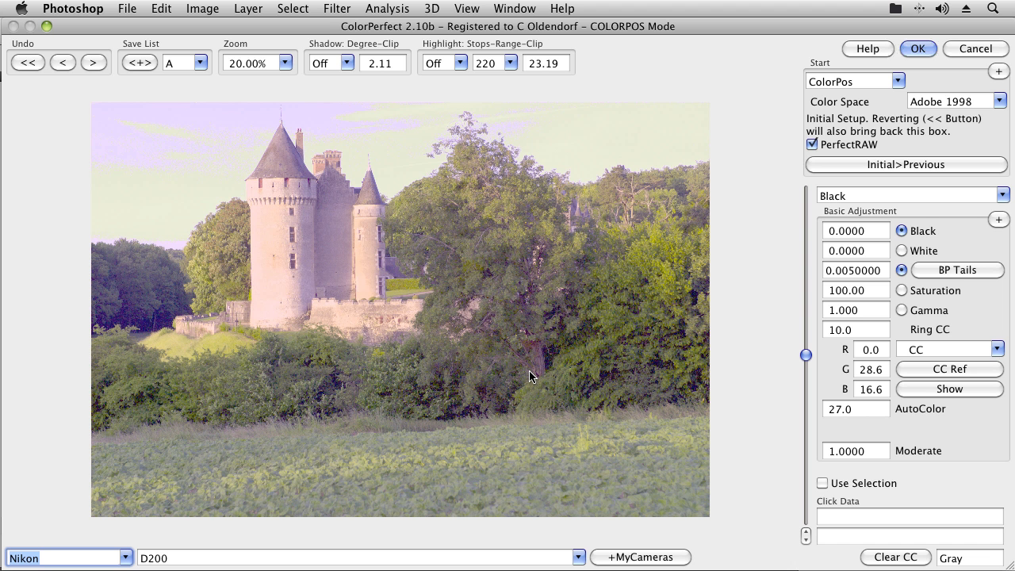
click(898, 82)
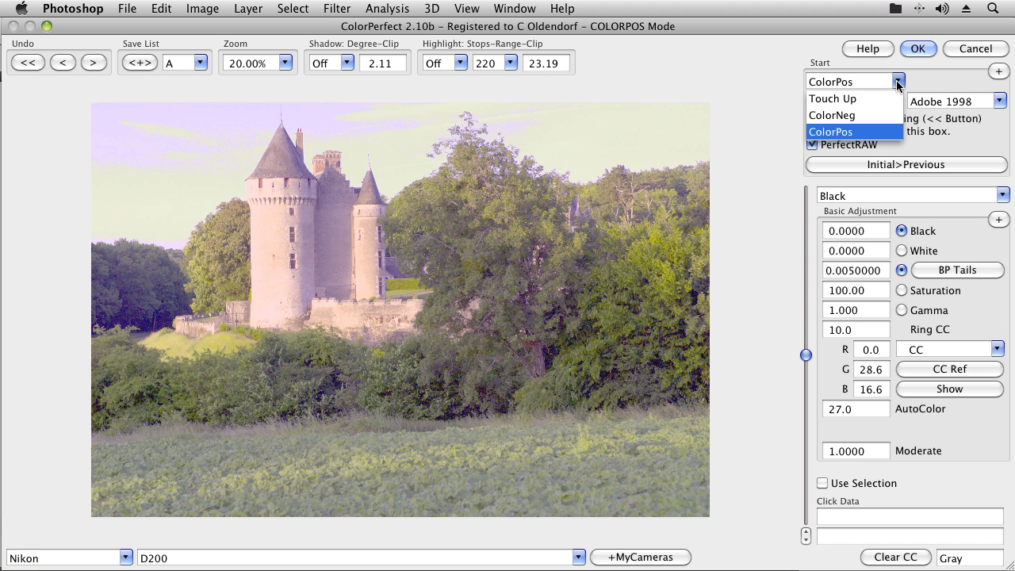
click(860, 101)
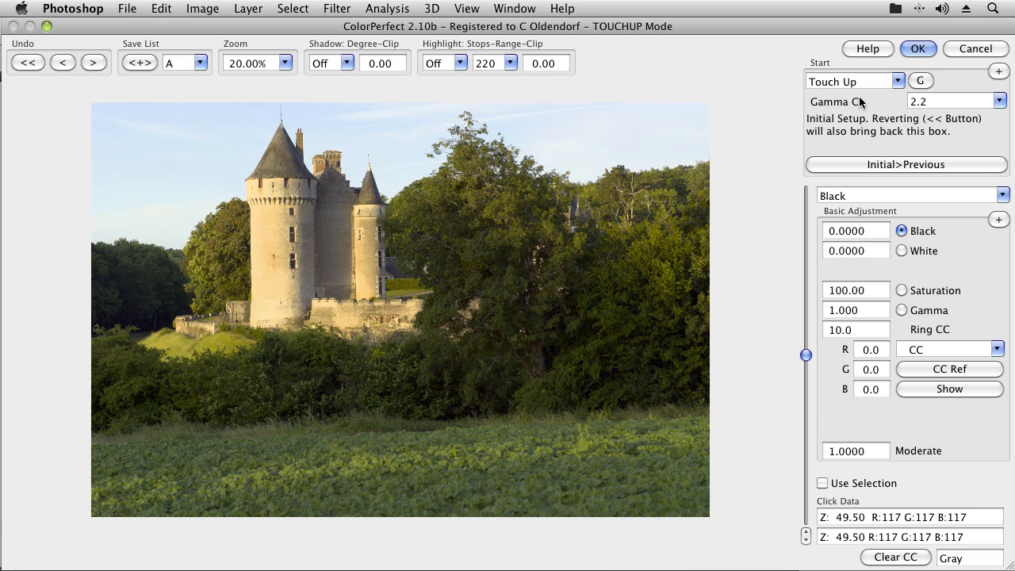
- Enable the use of the selection, keep it on In, set White to -0.0412, and apply the touch-up
click(830, 479)
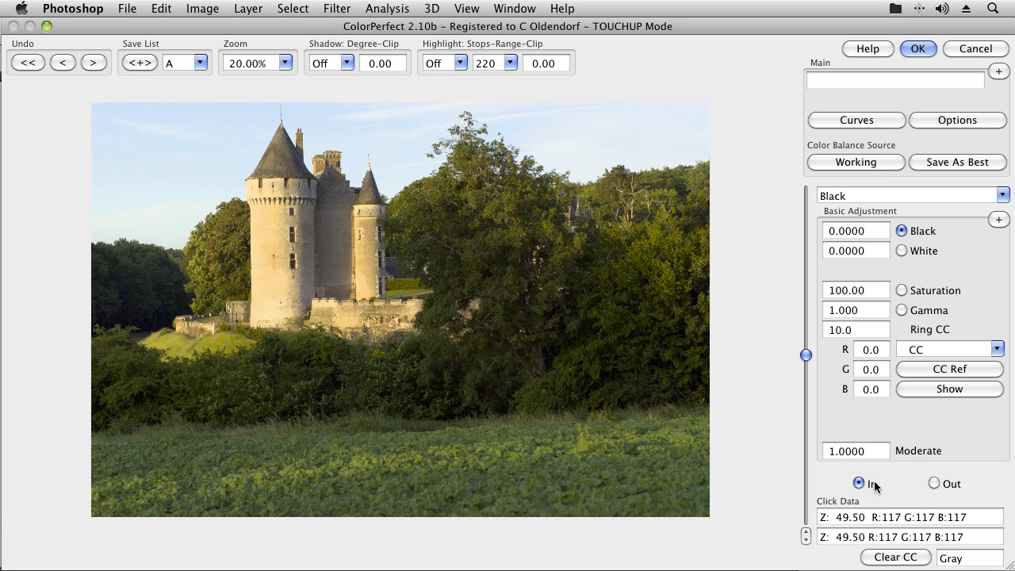
click(942, 486)
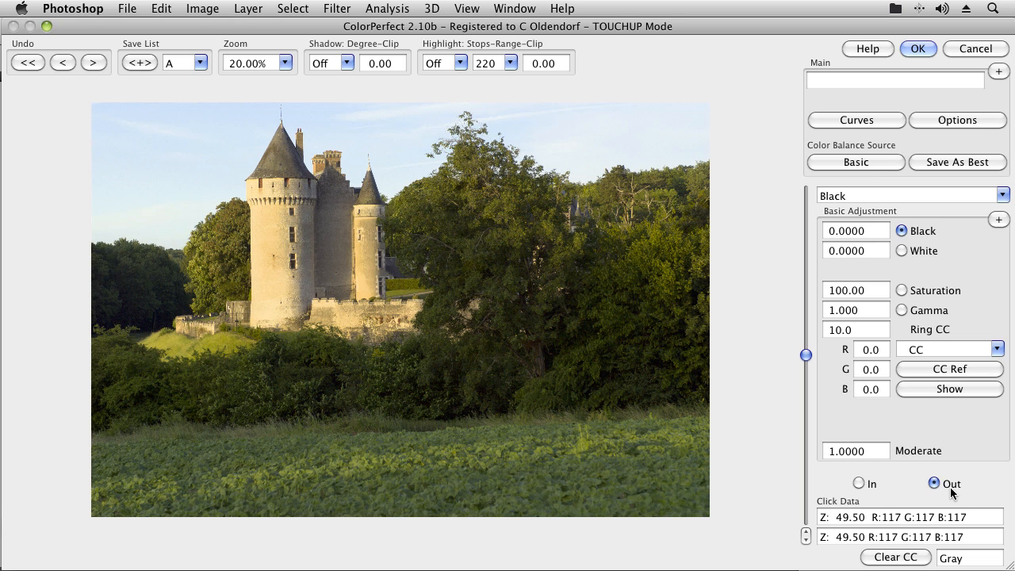
click(863, 483)
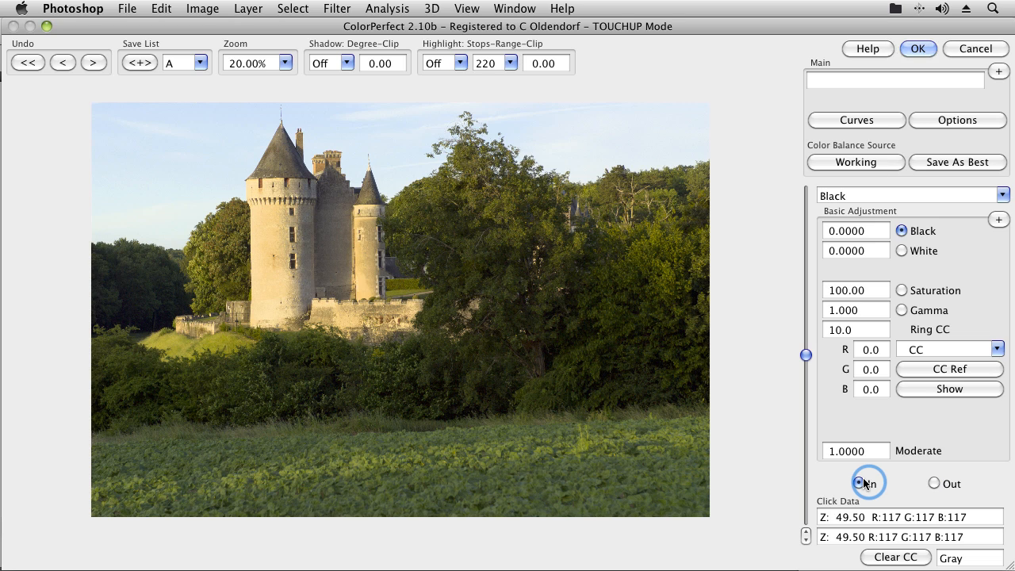
click(848, 250)
drag(806, 355, 806, 366)
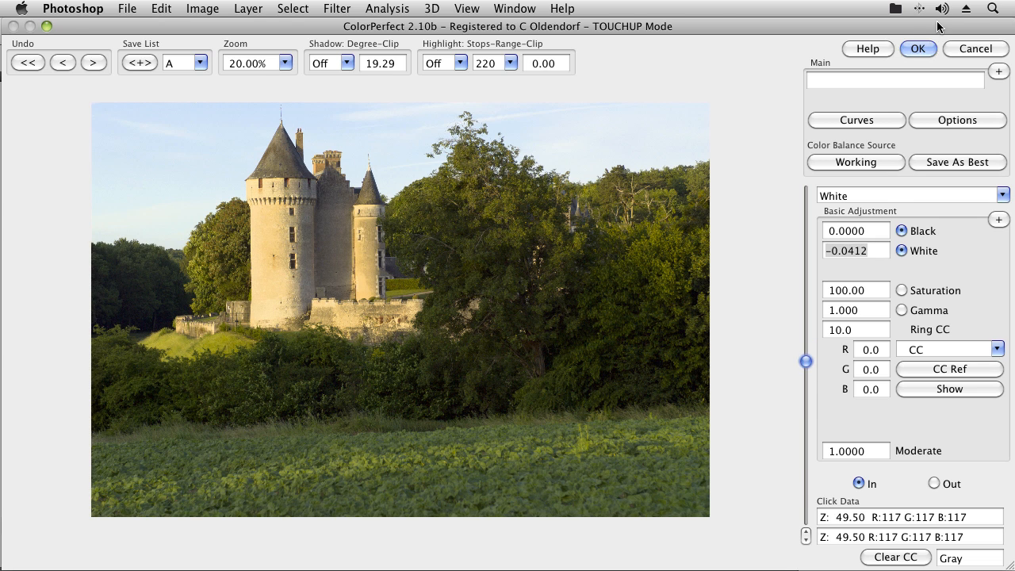
click(917, 48)
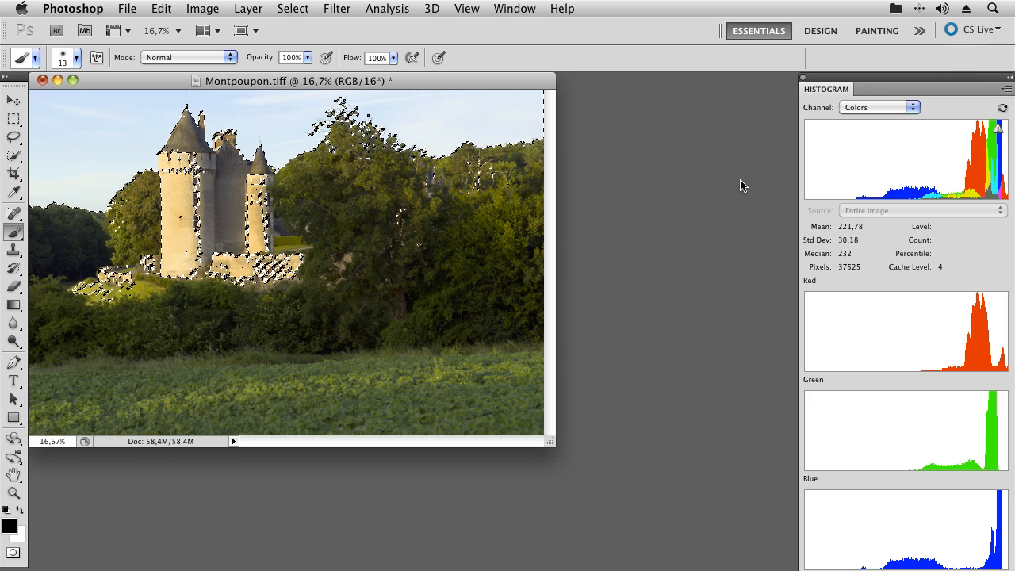
- Clear the selection and sharpen the photo with Unsharp Mask at an amount of 120% and a threshold of 2 levels
click(15, 118)
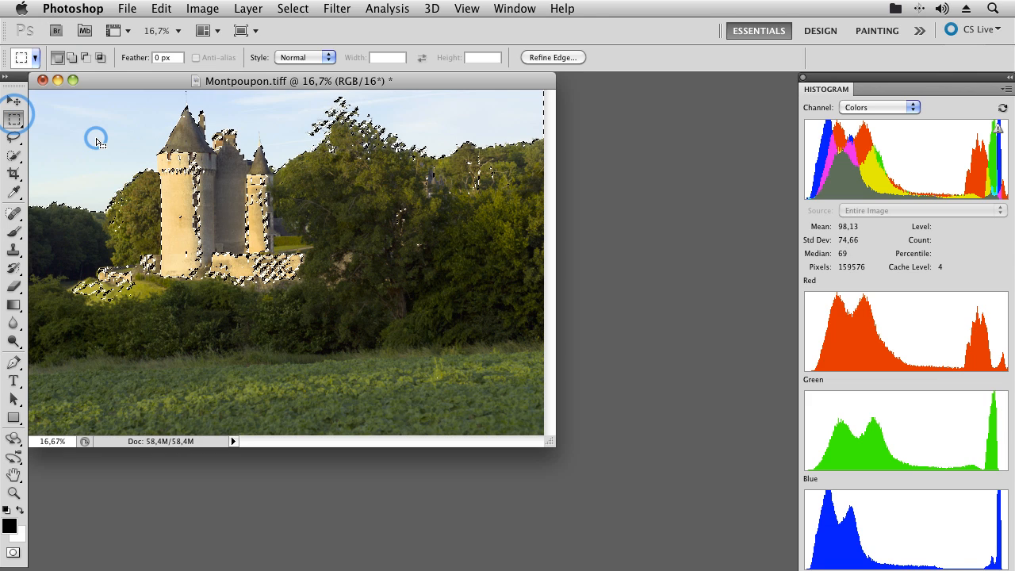
click(96, 143)
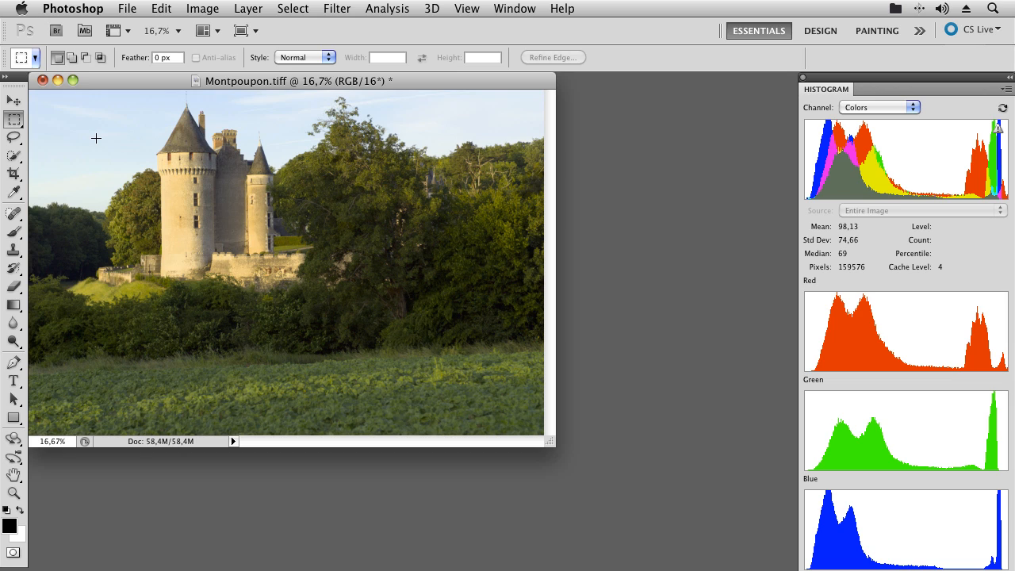
click(337, 9)
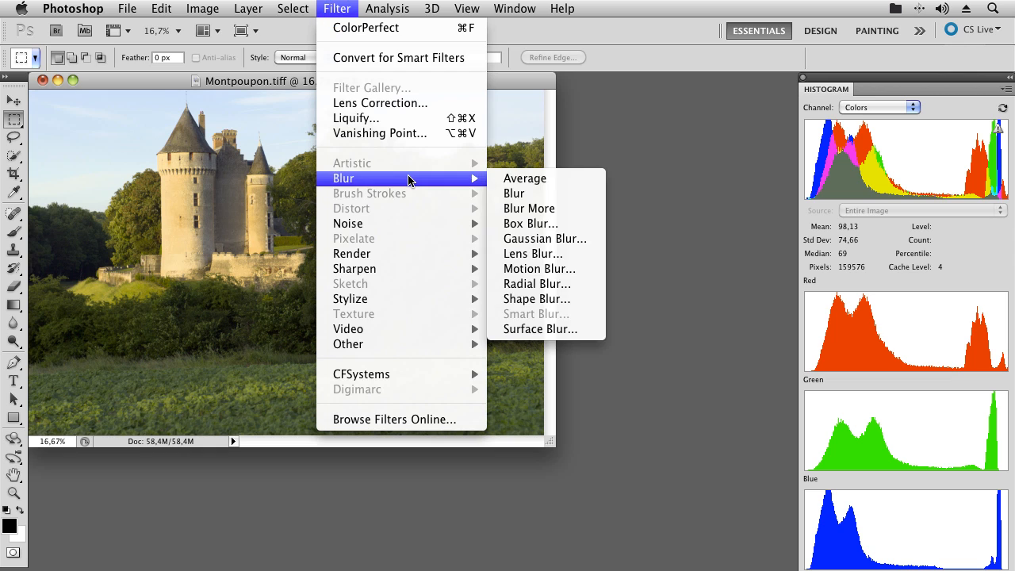
mouse_move(444, 269)
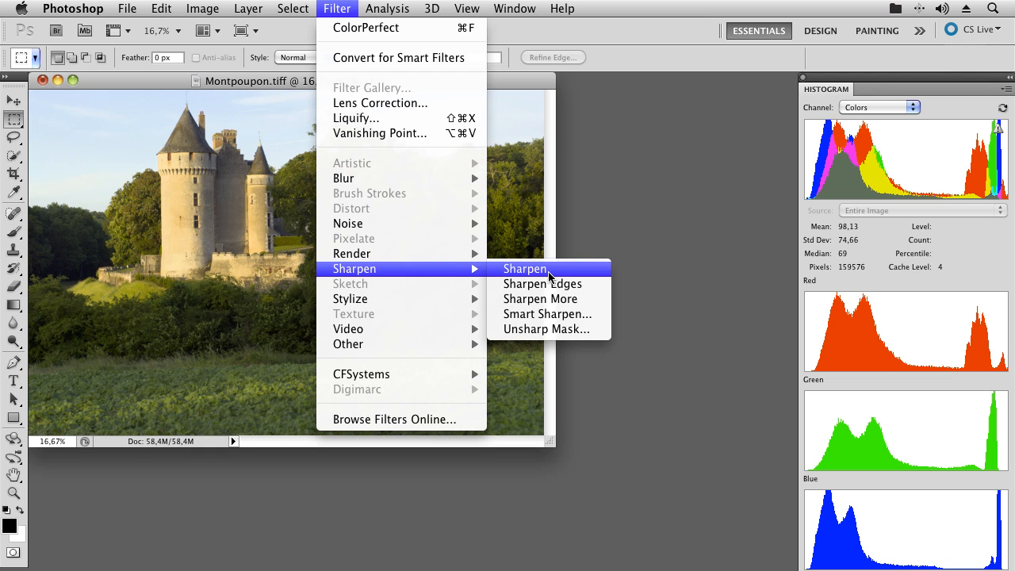
click(547, 329)
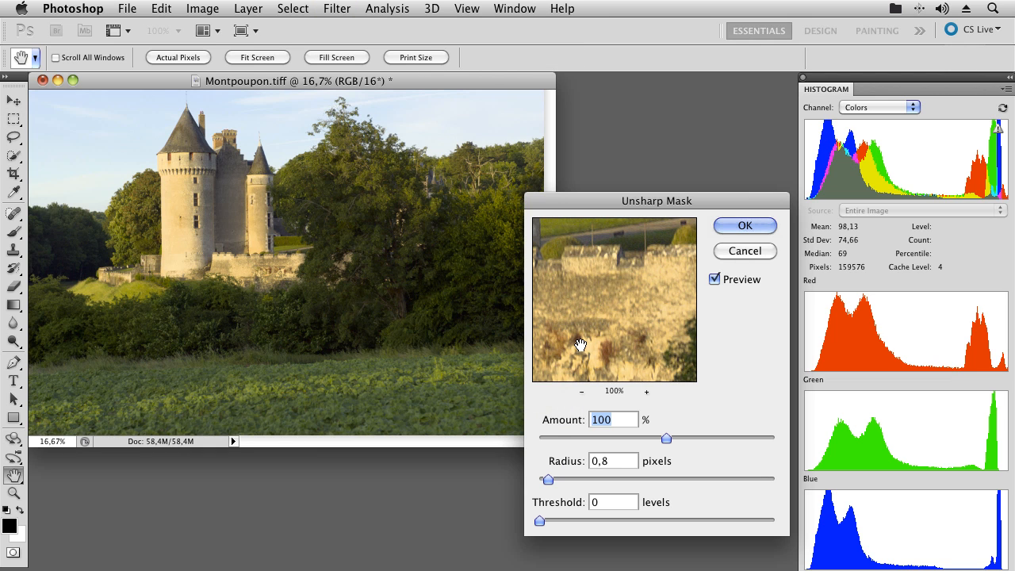
text(120)
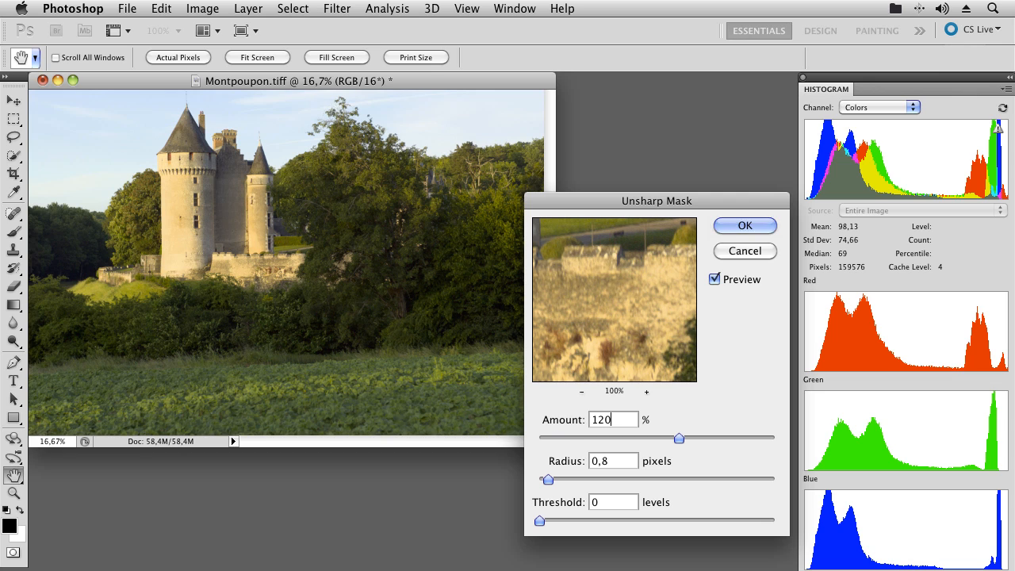
click(616, 502)
text(2)
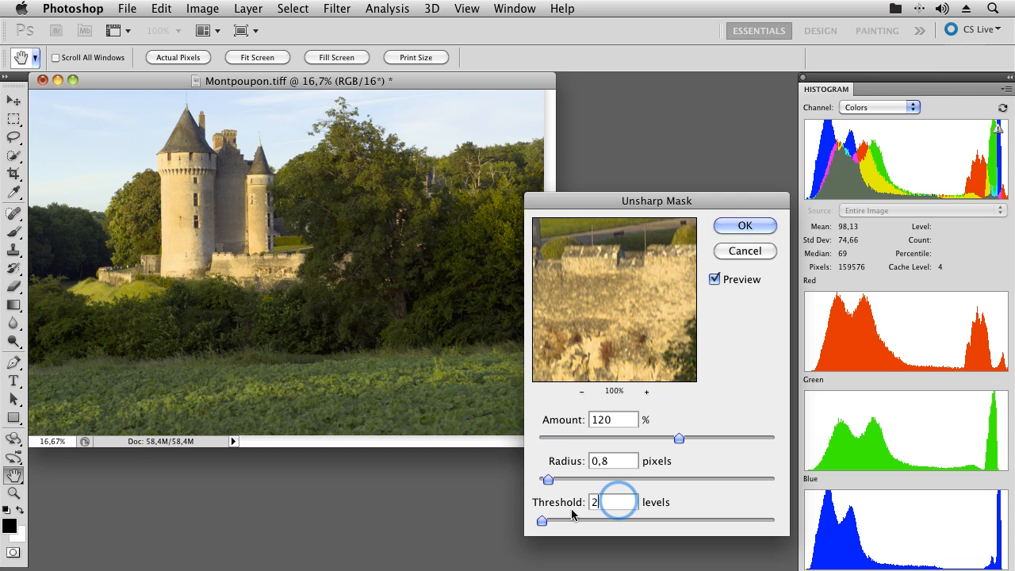
click(734, 226)
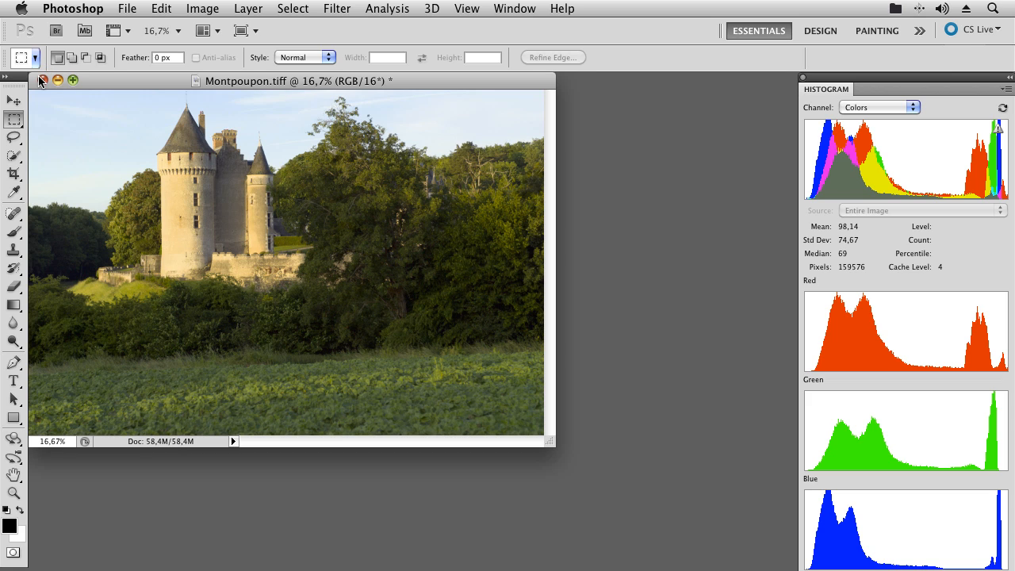
- Close Montpoupon.tiff without saving and open N-AB-01-14.tif from the ColorPerfect First Steps folder in Photoshop
click(42, 79)
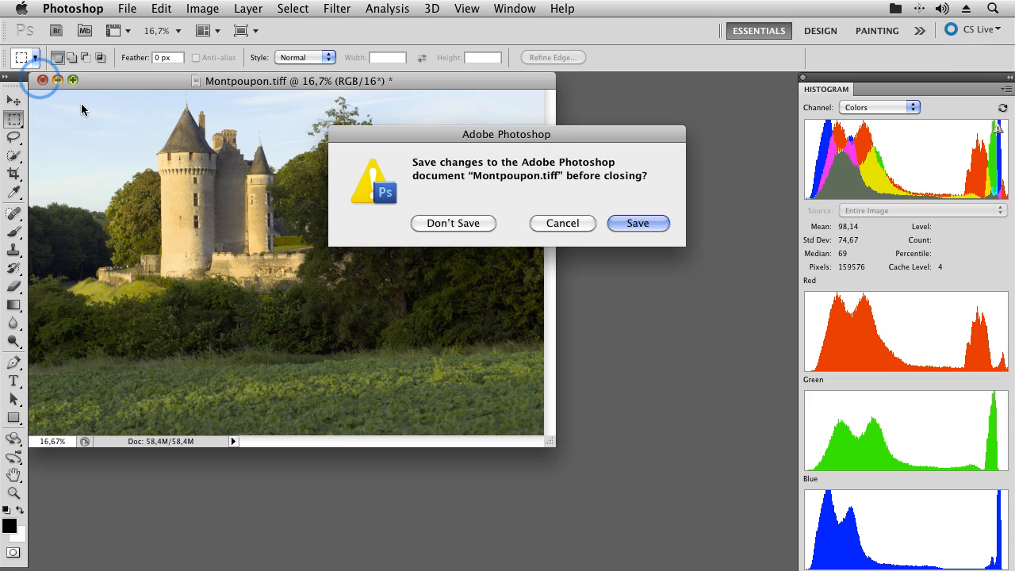
click(444, 221)
mouse_move(574, 565)
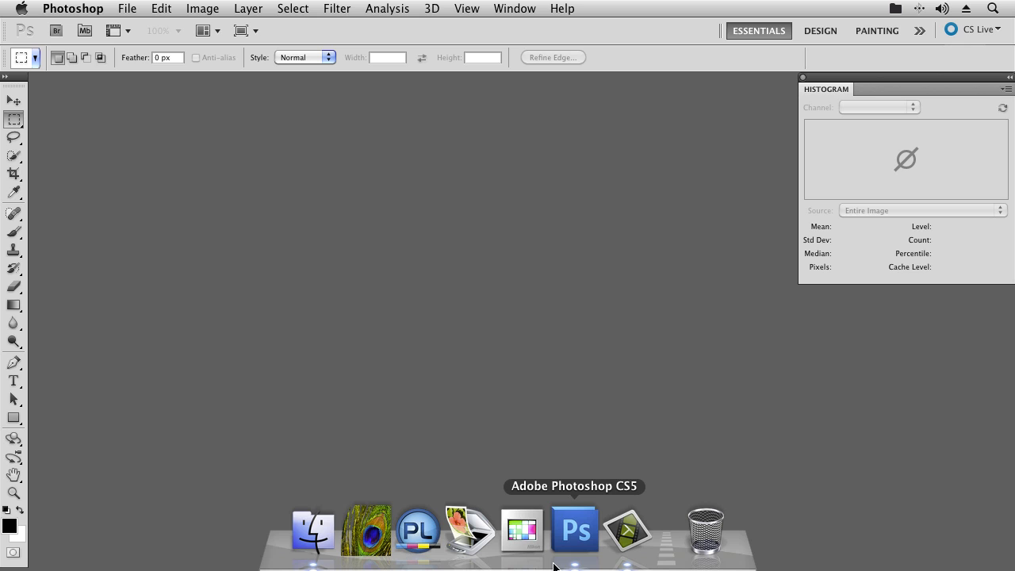
click(309, 532)
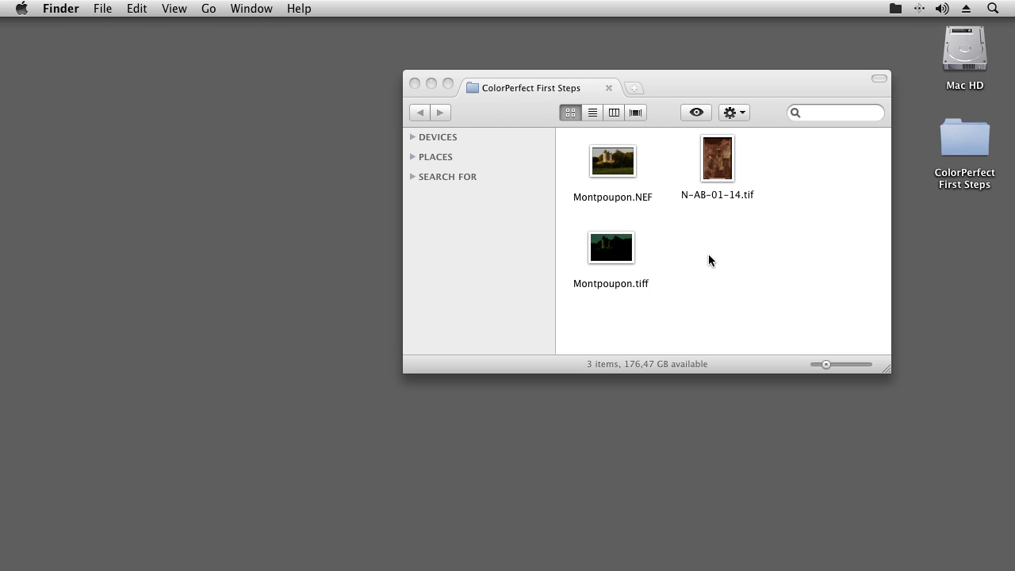
drag(719, 157, 577, 536)
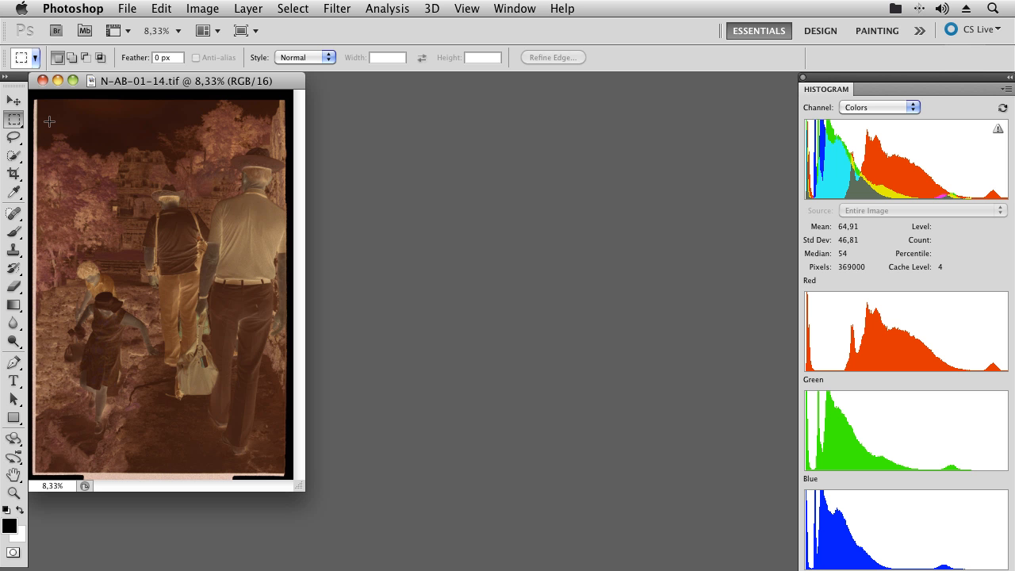
- Crop the negative scan to the picture area inside its black and unexposed film borders
drag(41, 102, 285, 474)
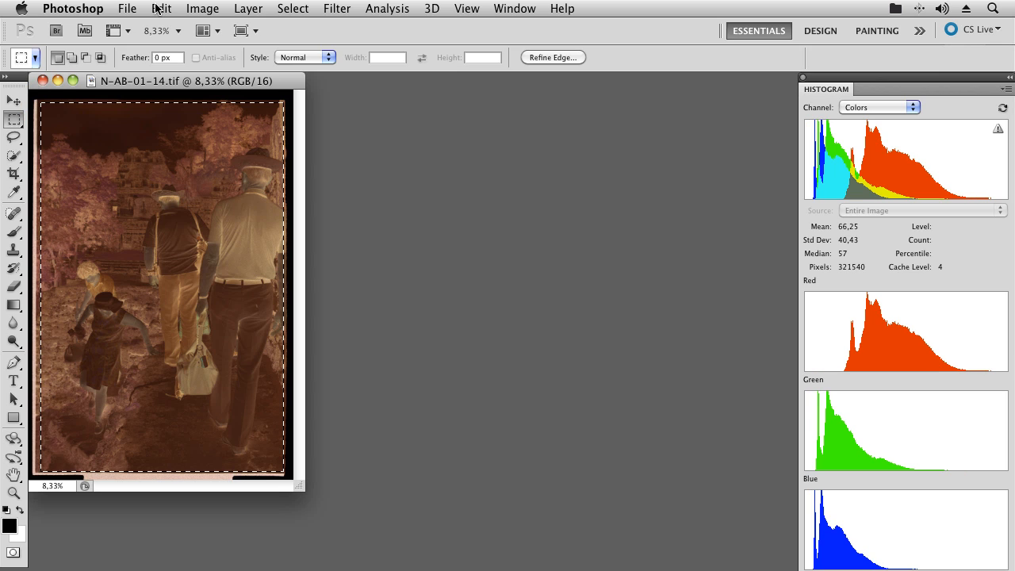
click(200, 9)
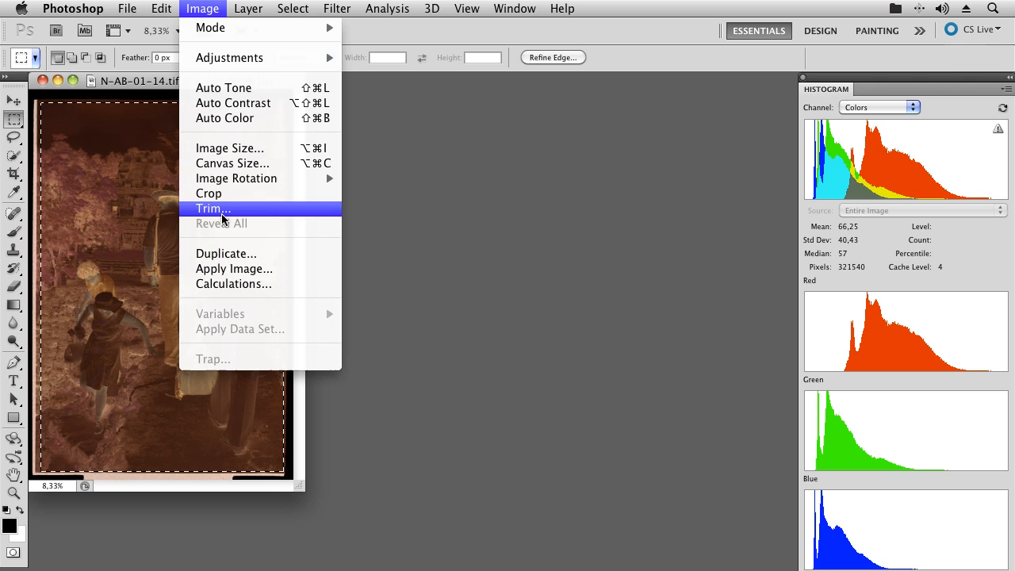
click(220, 194)
- Open the cropped negative in ColorPerfect, choose the ColorNeg mode, and set Gamma C to sRGB
click(340, 10)
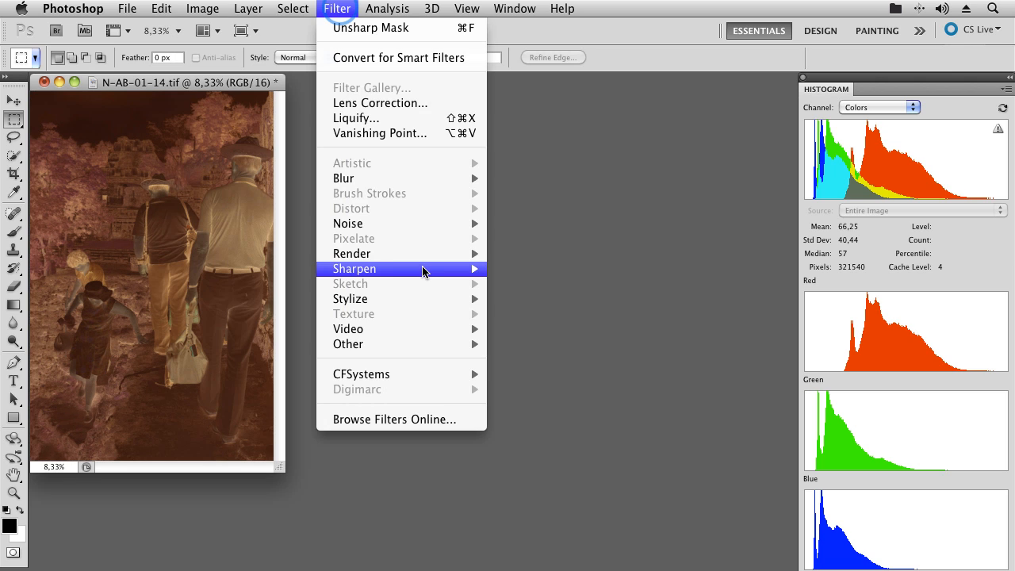
mouse_move(460, 374)
click(562, 376)
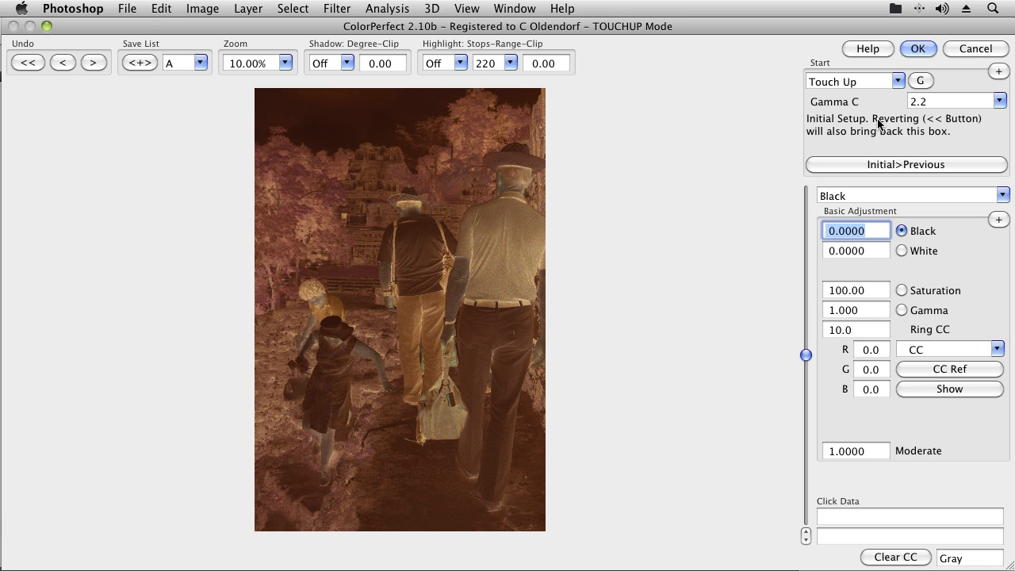
click(900, 79)
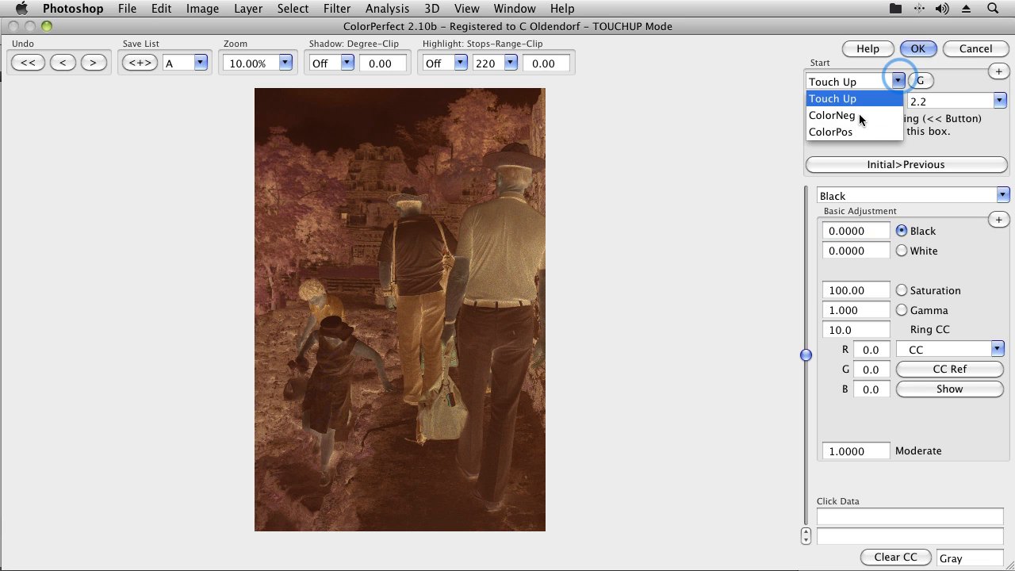
click(858, 113)
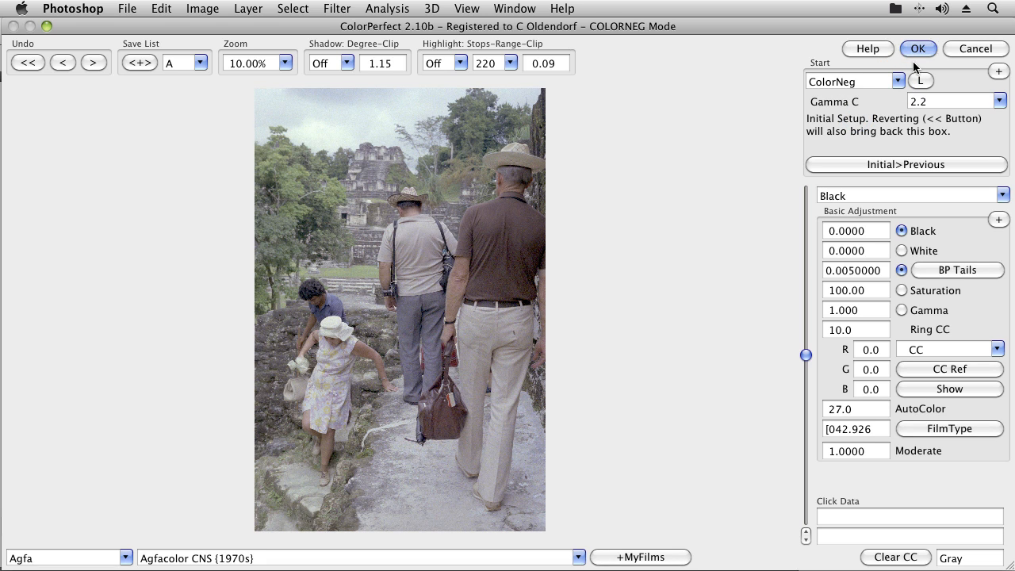
click(1000, 100)
click(924, 230)
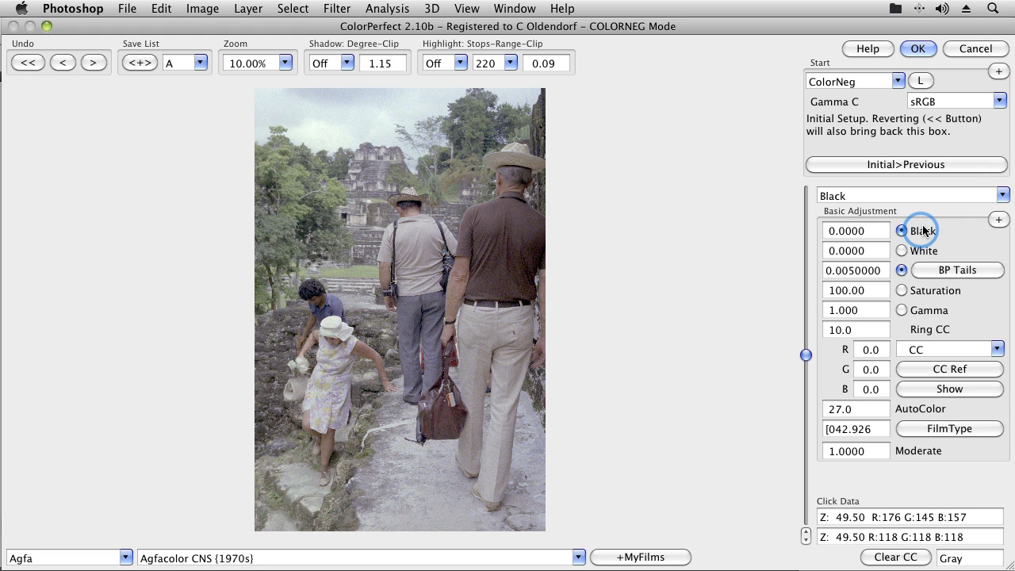
click(854, 119)
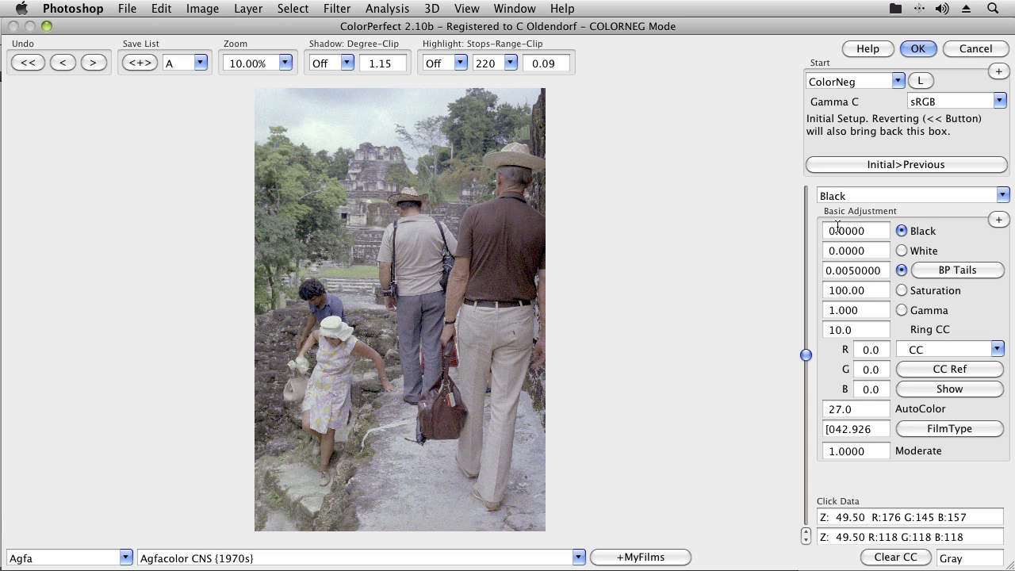
- Choose the Kodak Gold 100 [GA 100-6] film profile and neutralize the color balance on the middle man's gray trousers
click(125, 557)
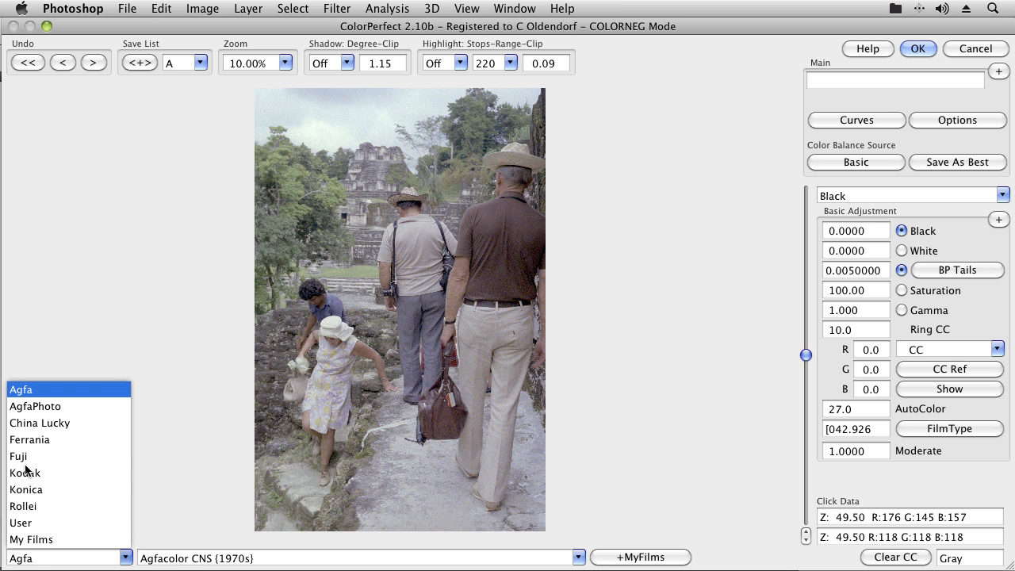
click(24, 473)
click(577, 557)
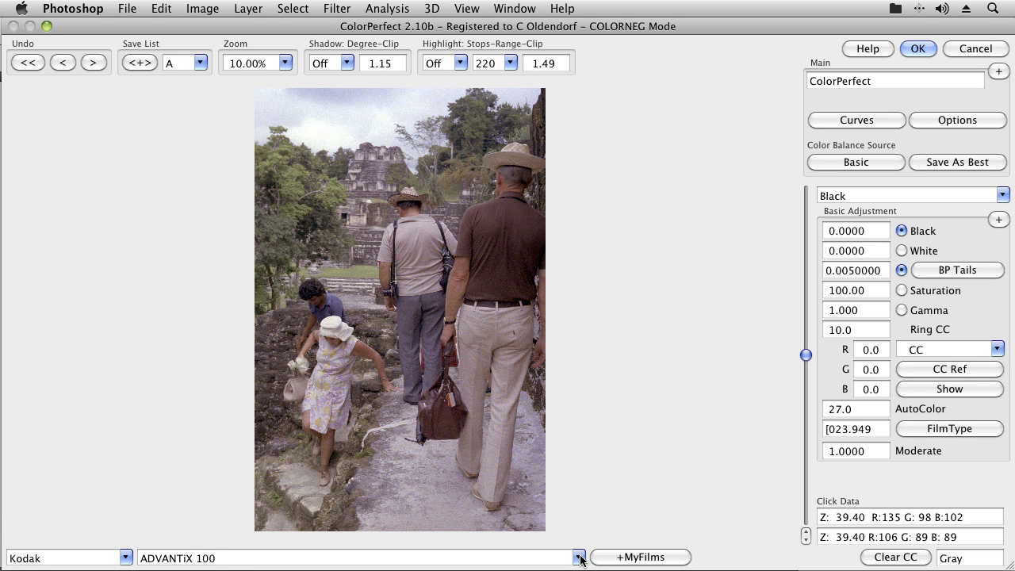
scroll(332, 232, down, 10)
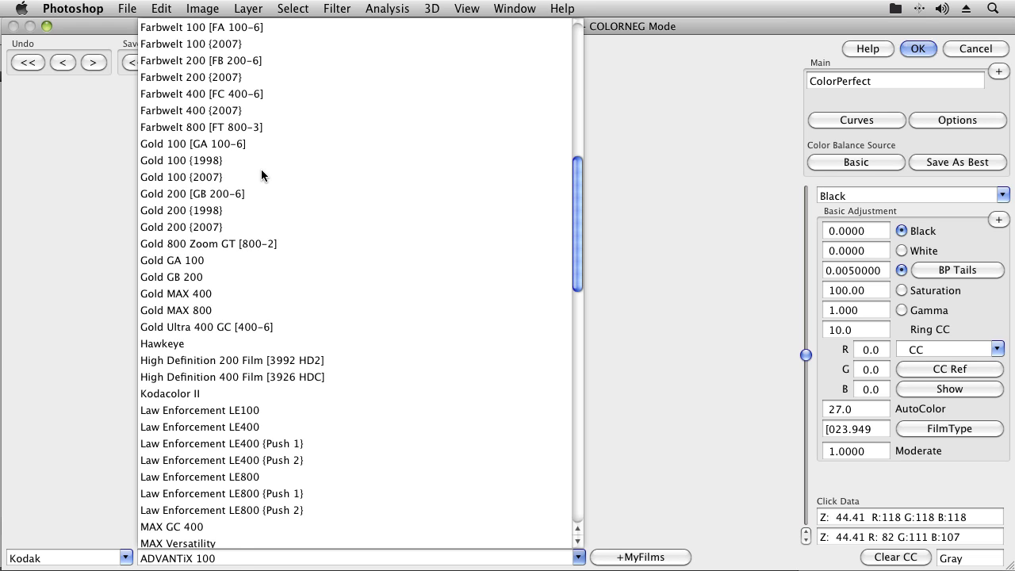
click(241, 144)
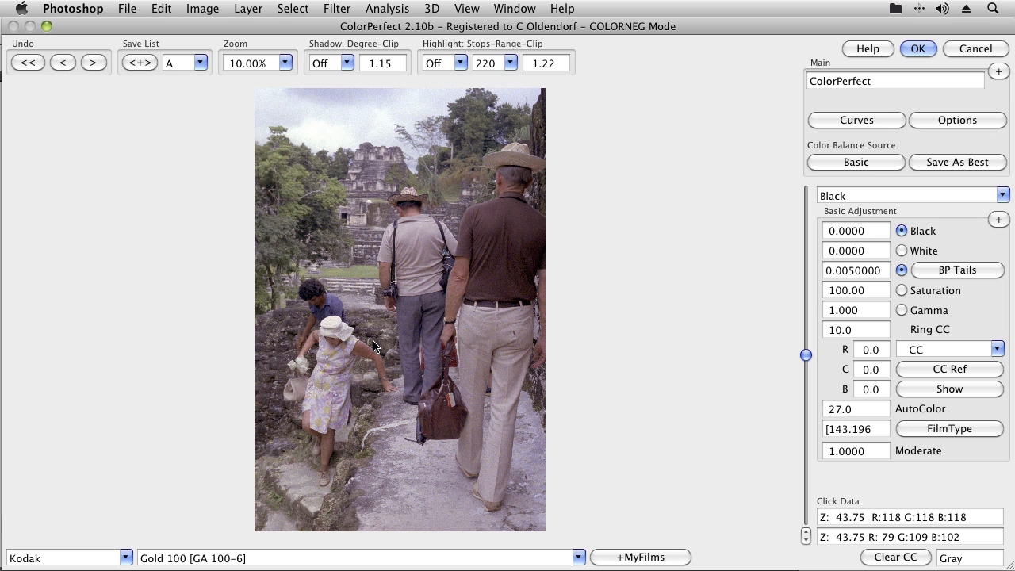
click(407, 328)
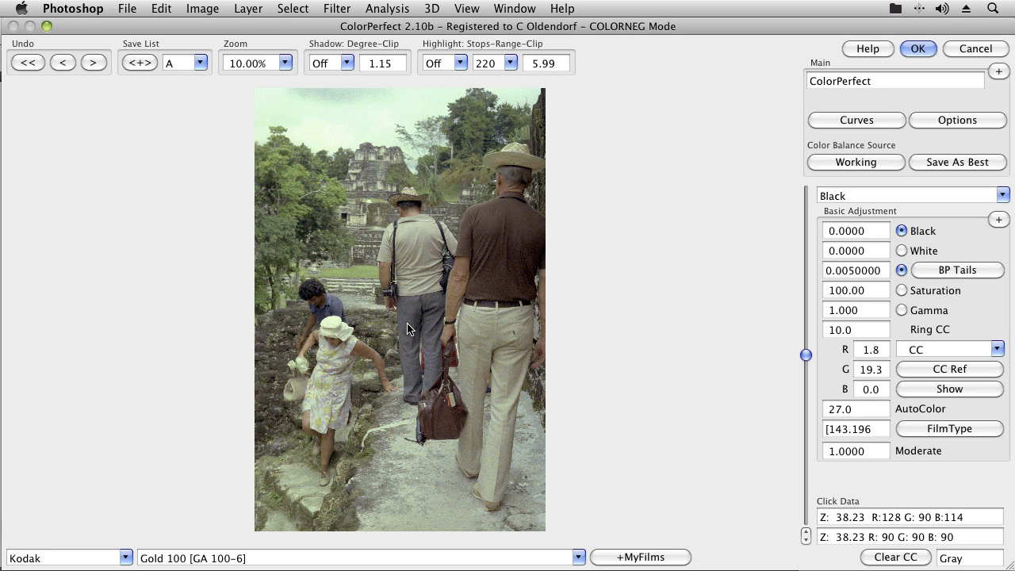
- Raise the saturation of the converted negative to 194.80
click(877, 291)
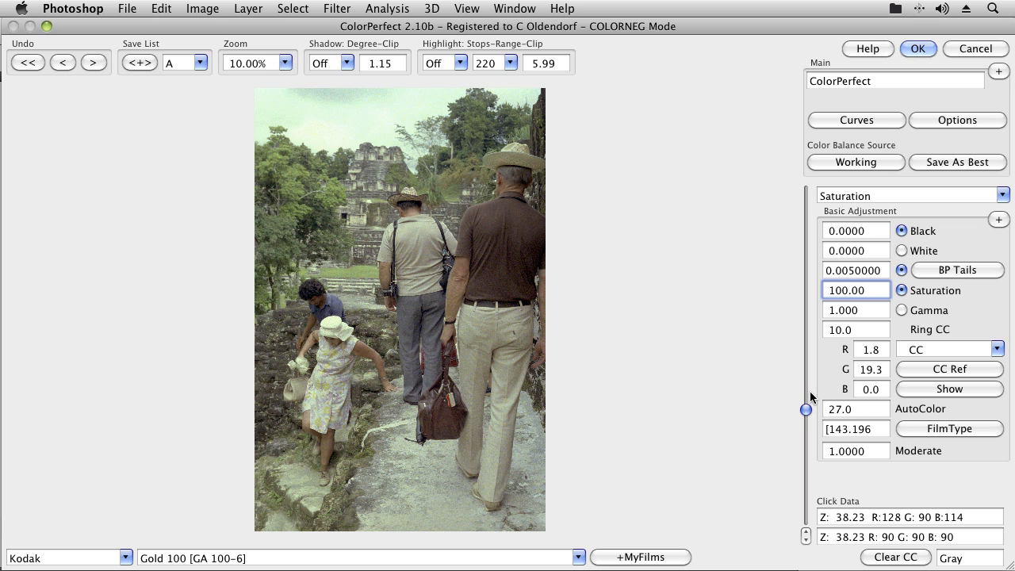
drag(807, 408, 810, 307)
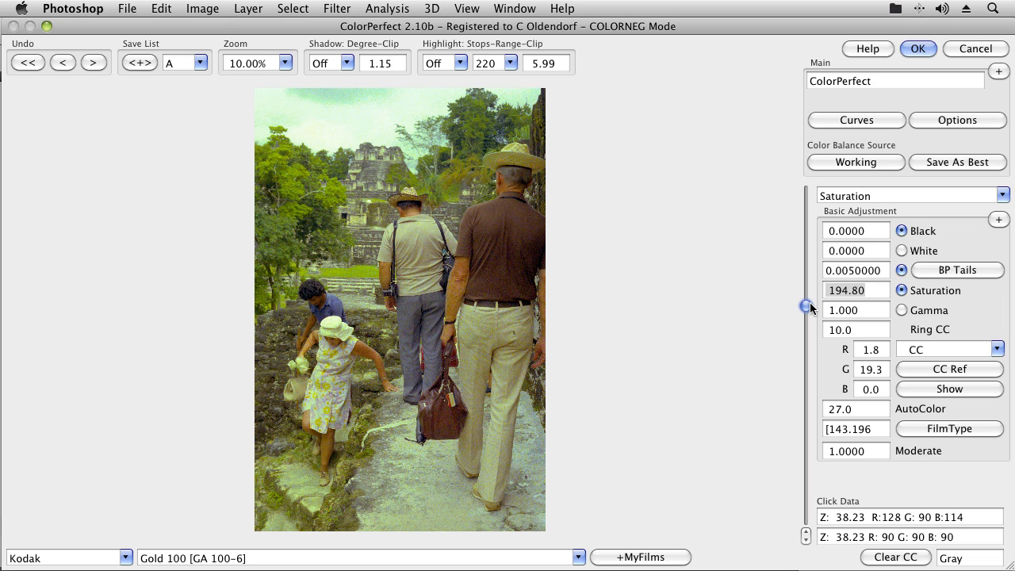
drag(810, 306, 810, 306)
- Adjust the film characterization by setting FilmType to 311 and SubType to 224
click(843, 437)
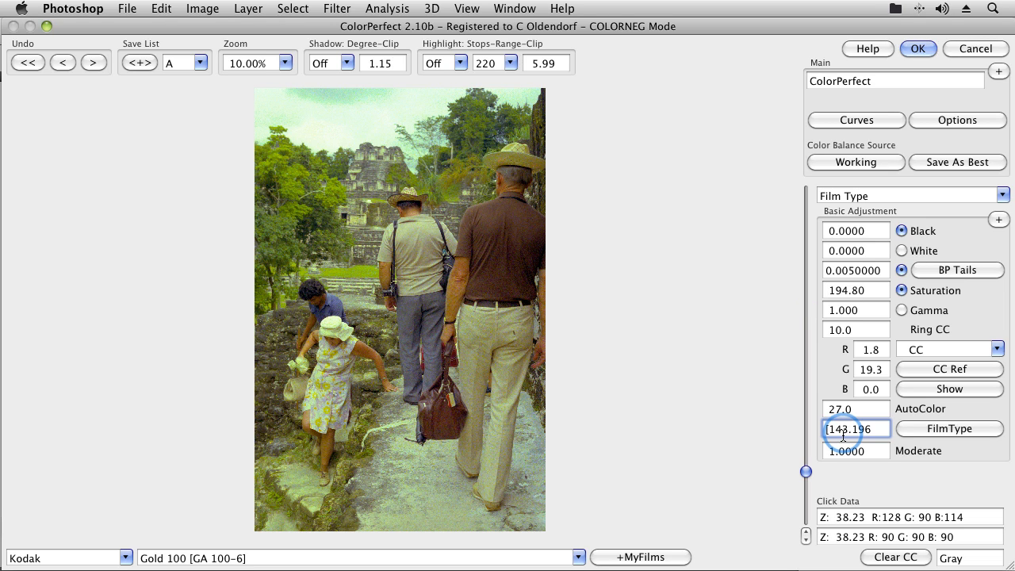
click(805, 472)
drag(805, 474, 804, 419)
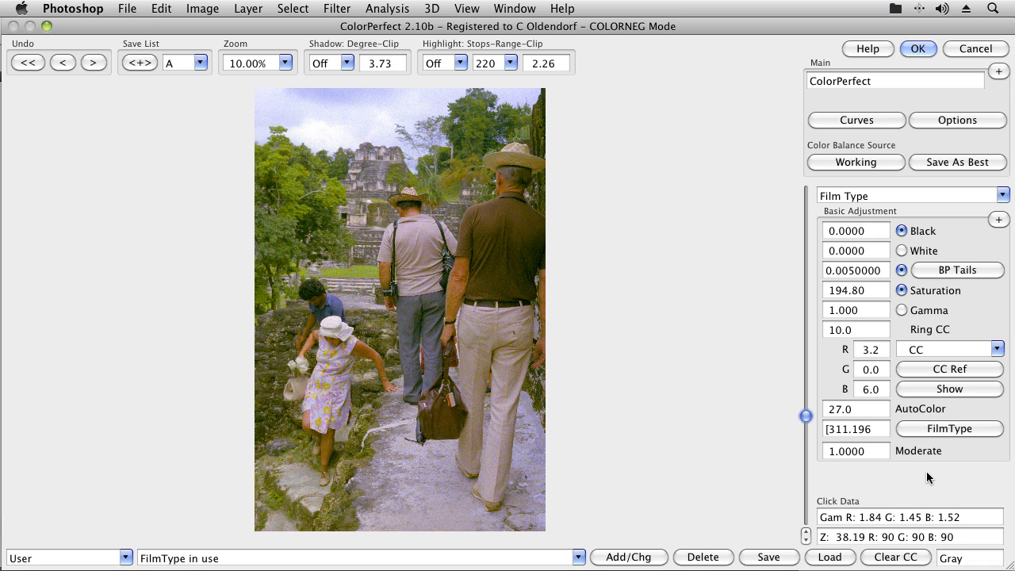
click(954, 429)
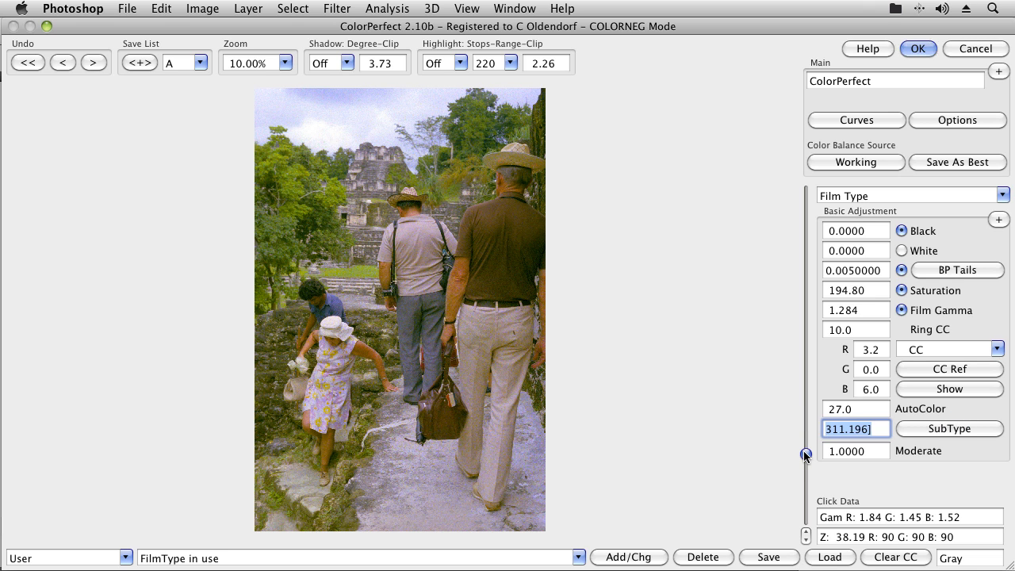
mouse_move(805, 453)
mouse_down()
mouse_move(805, 476)
mouse_move(805, 390)
mouse_move(803, 445)
mouse_up()
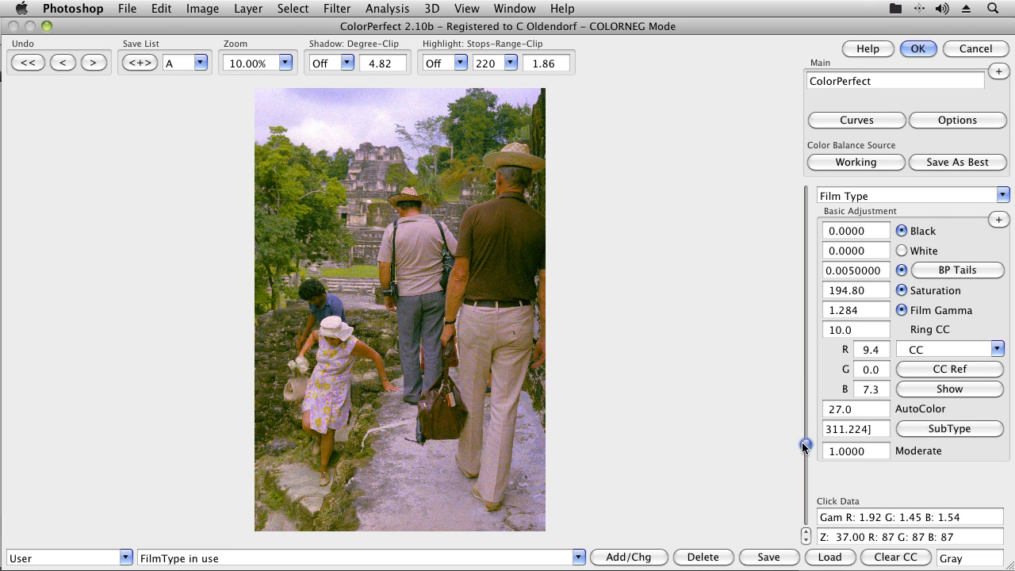
- Lower the Film Gamma to 1.165
click(878, 310)
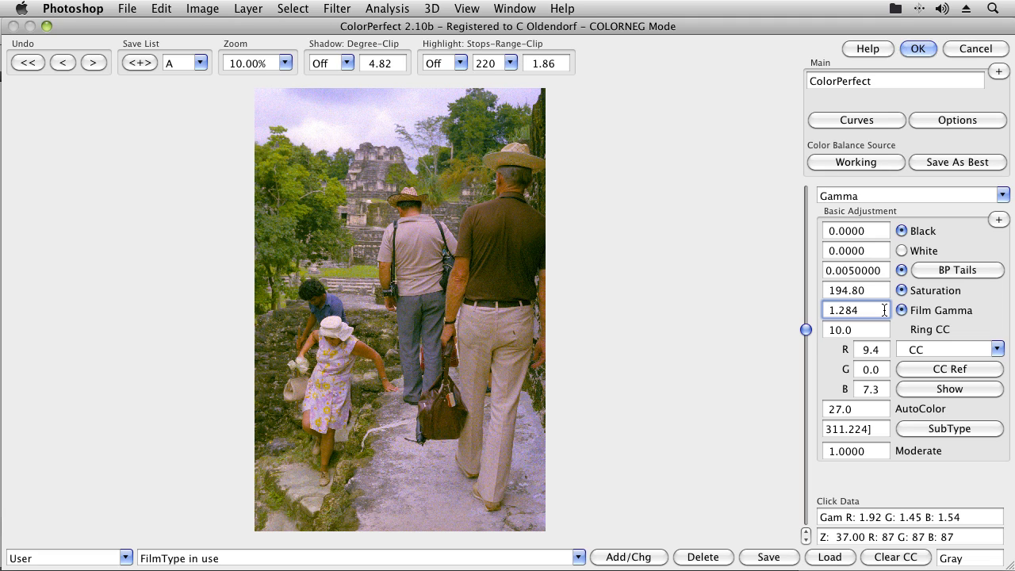
click(806, 330)
drag(808, 333, 809, 341)
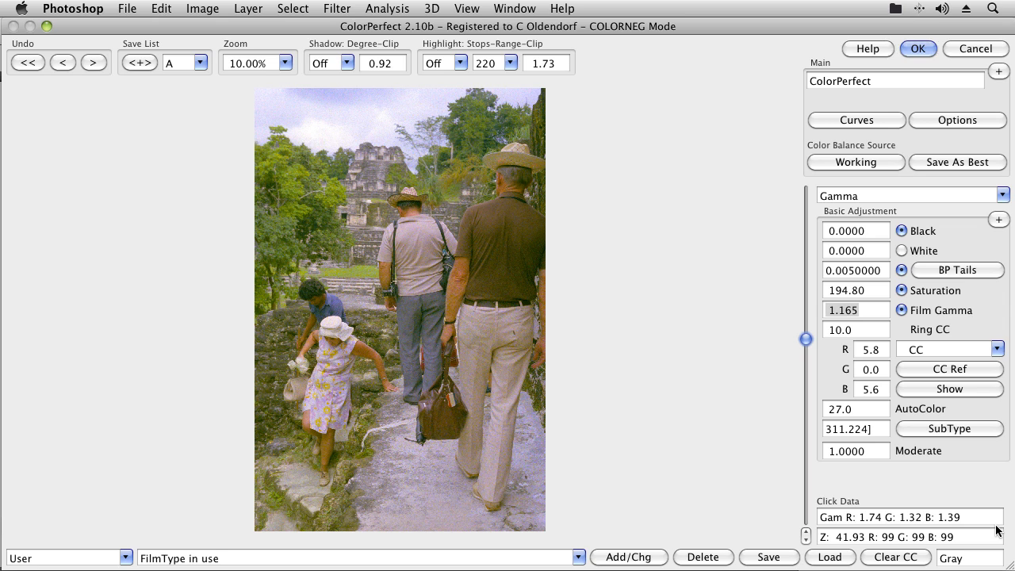
- Set the film type to 316.196 and add it to the User film list as "Old movie stock"
click(959, 428)
mouse_move(809, 423)
mouse_down()
mouse_move(806, 444)
mouse_move(808, 417)
mouse_up()
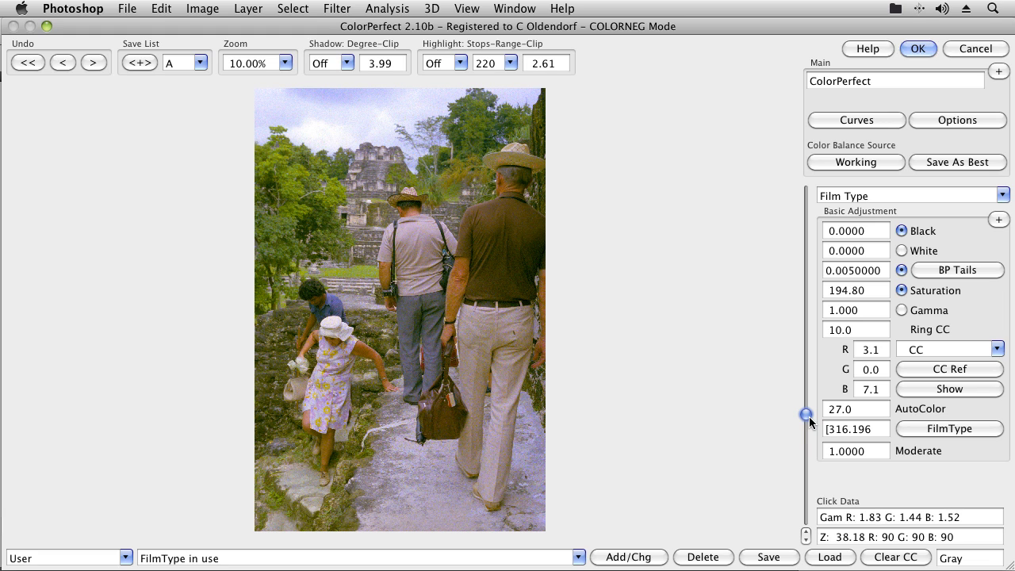
triple_click(335, 558)
text(Ol)
text(d mo)
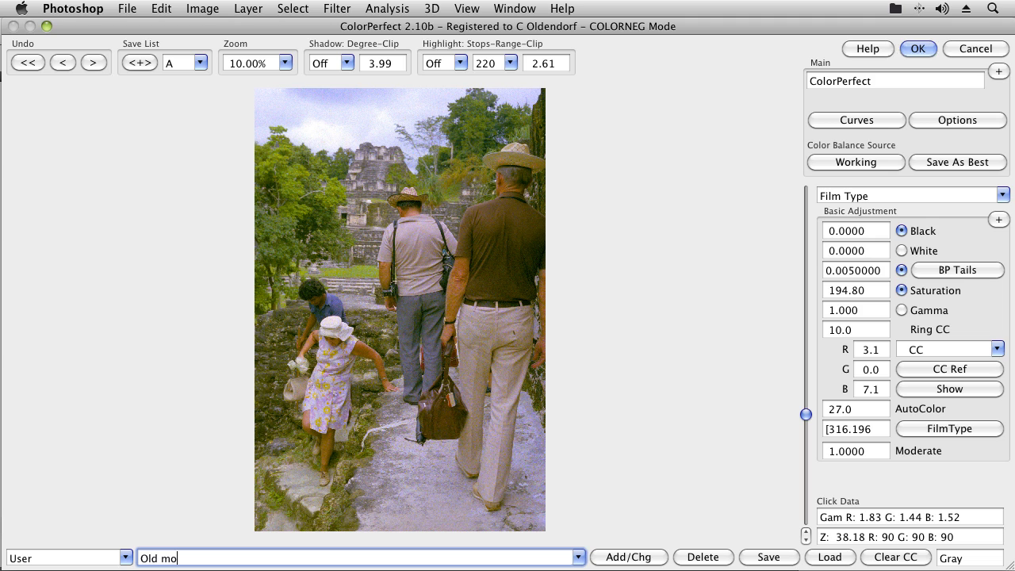
text(vie stock)
click(611, 556)
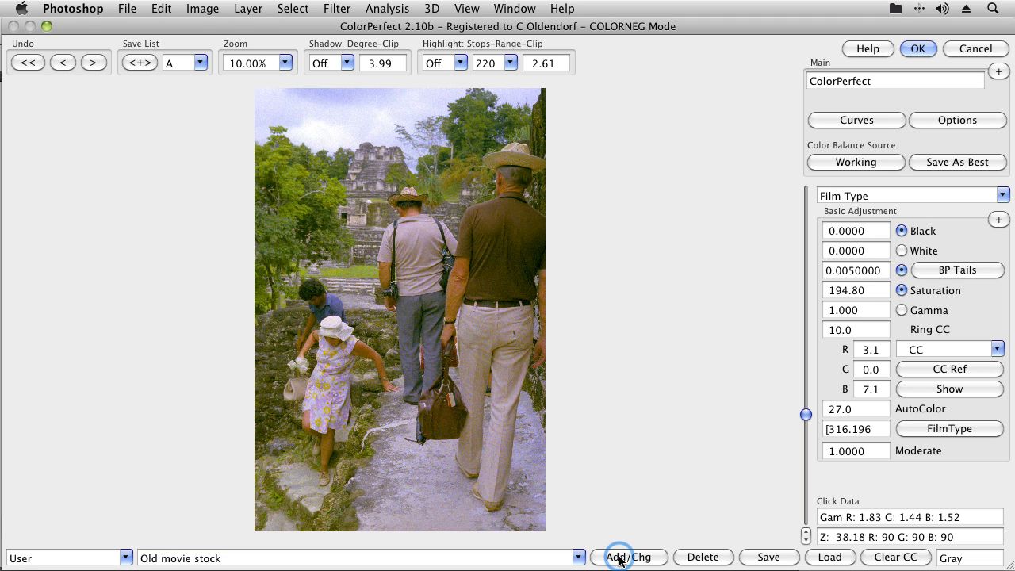
click(578, 558)
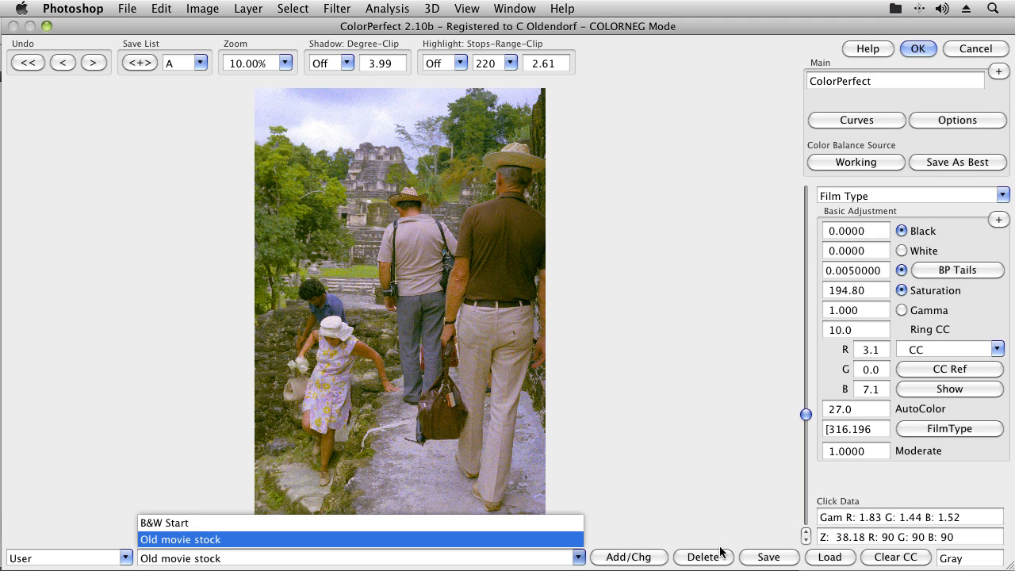
- Save the user film types to a file called "filename" in the ColorPerfect First Steps folder
click(756, 558)
text(fil)
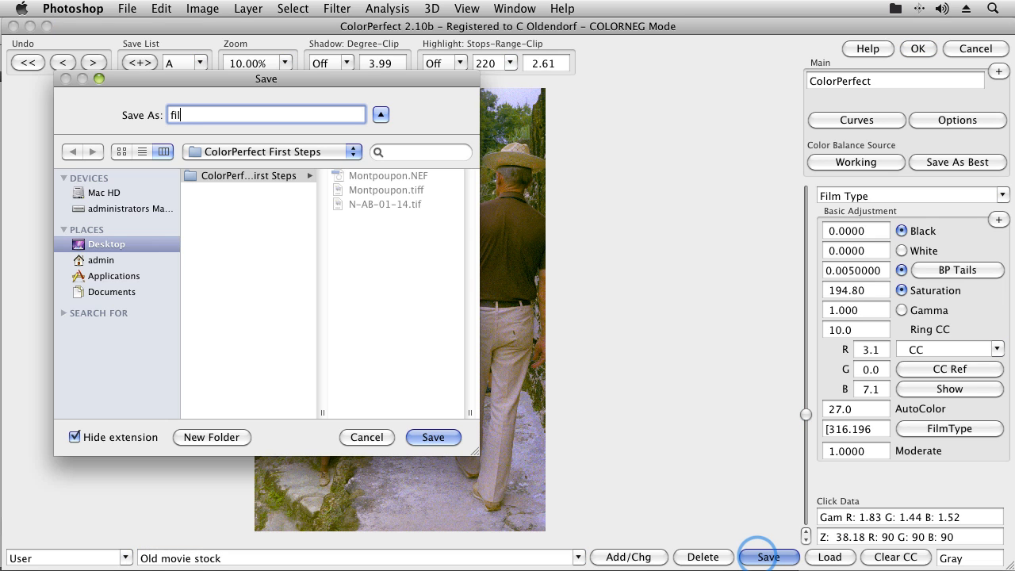
text(ename)
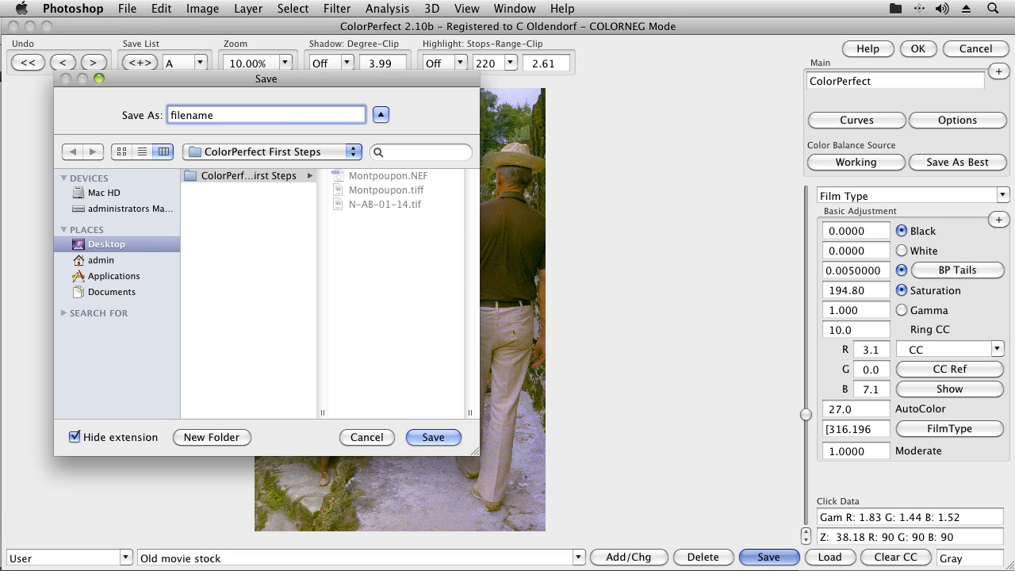
click(435, 438)
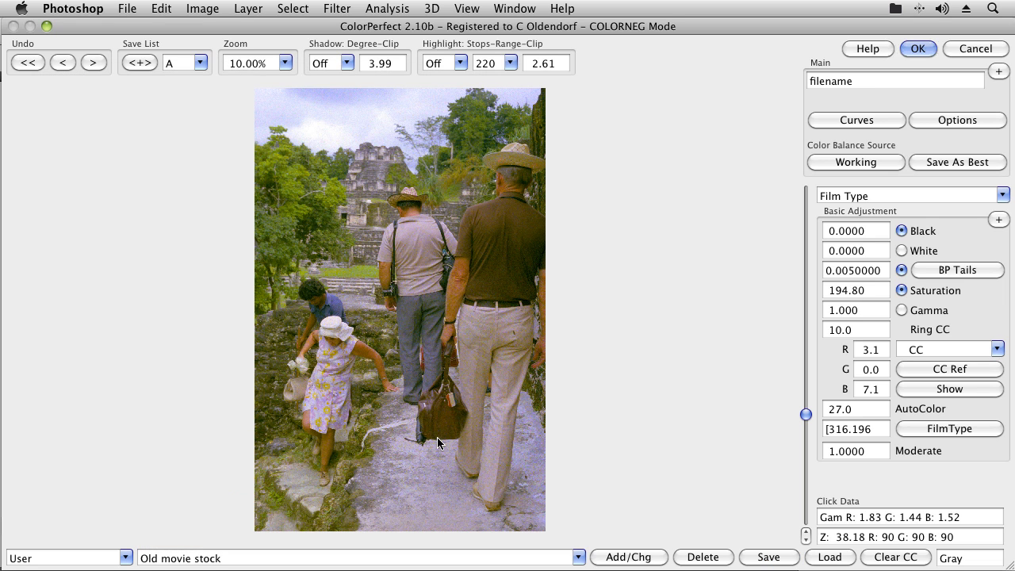
- Reset the saturation to 100
double_click(881, 291)
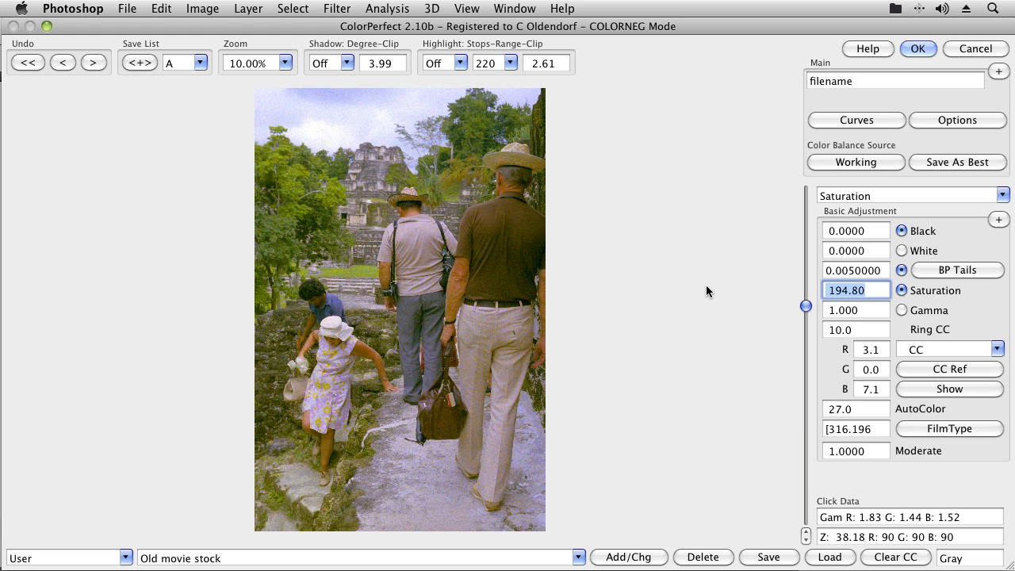
text(100)
key(Return)
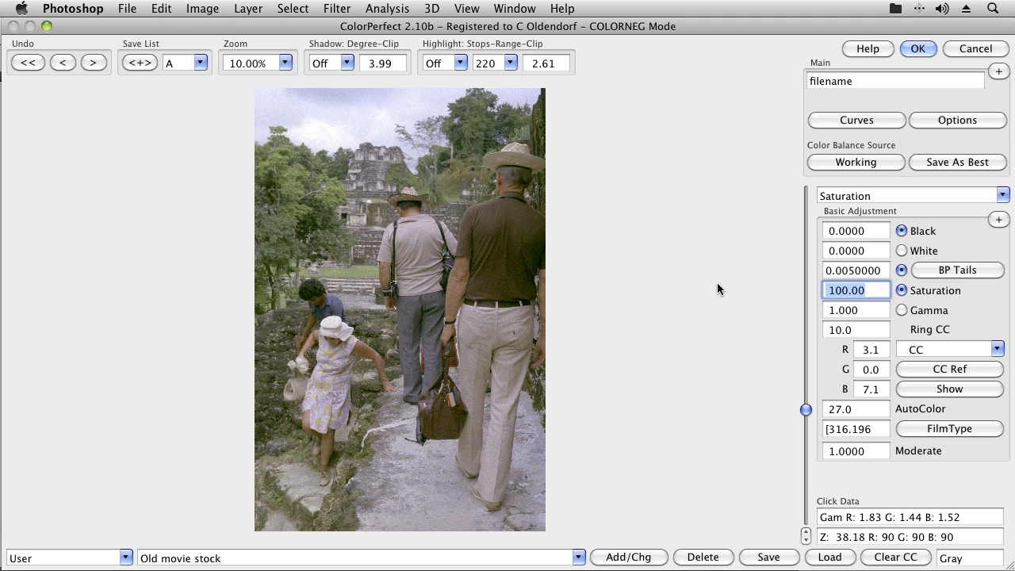
- Darken the image by setting the White adjustment to -0.0509
click(830, 251)
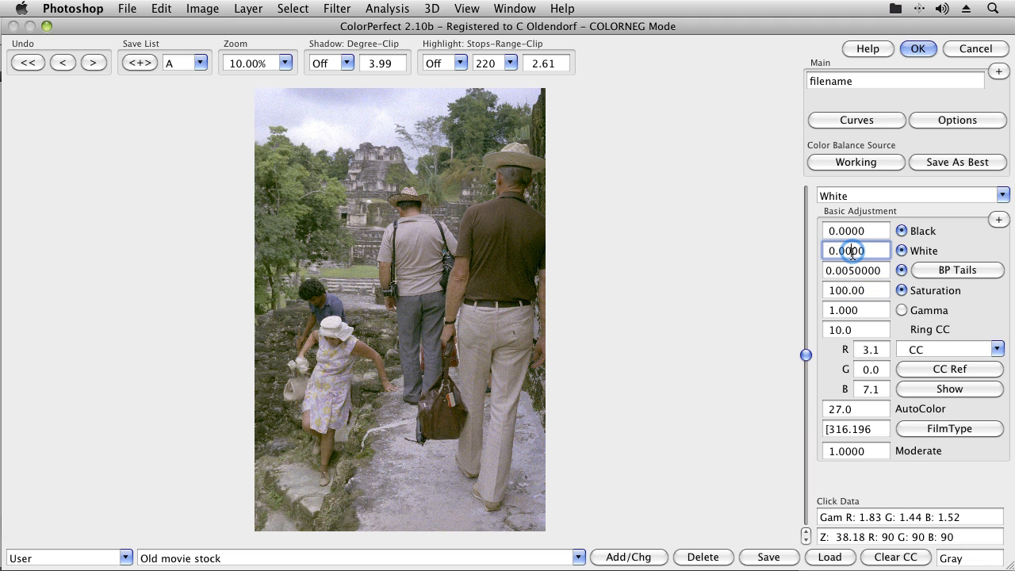
click(807, 356)
drag(808, 356, 807, 364)
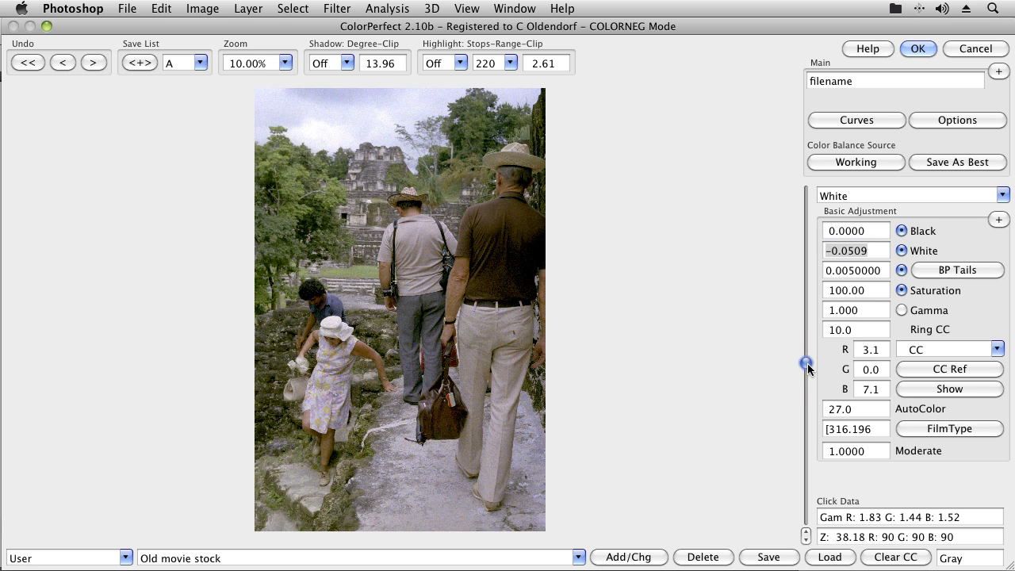
- Set the saturation to 150 and lower the BP value to 0.0000010
click(869, 293)
double_click(871, 295)
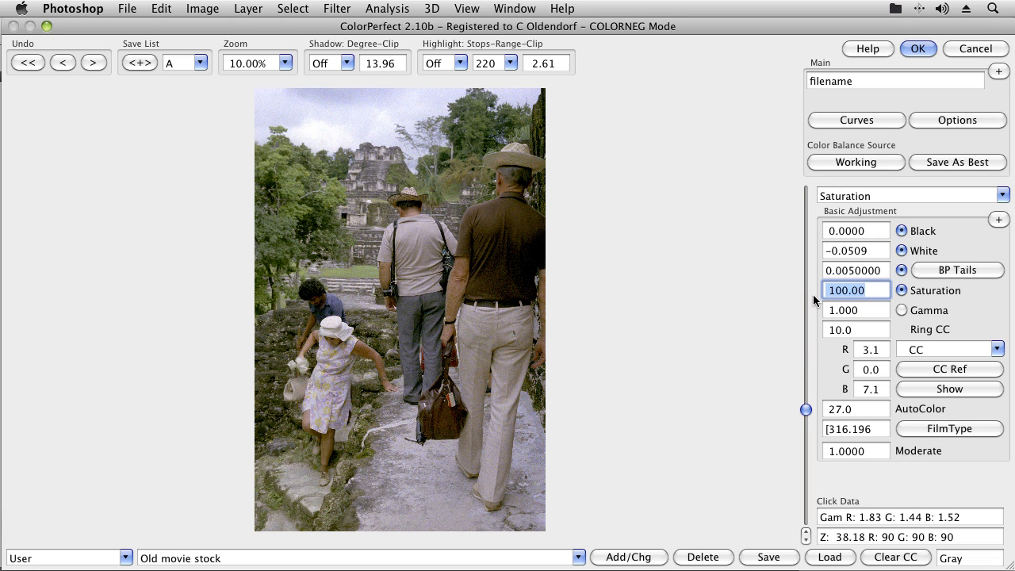
text(150)
click(882, 274)
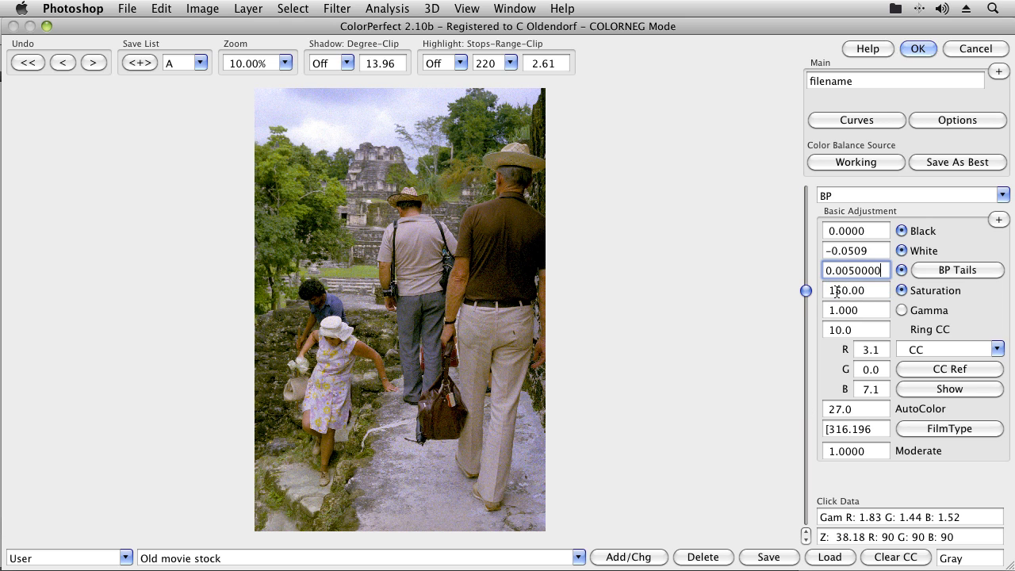
drag(805, 290, 799, 523)
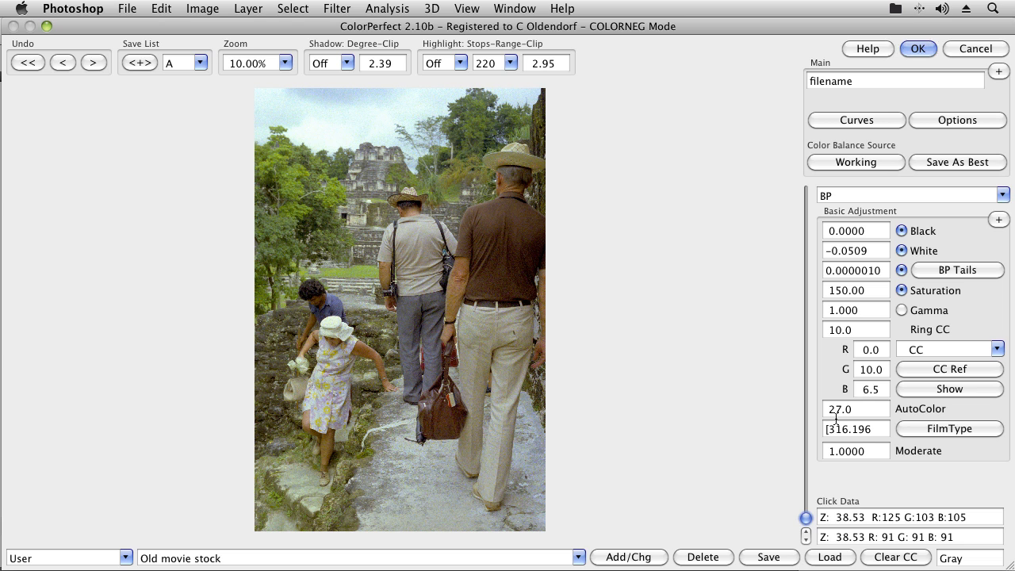
- Apply the ColorNeg conversion to the negative and close N-AB-01-14.tif
click(913, 48)
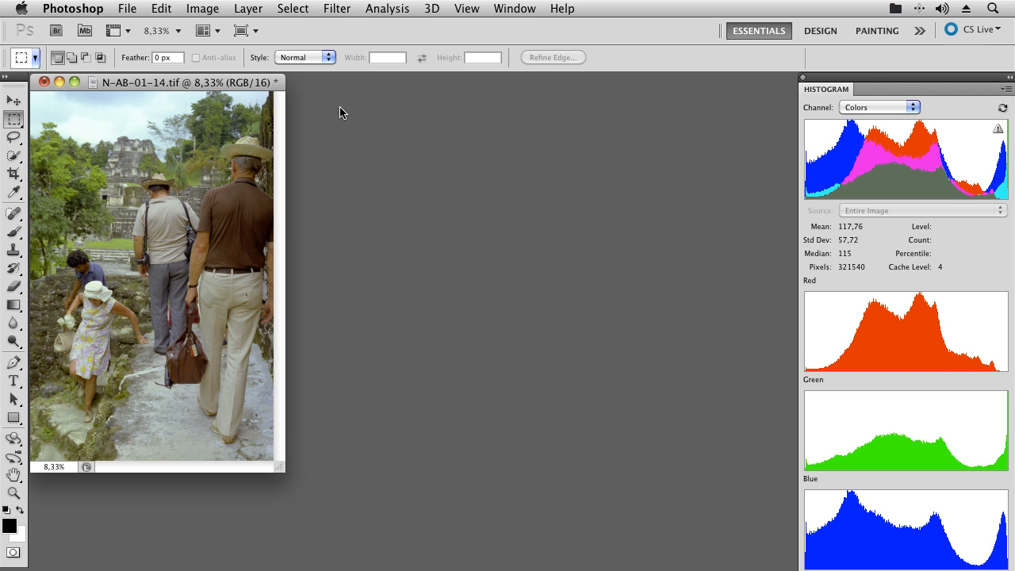
click(44, 83)
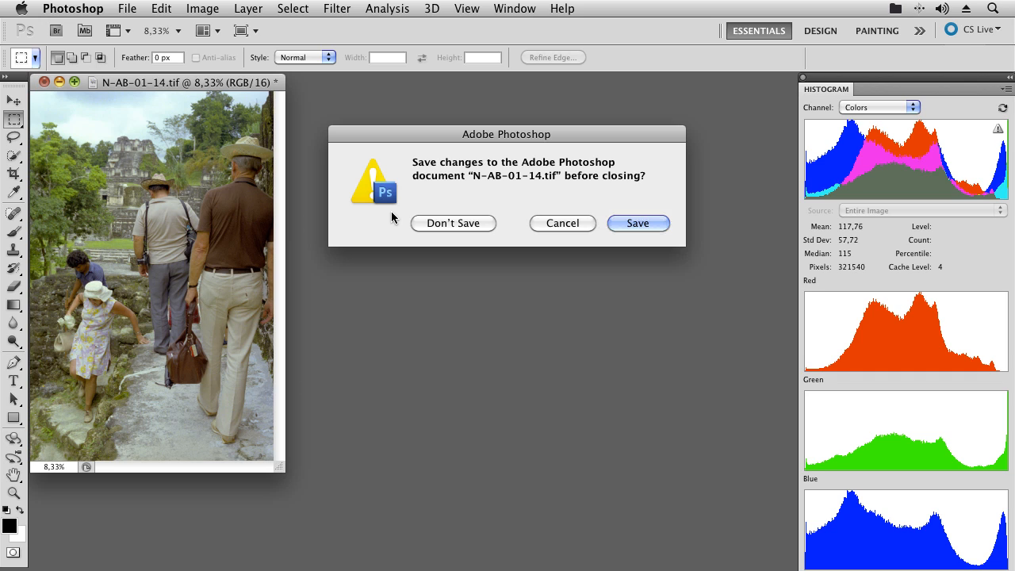